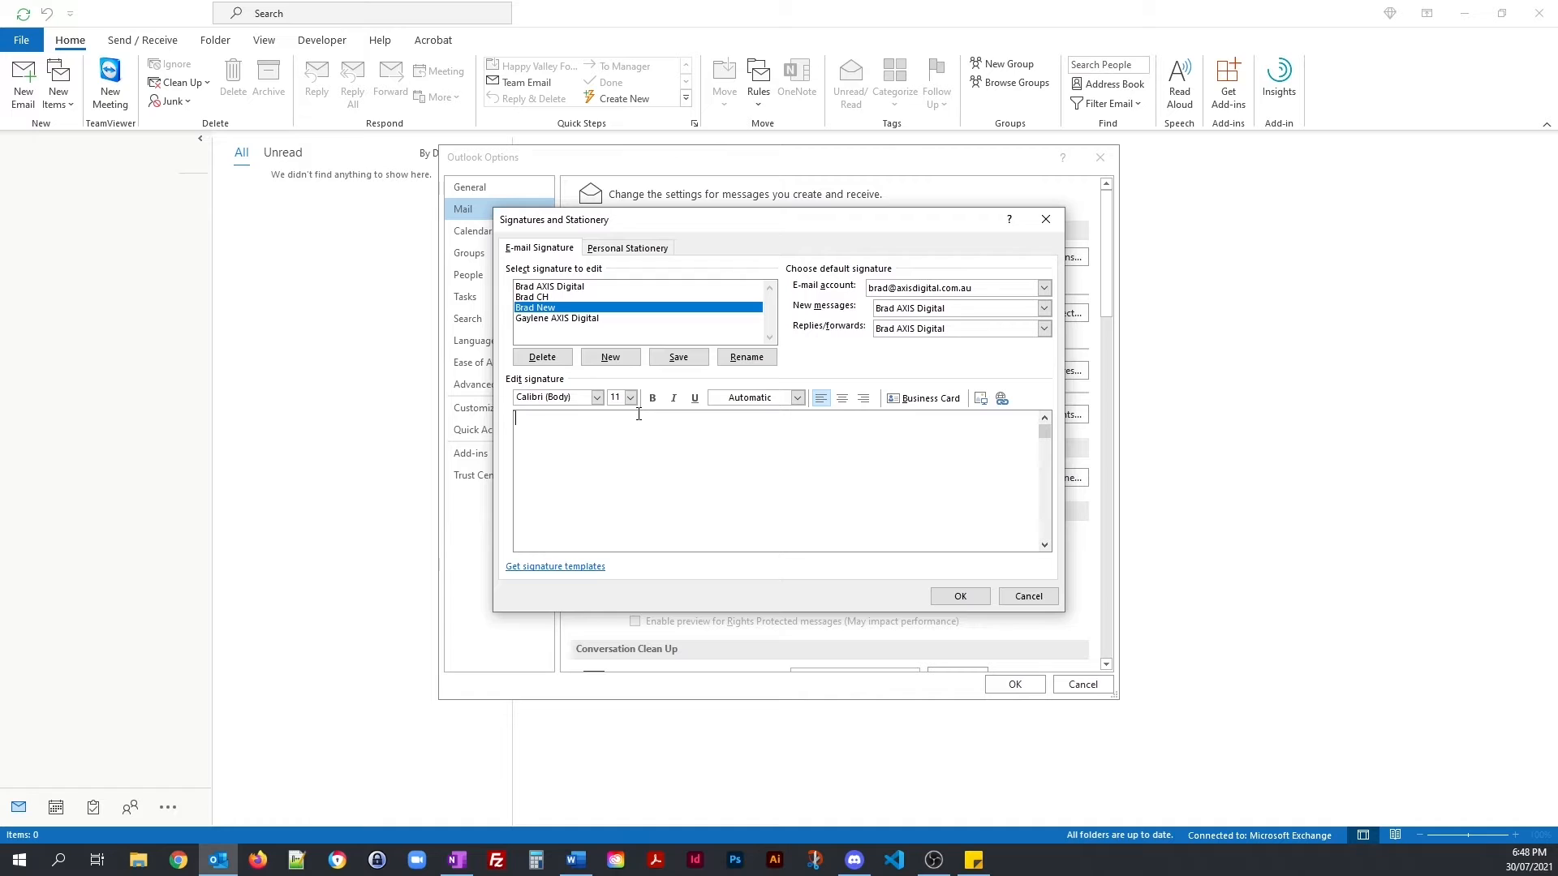
Step: Add a blank line in the empty body of the new signature
key("Return")
Step: Paste the Regards, name, AXIS Digital and contact lines as plain text with Keep Text Only
right_click(536, 435)
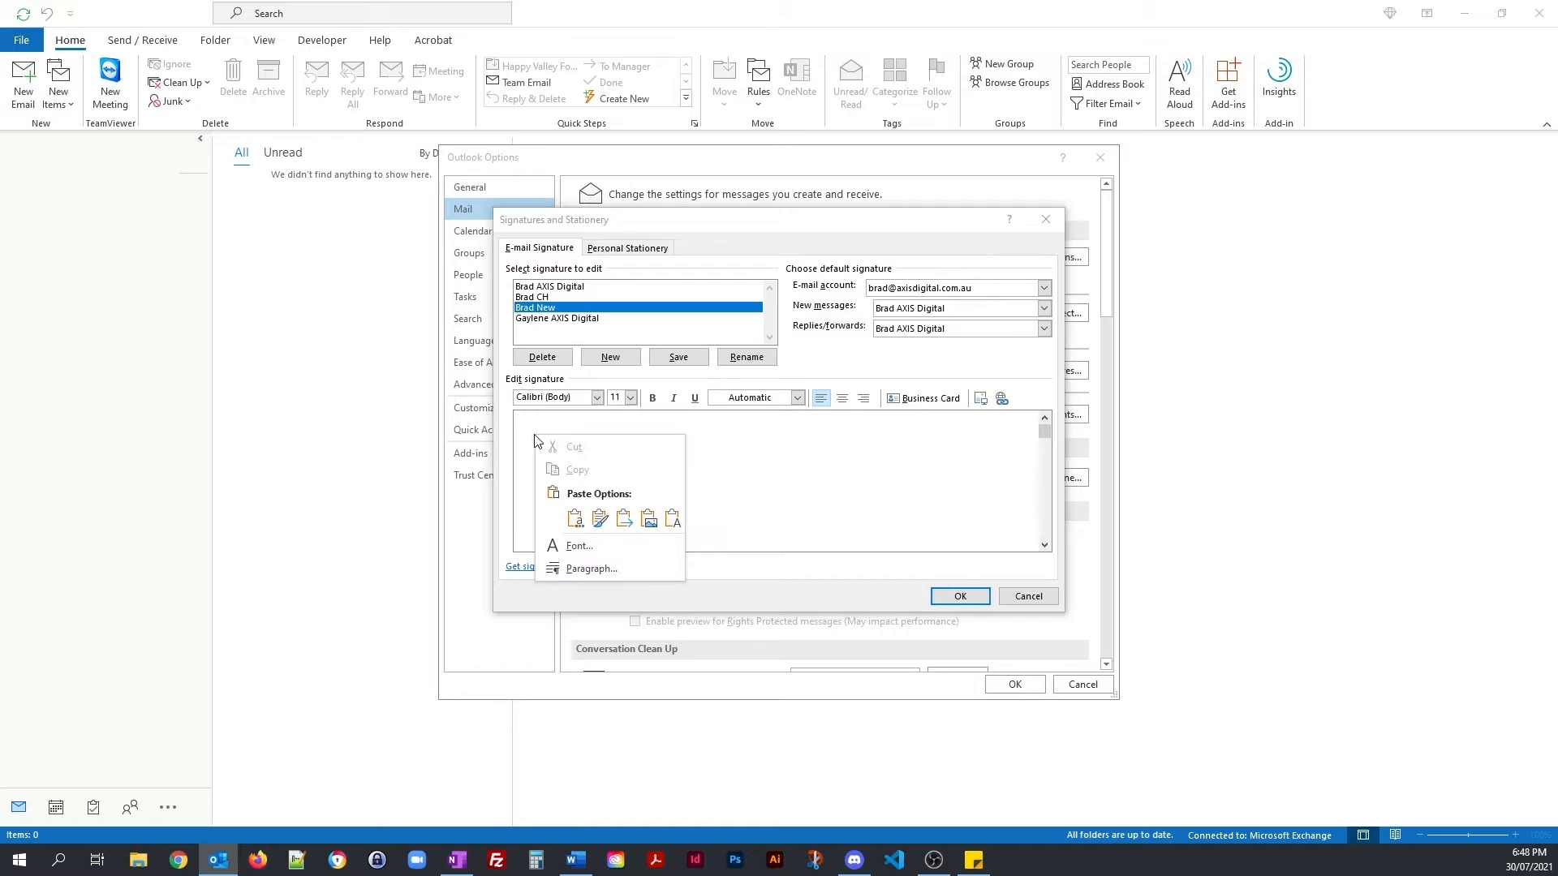
left_click(672, 519)
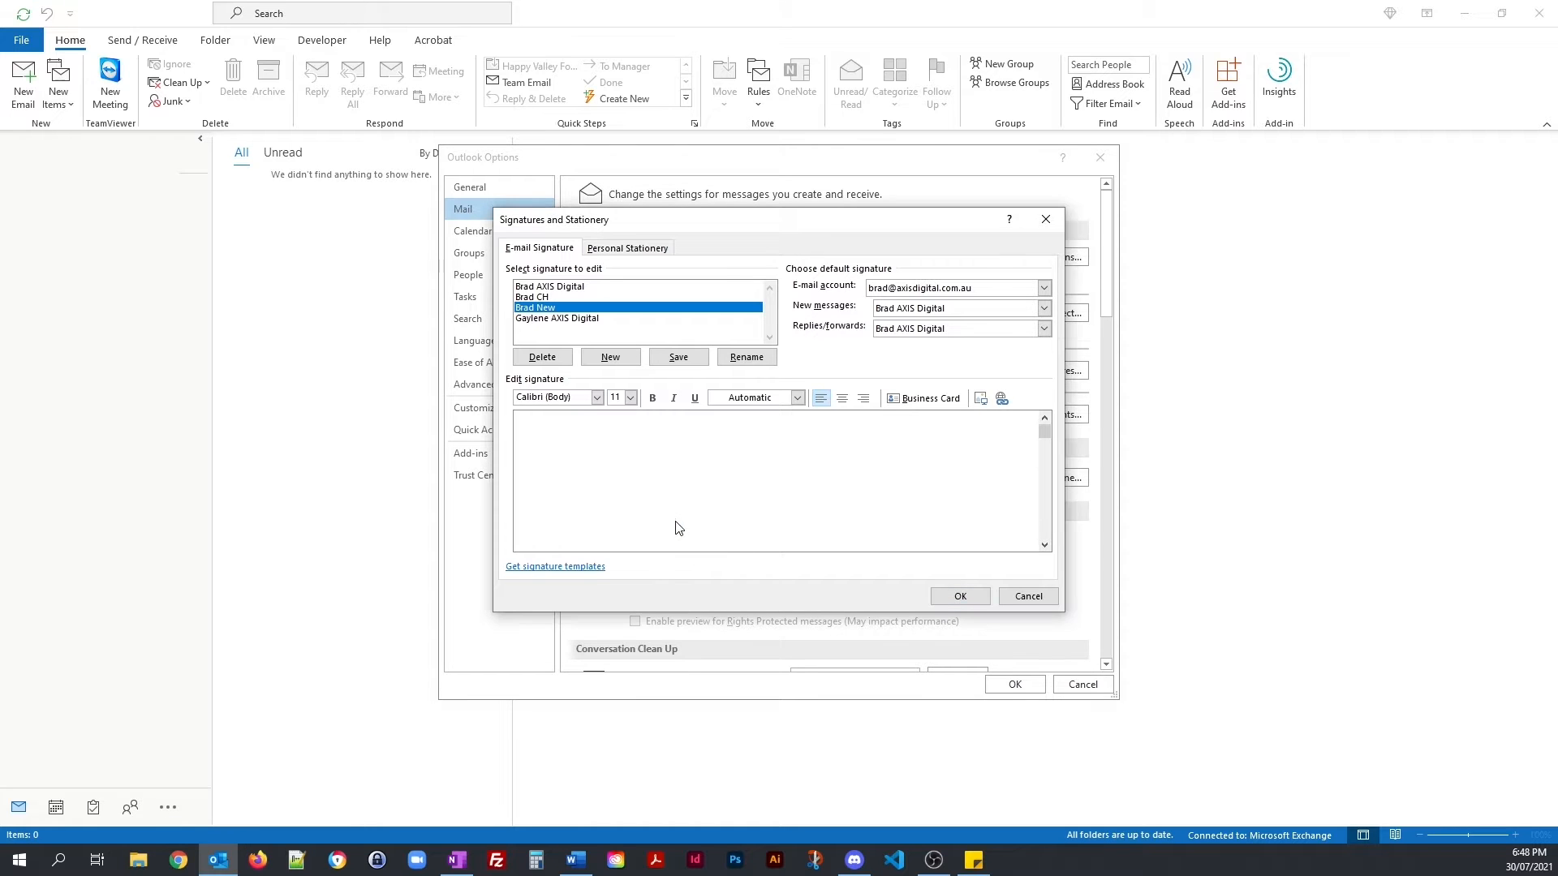
left_click(728, 468)
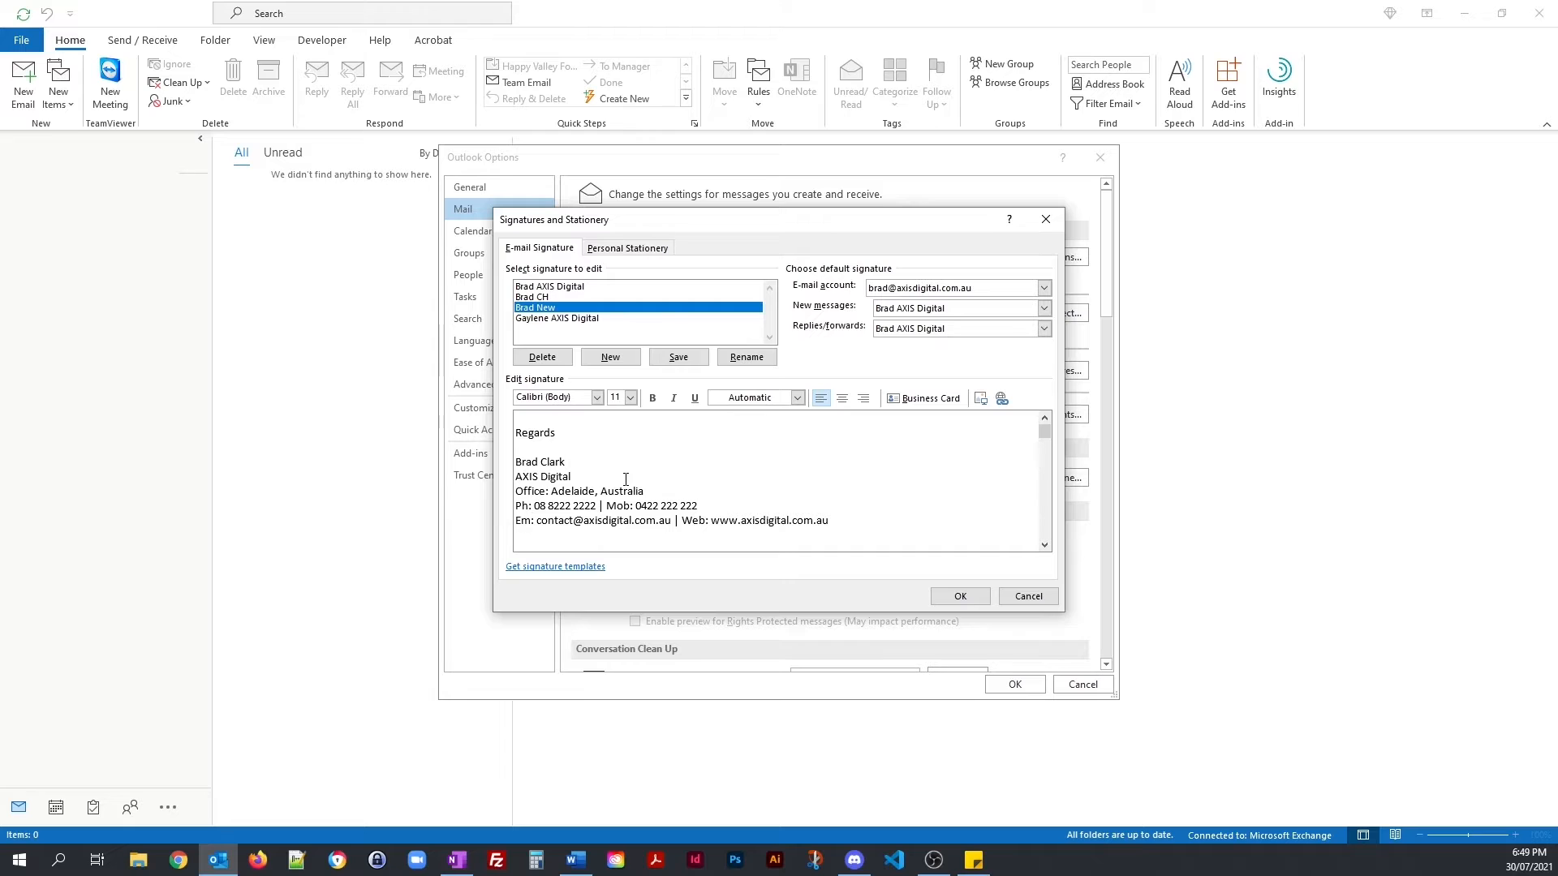
left_click_drag(578, 477, 513, 479)
left_click(630, 398)
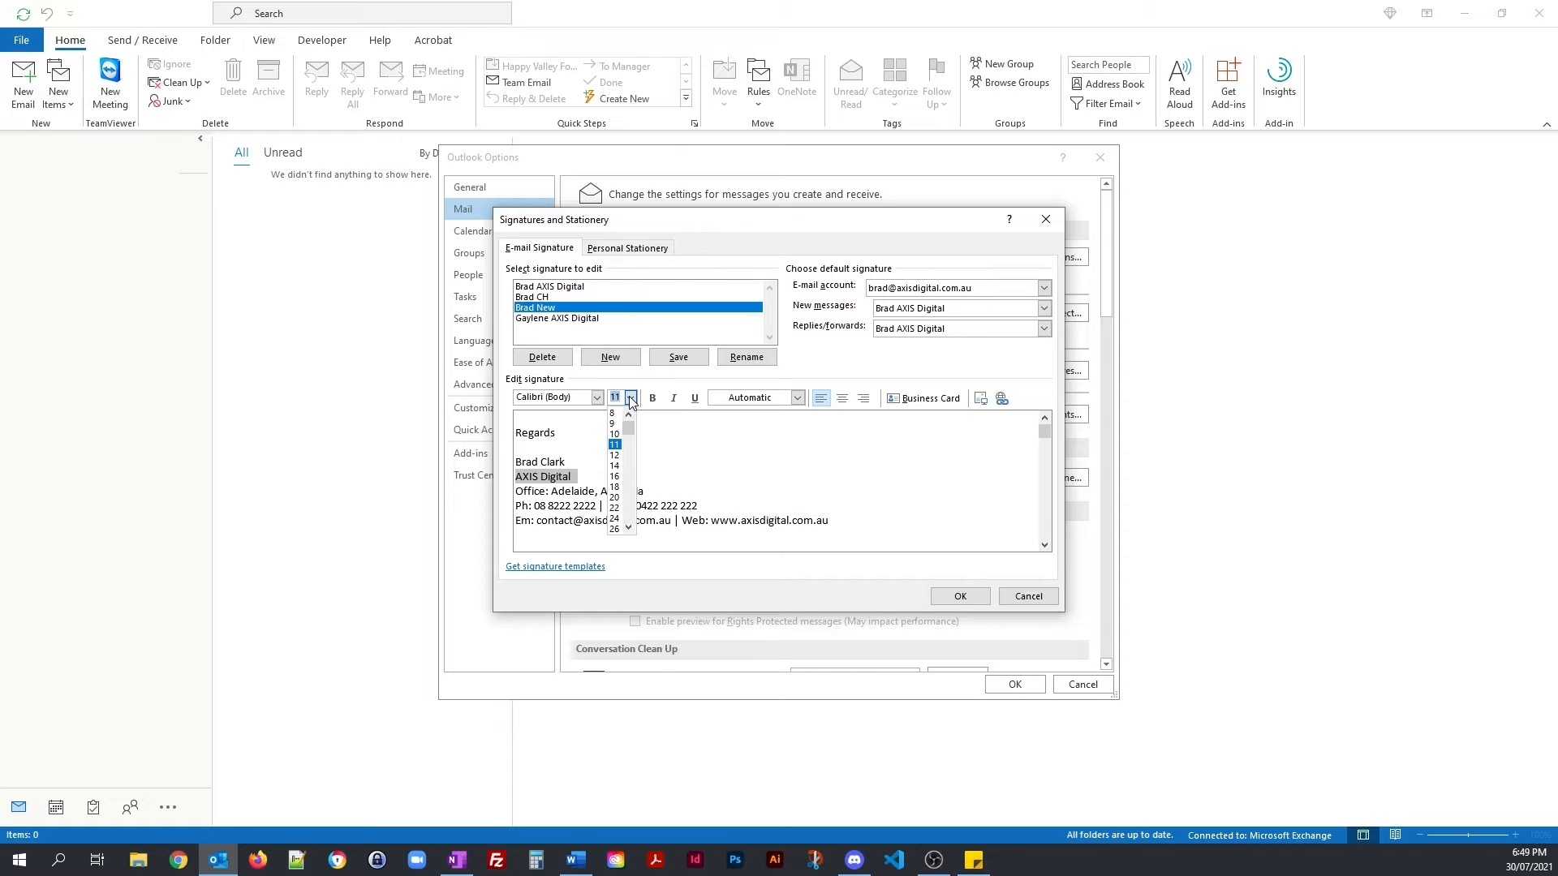
left_click(862, 519)
Step: Set the whole signature text in Arial
left_click_drag(861, 521, 461, 433)
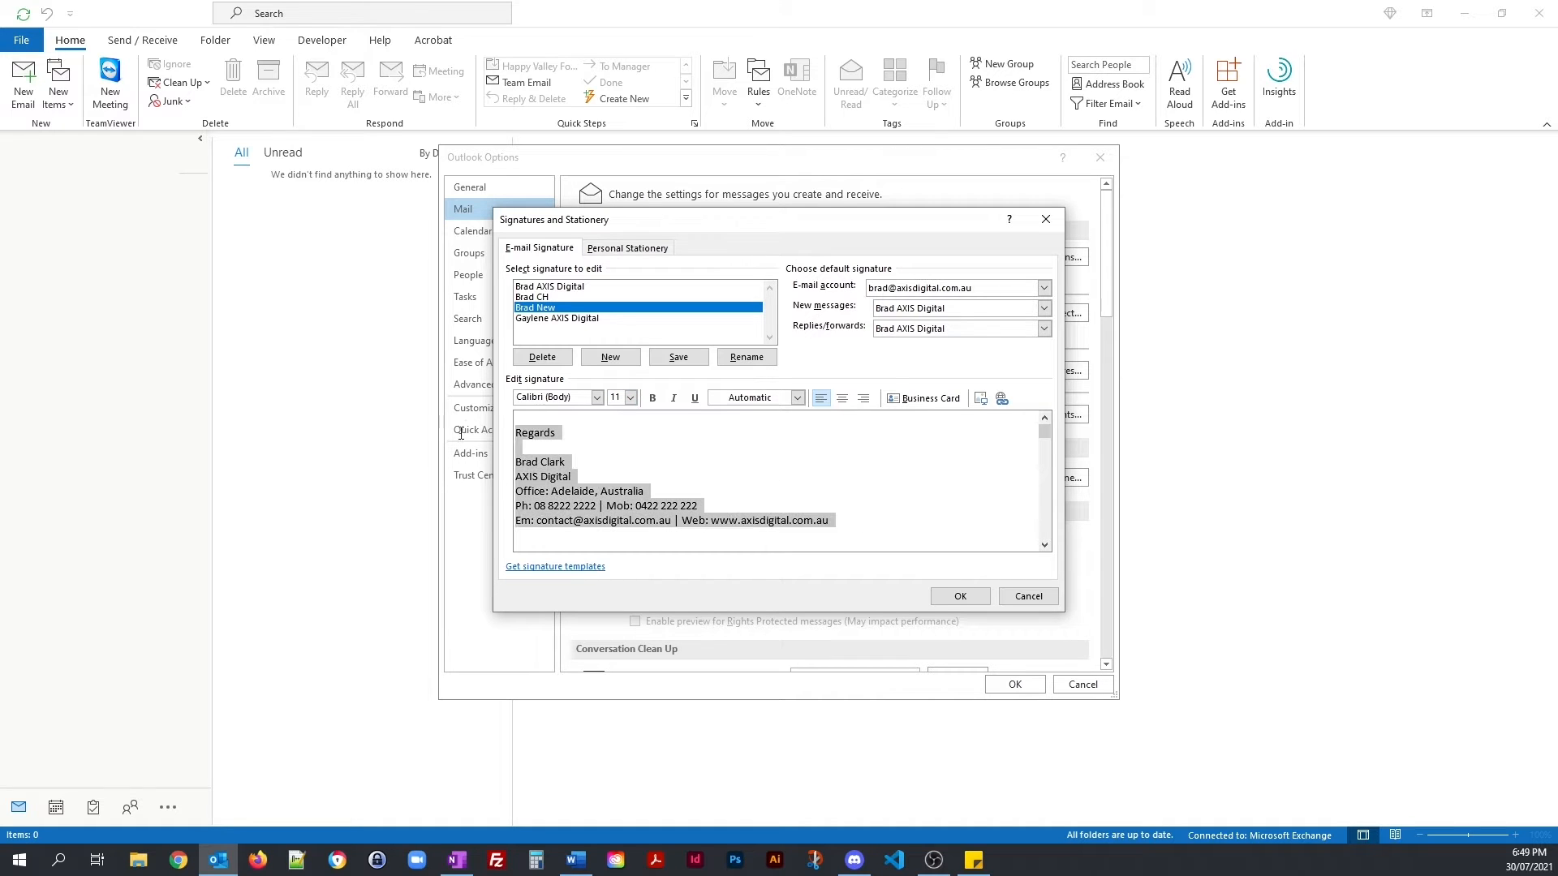
left_click(595, 398)
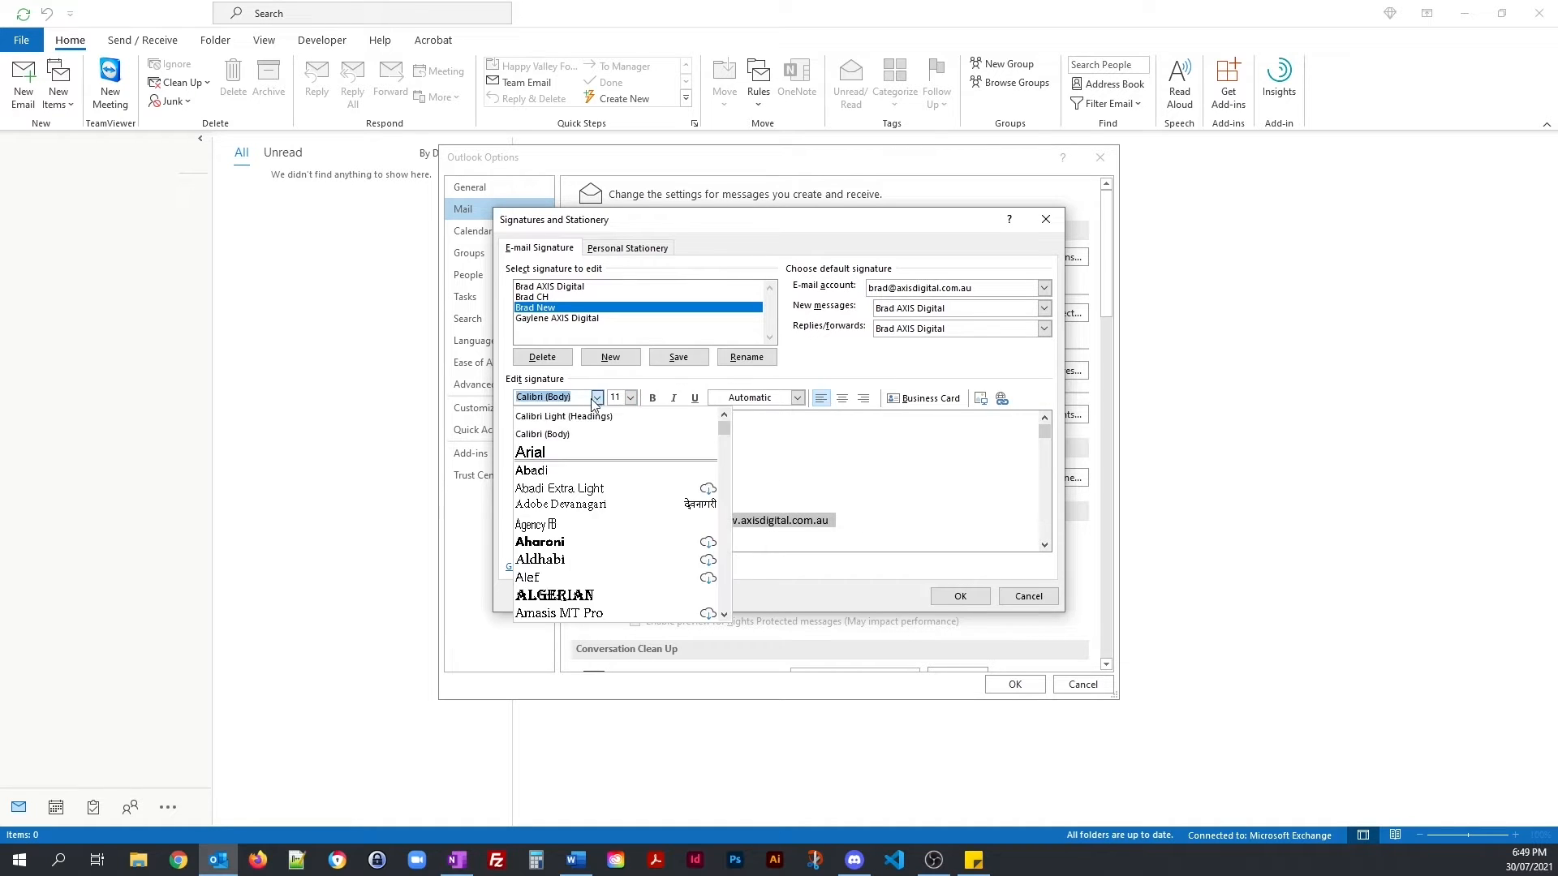
left_click(545, 451)
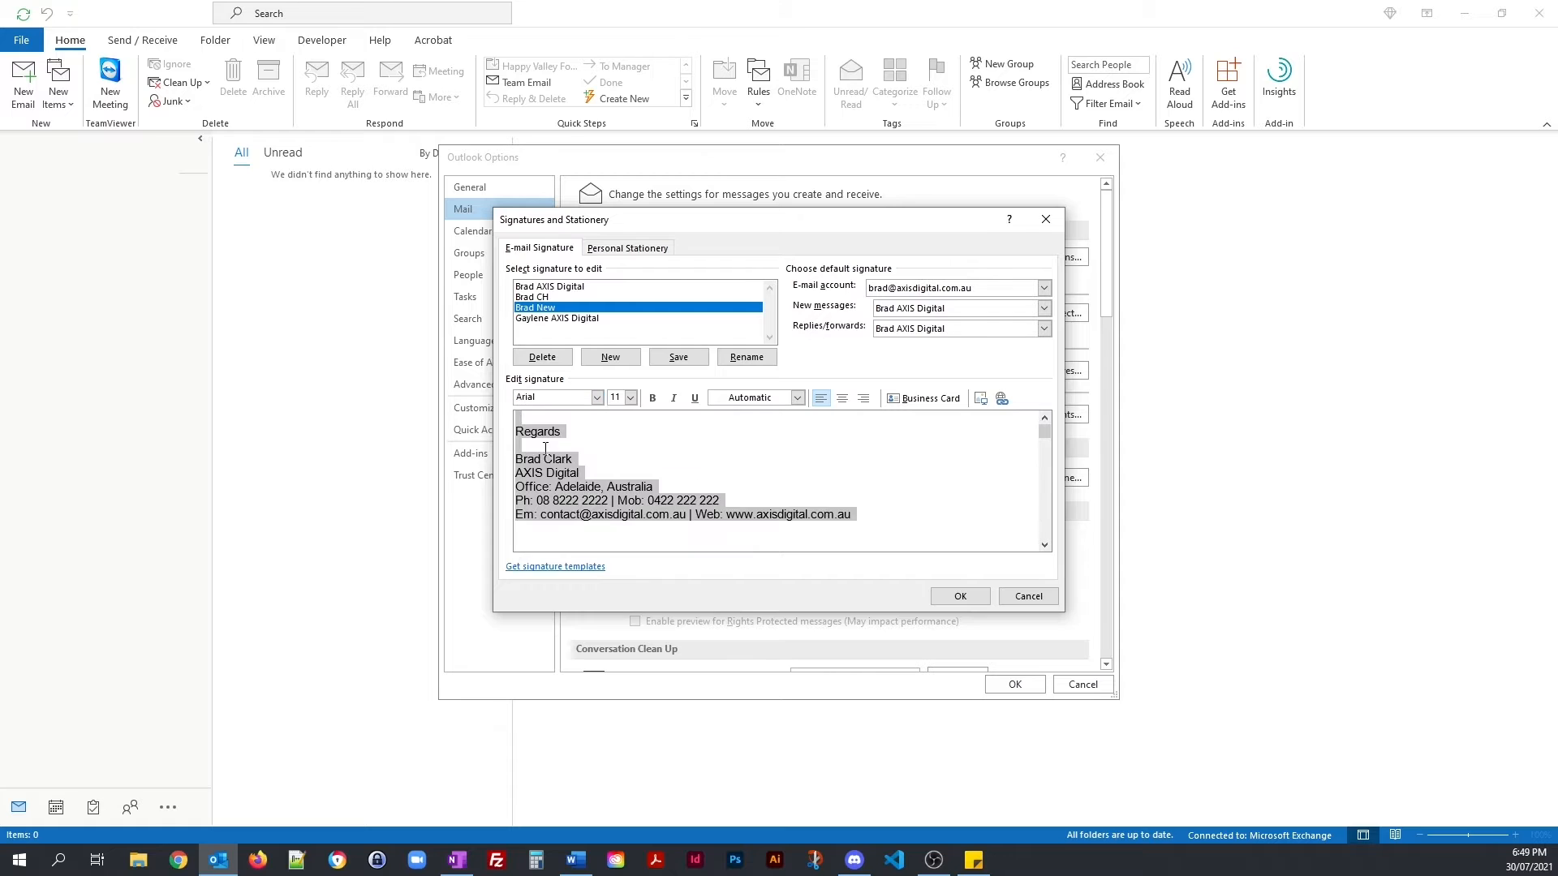
left_click(609, 451)
Step: Make the AXIS Digital line 16 pt bold
left_click_drag(596, 473, 518, 477)
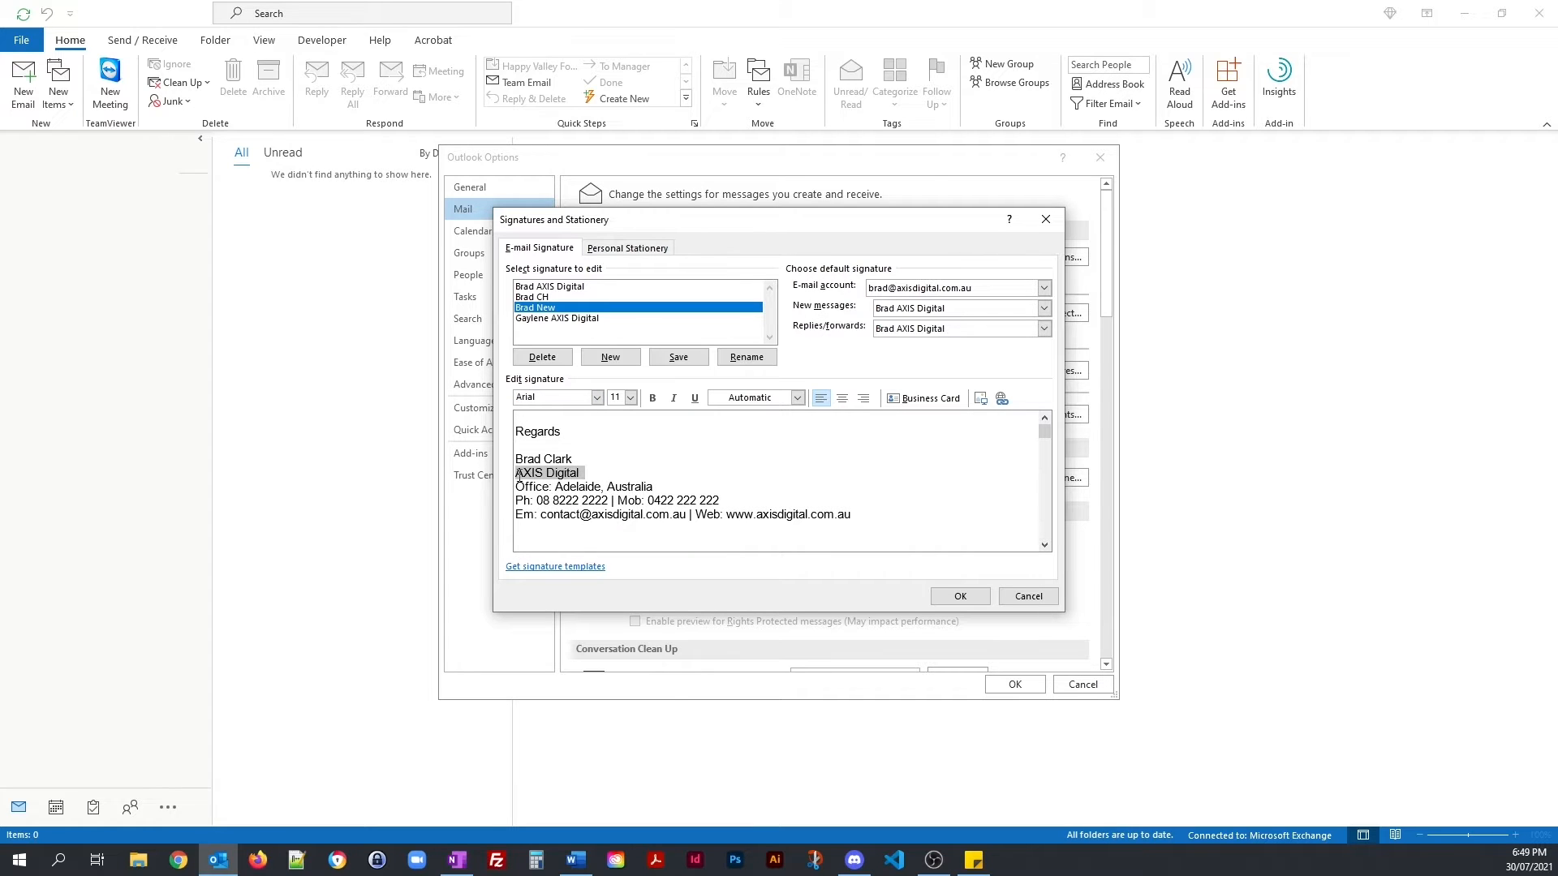
left_click(630, 398)
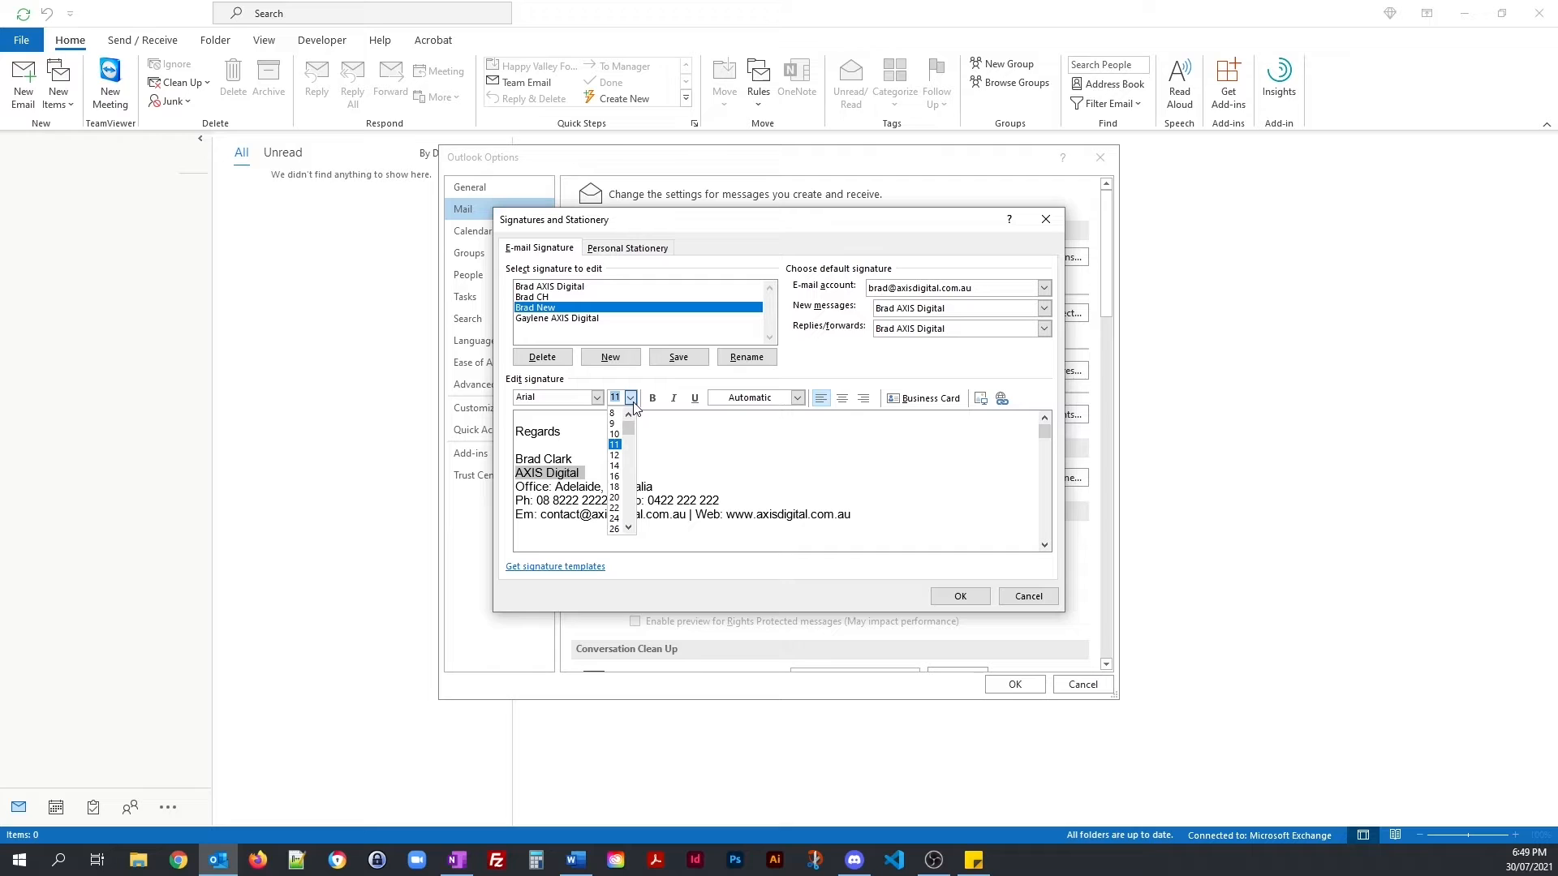
left_click(615, 476)
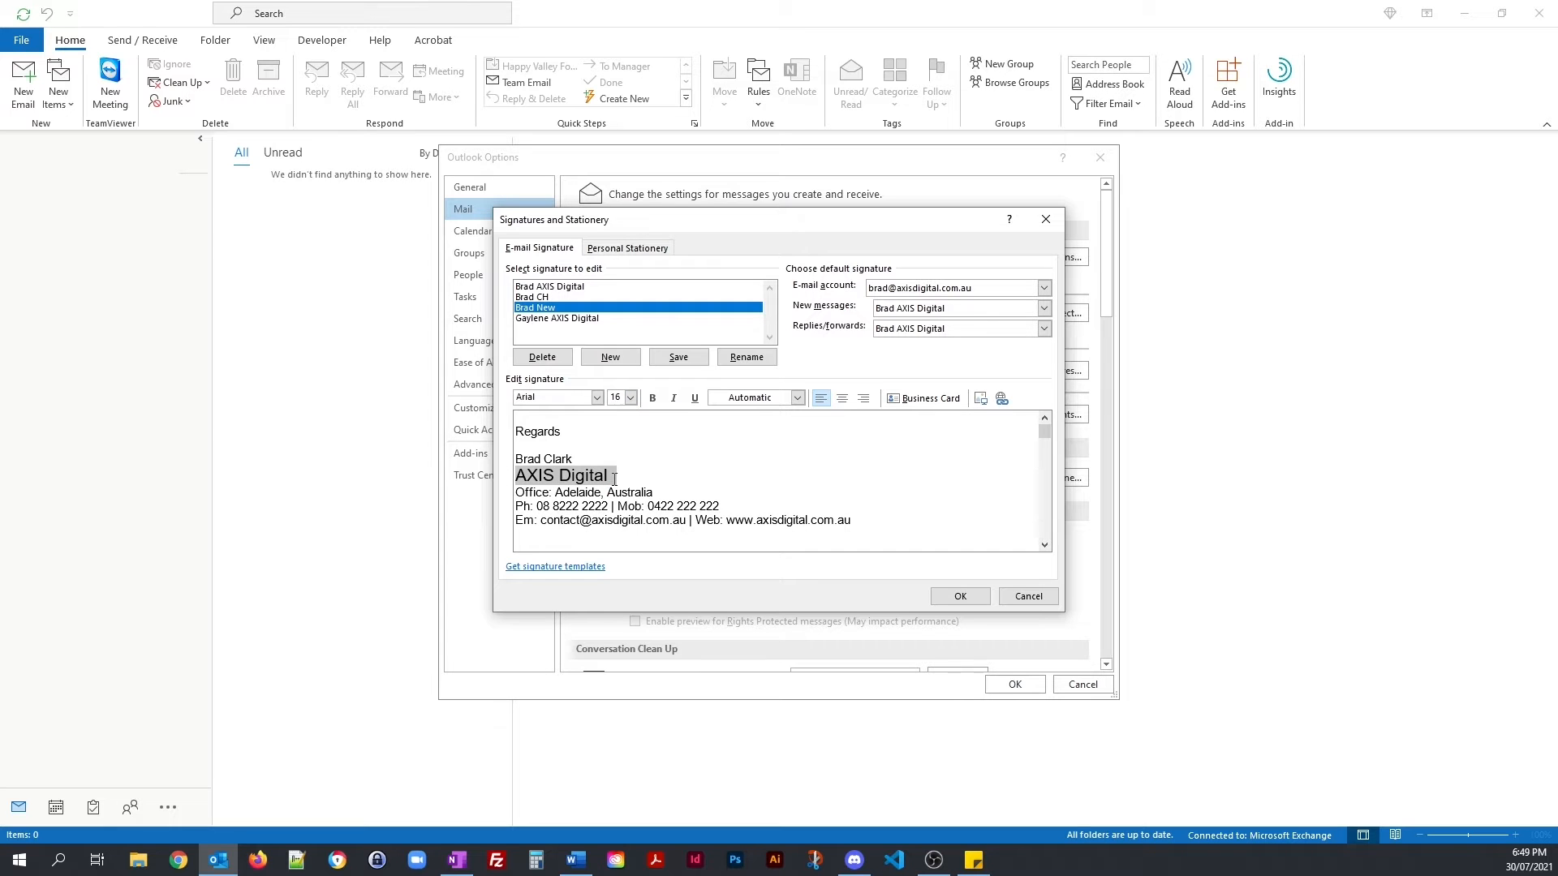
left_click(652, 397)
Step: Browse the font colour picker for AXIS Digital without applying a colour
left_click(798, 397)
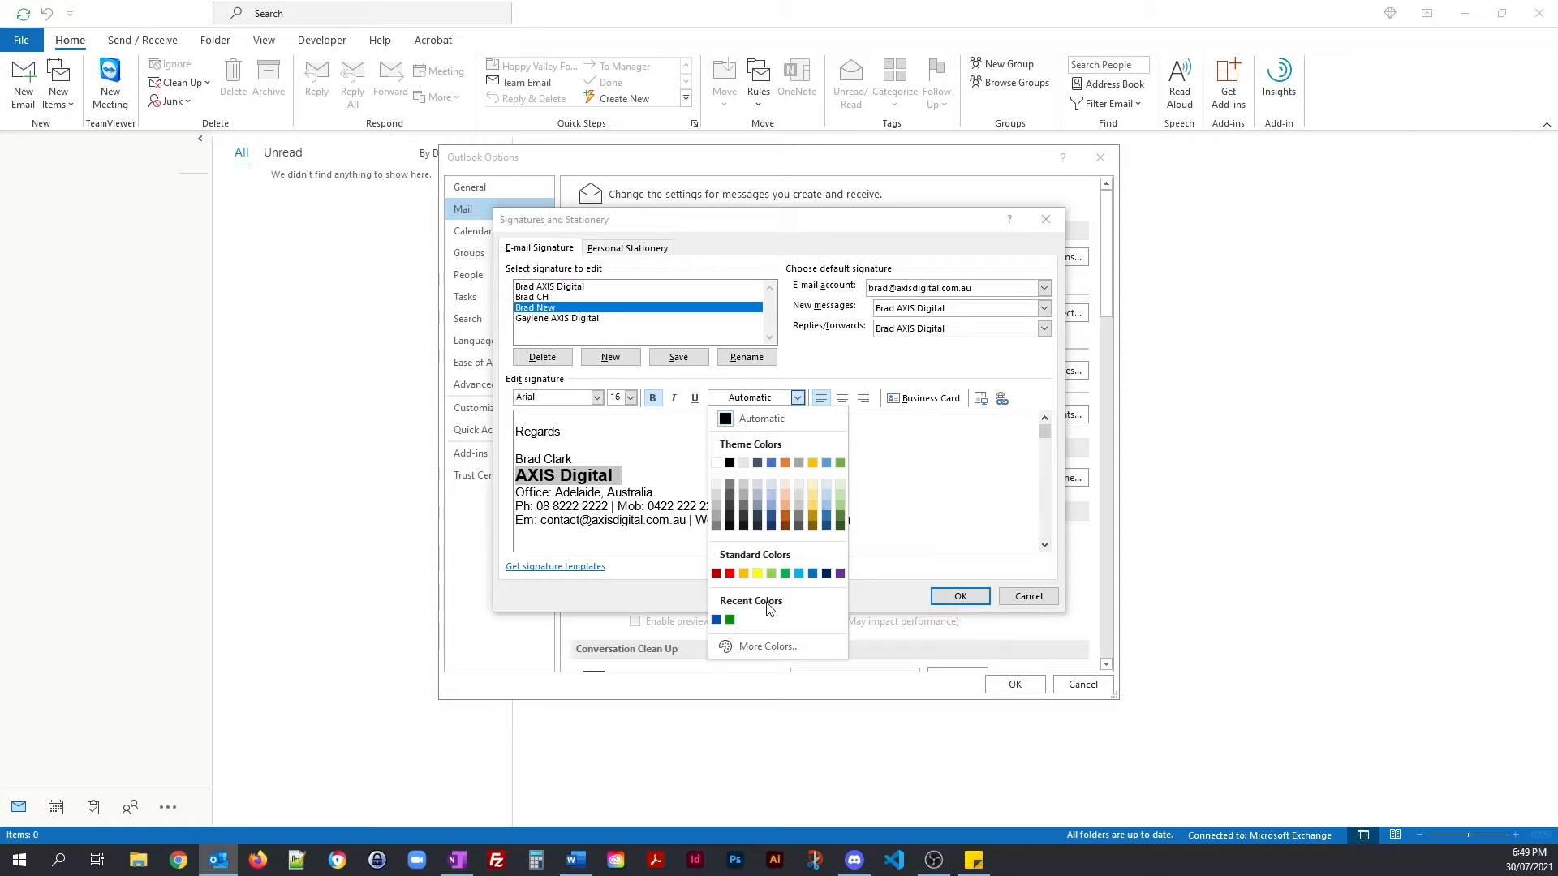
left_click(761, 645)
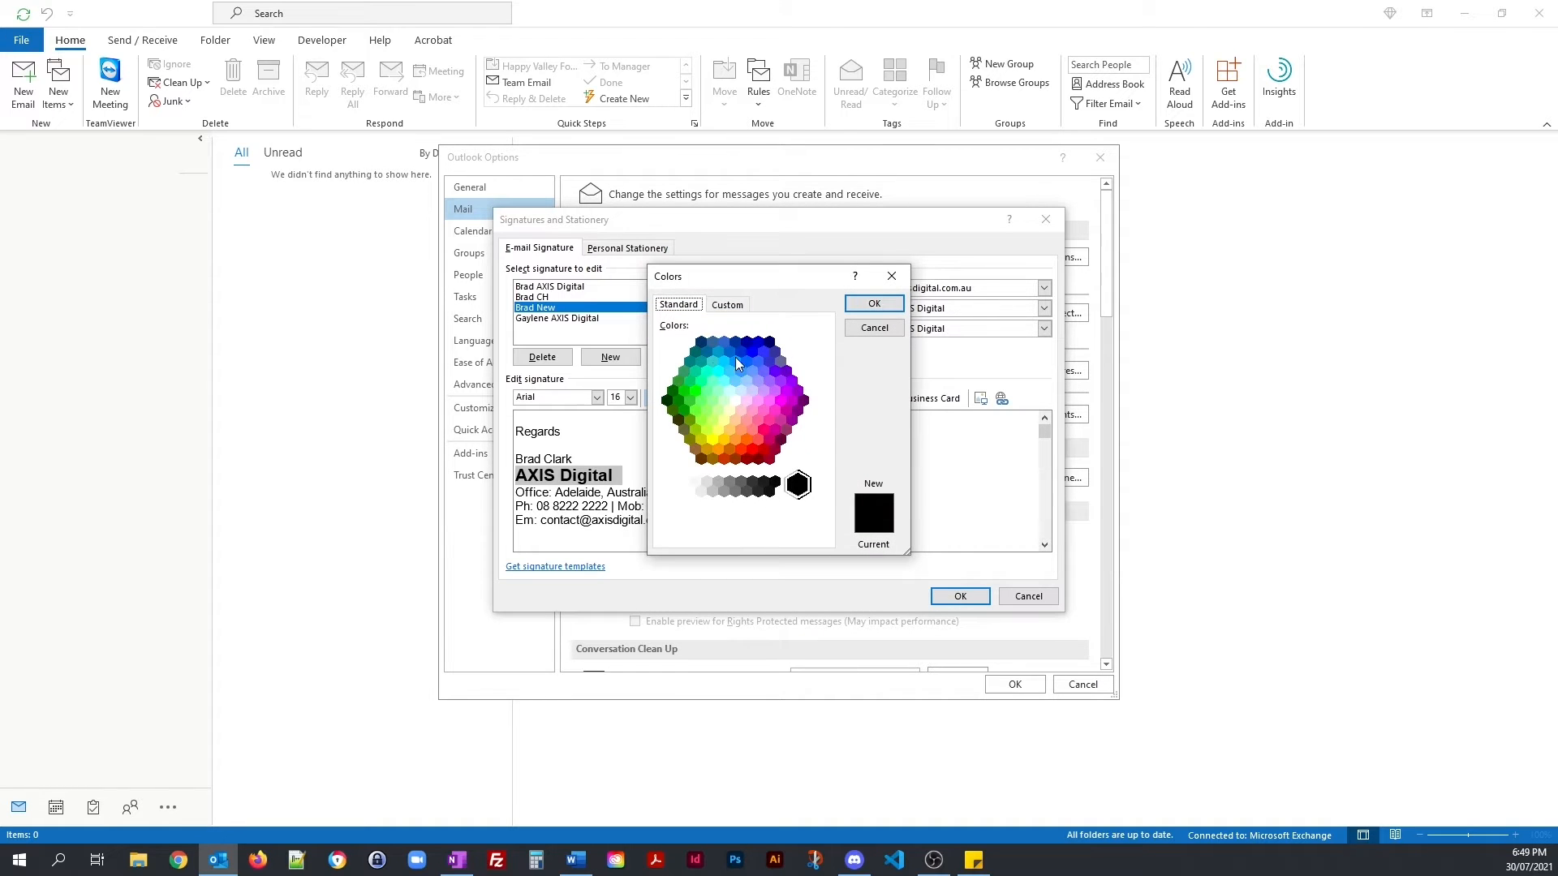
left_click(724, 306)
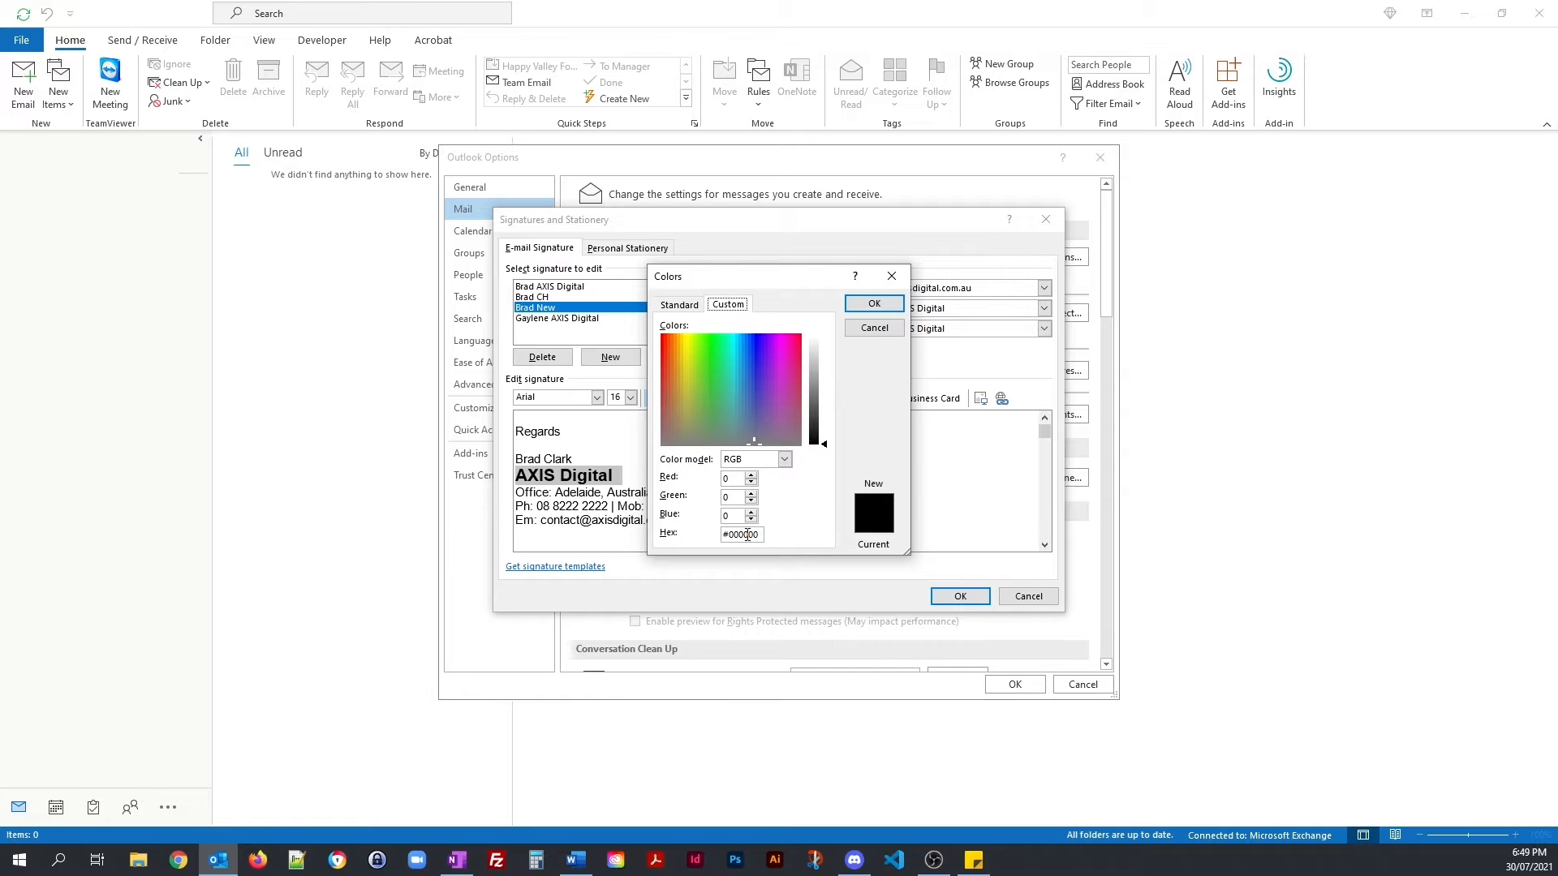
left_click(680, 305)
left_click(874, 327)
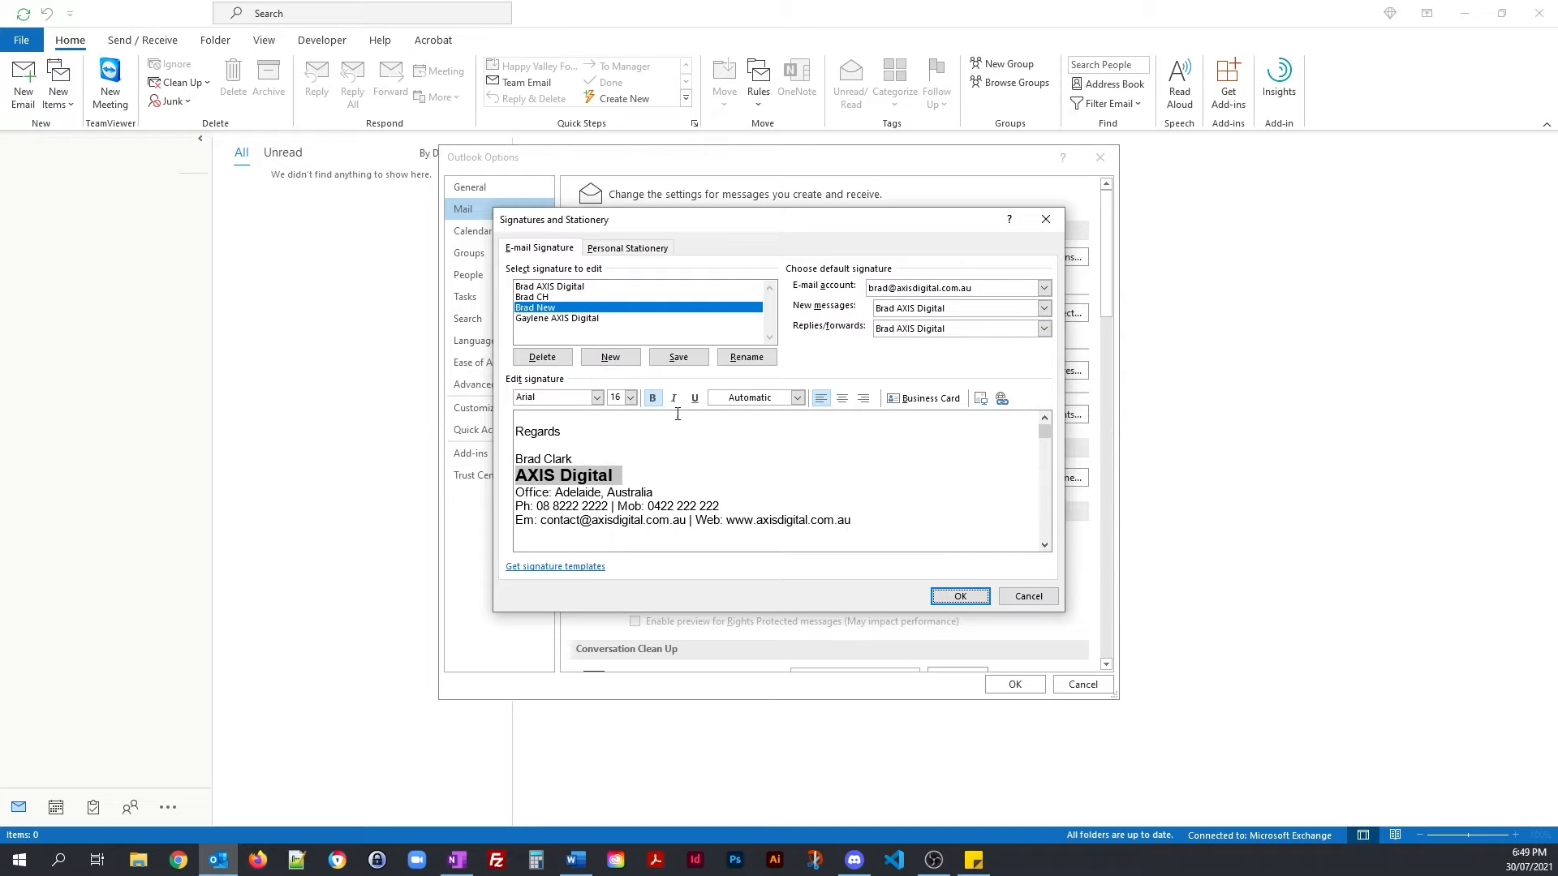
Step: Colour the AXIS Digital line dark green
left_click(797, 398)
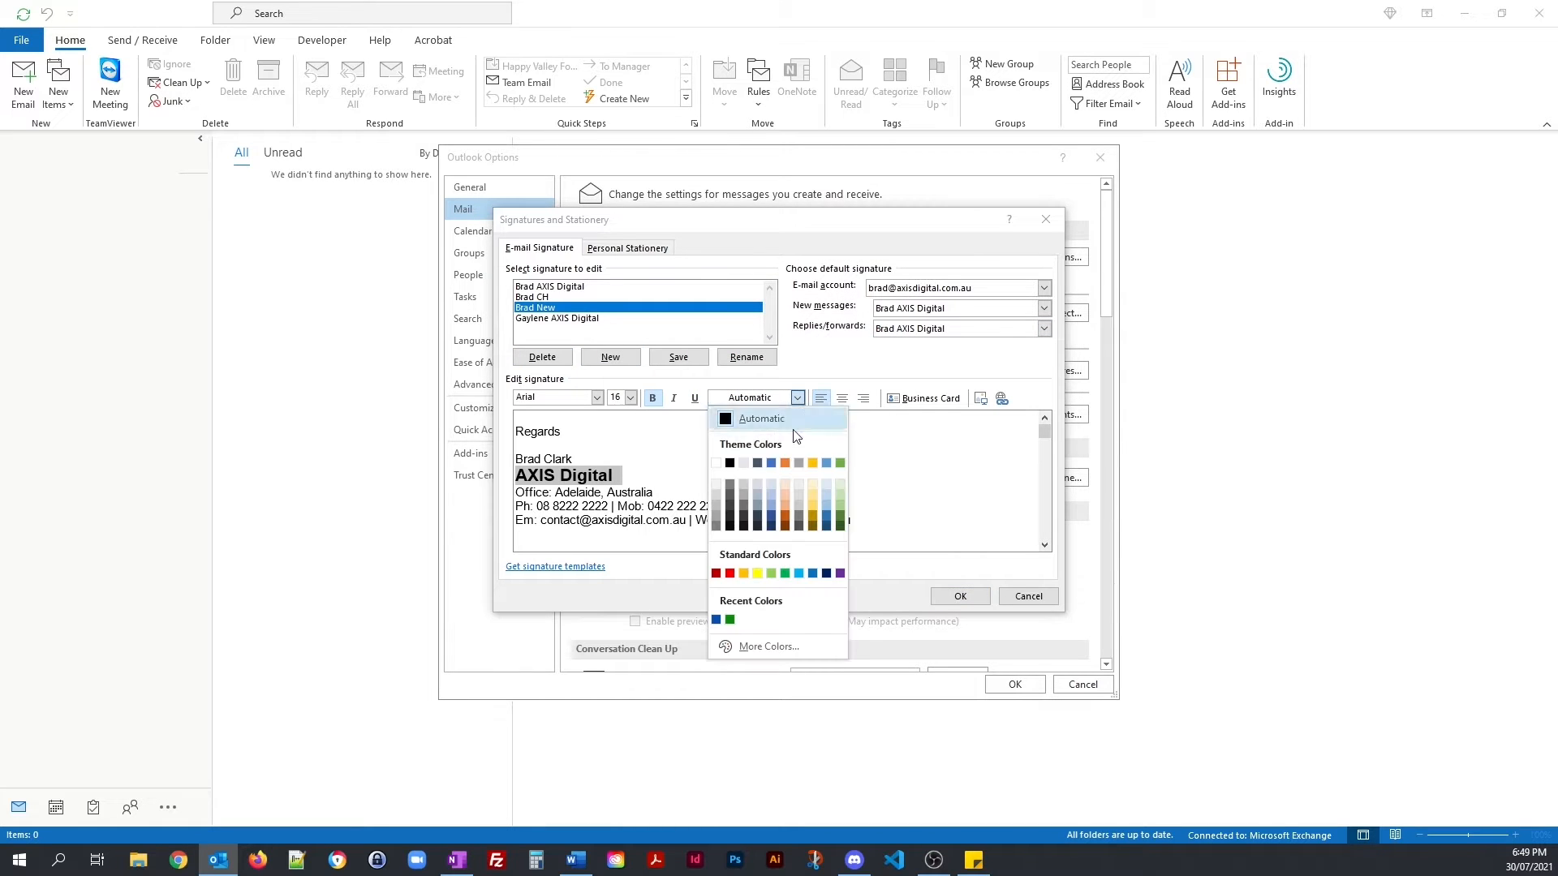
left_click(731, 621)
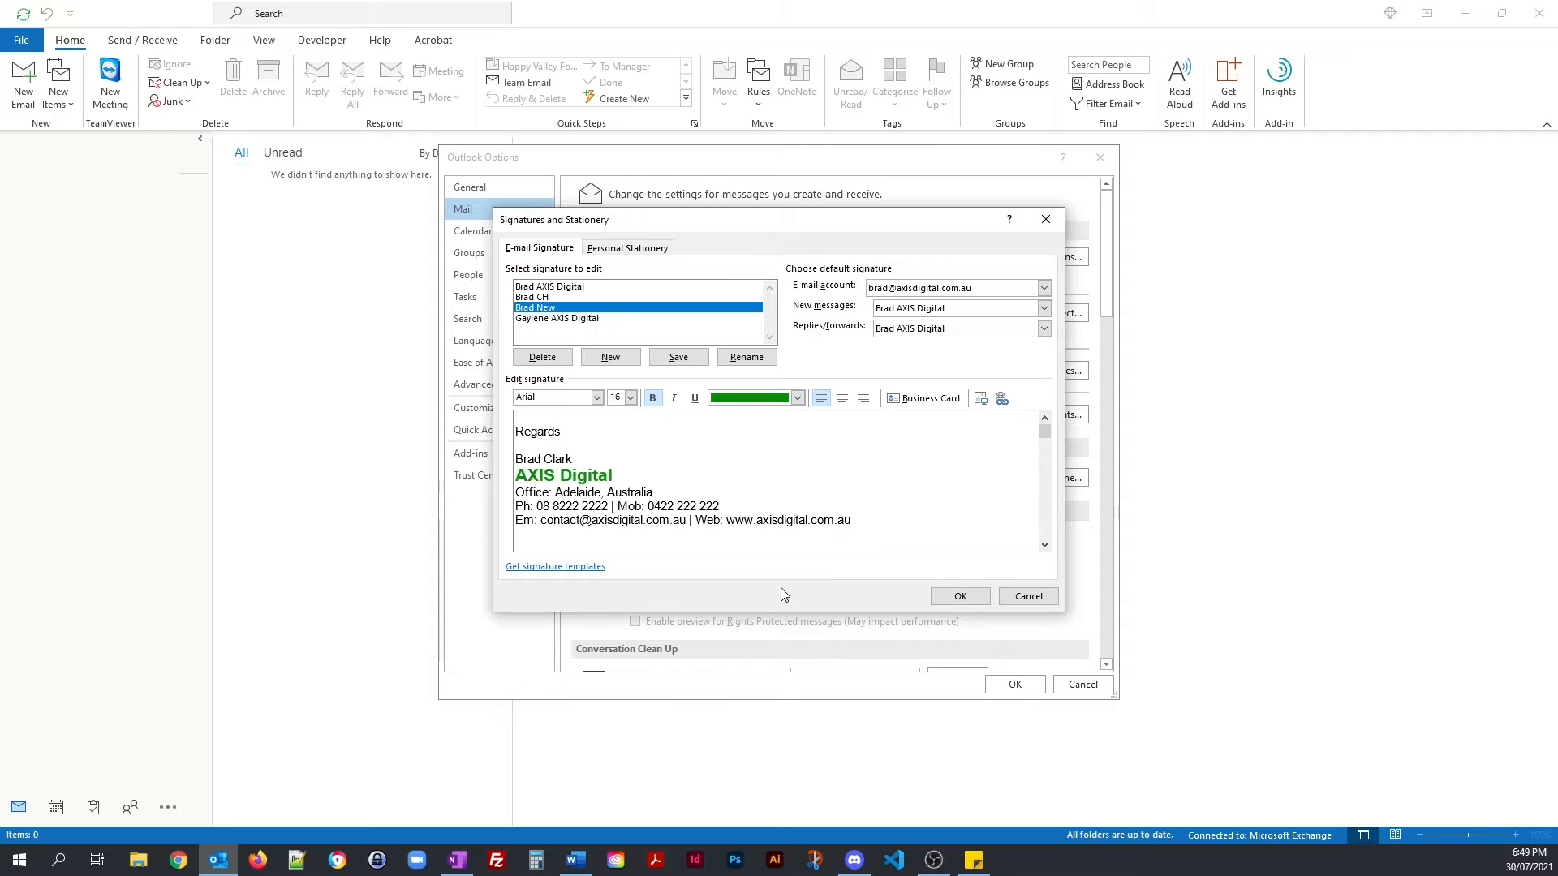
left_click(784, 490)
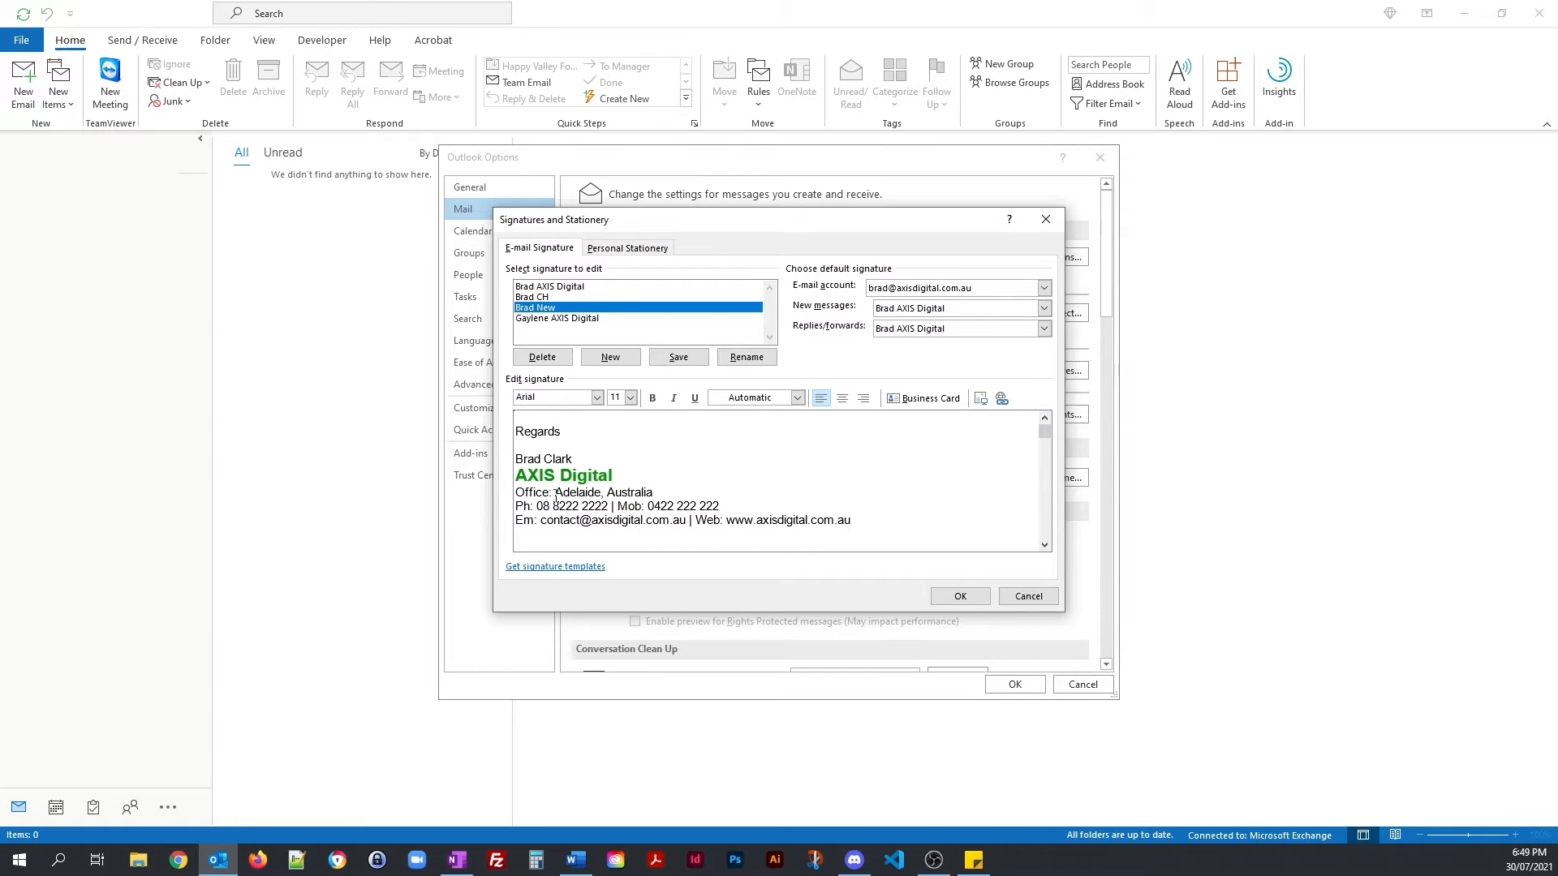
Step: Make the Office: label bold and dark blue
left_click_drag(548, 493, 524, 494)
left_click(653, 402)
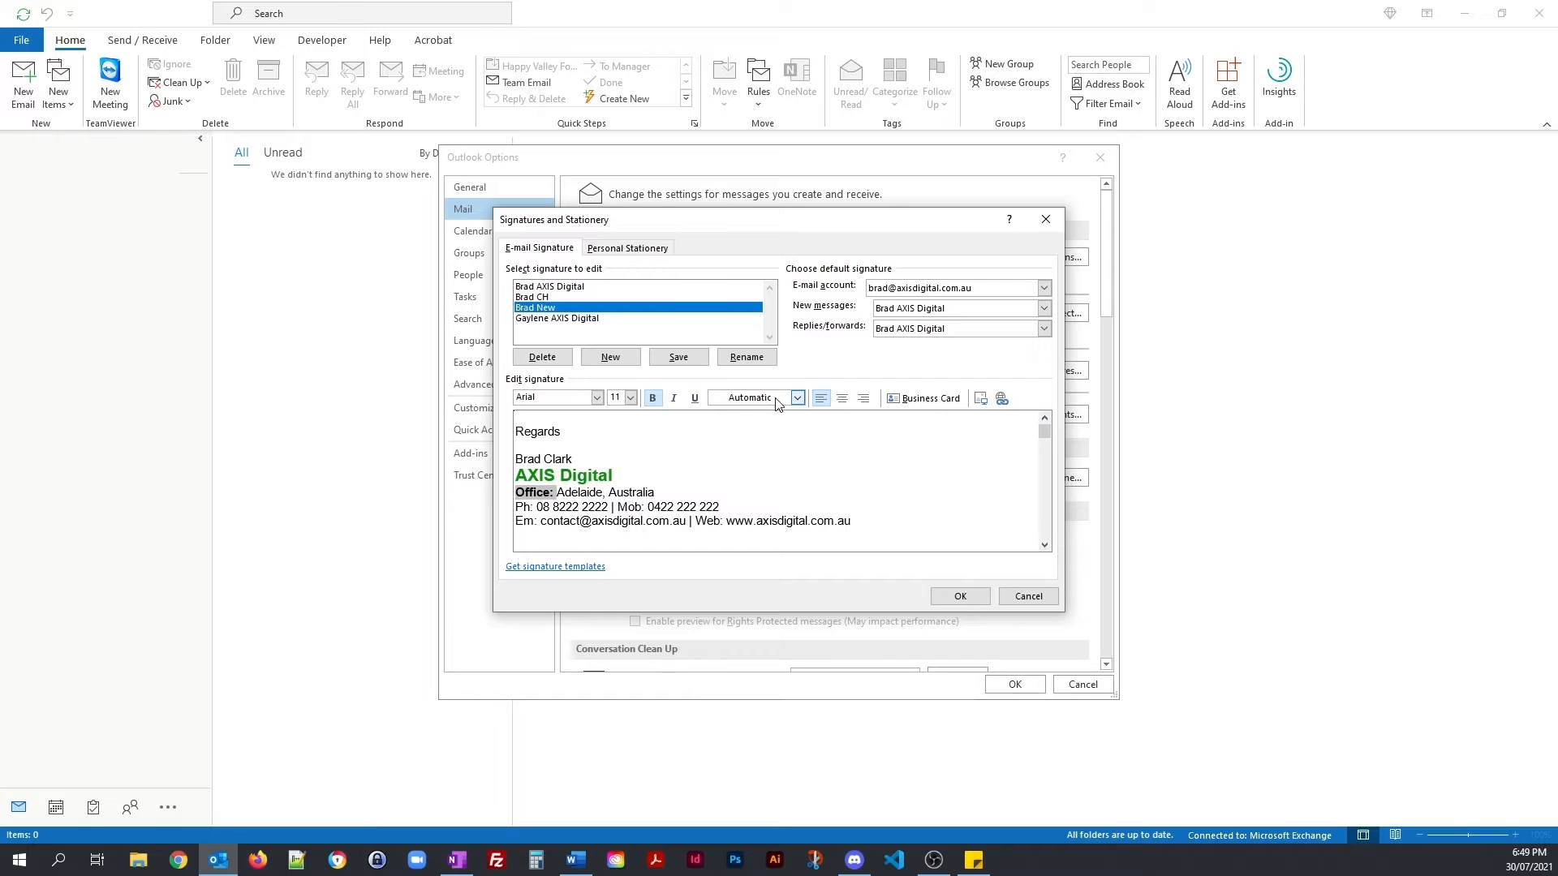
left_click(797, 397)
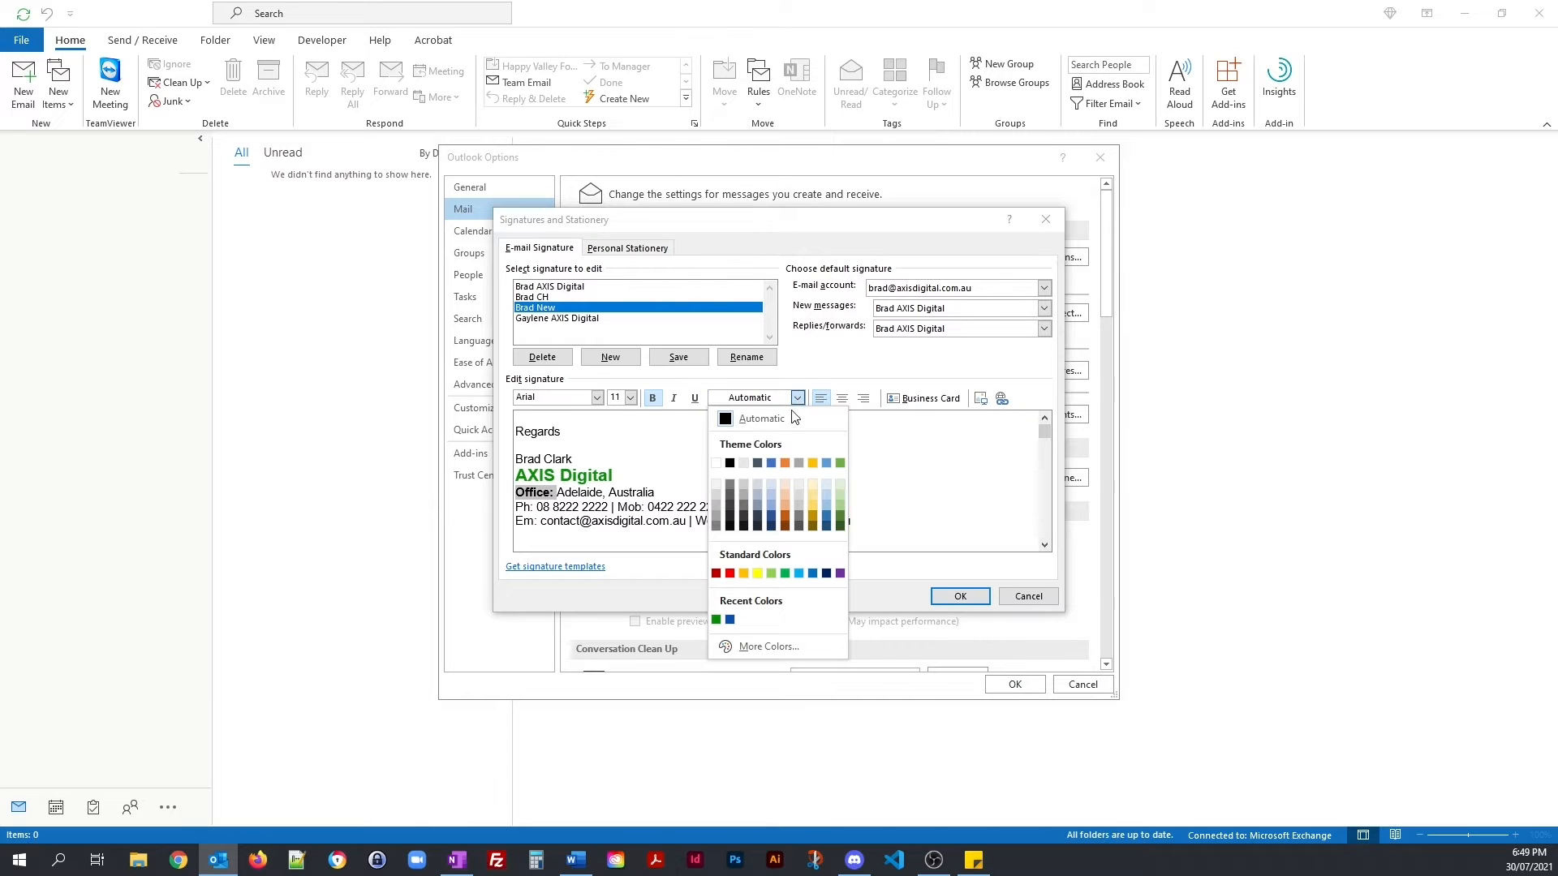
left_click(730, 620)
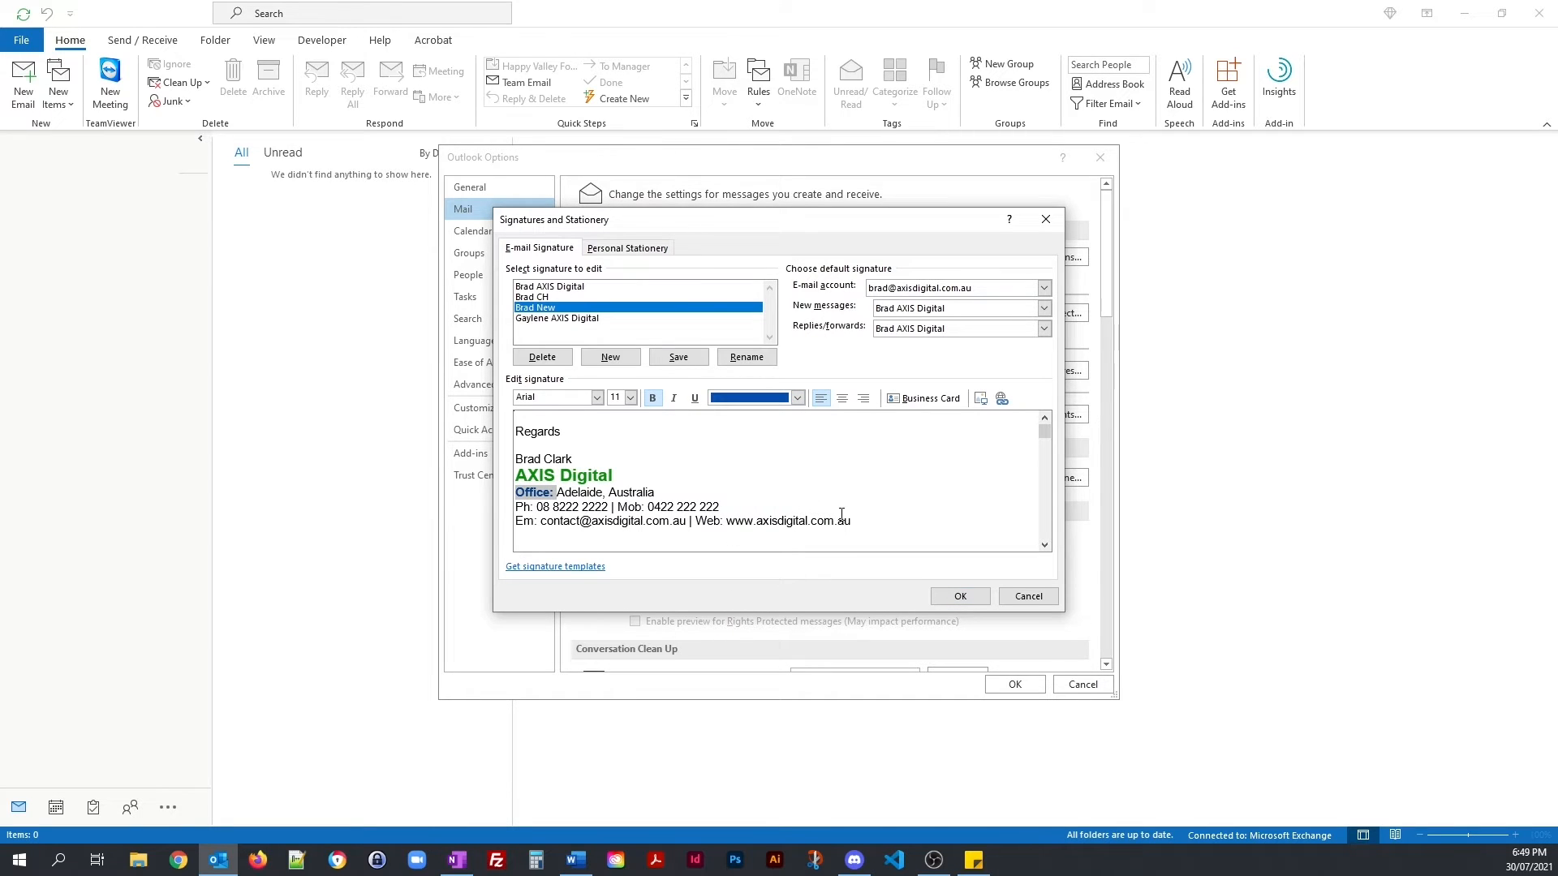
Step: Replace the signature text with the pasted, fully formatted version
mouse_move(875, 525)
left_mouse_down()
mouse_move(890, 521)
mouse_move(724, 523)
mouse_move(519, 431)
left_mouse_up()
key("ctrl+c")
right_click(539, 432)
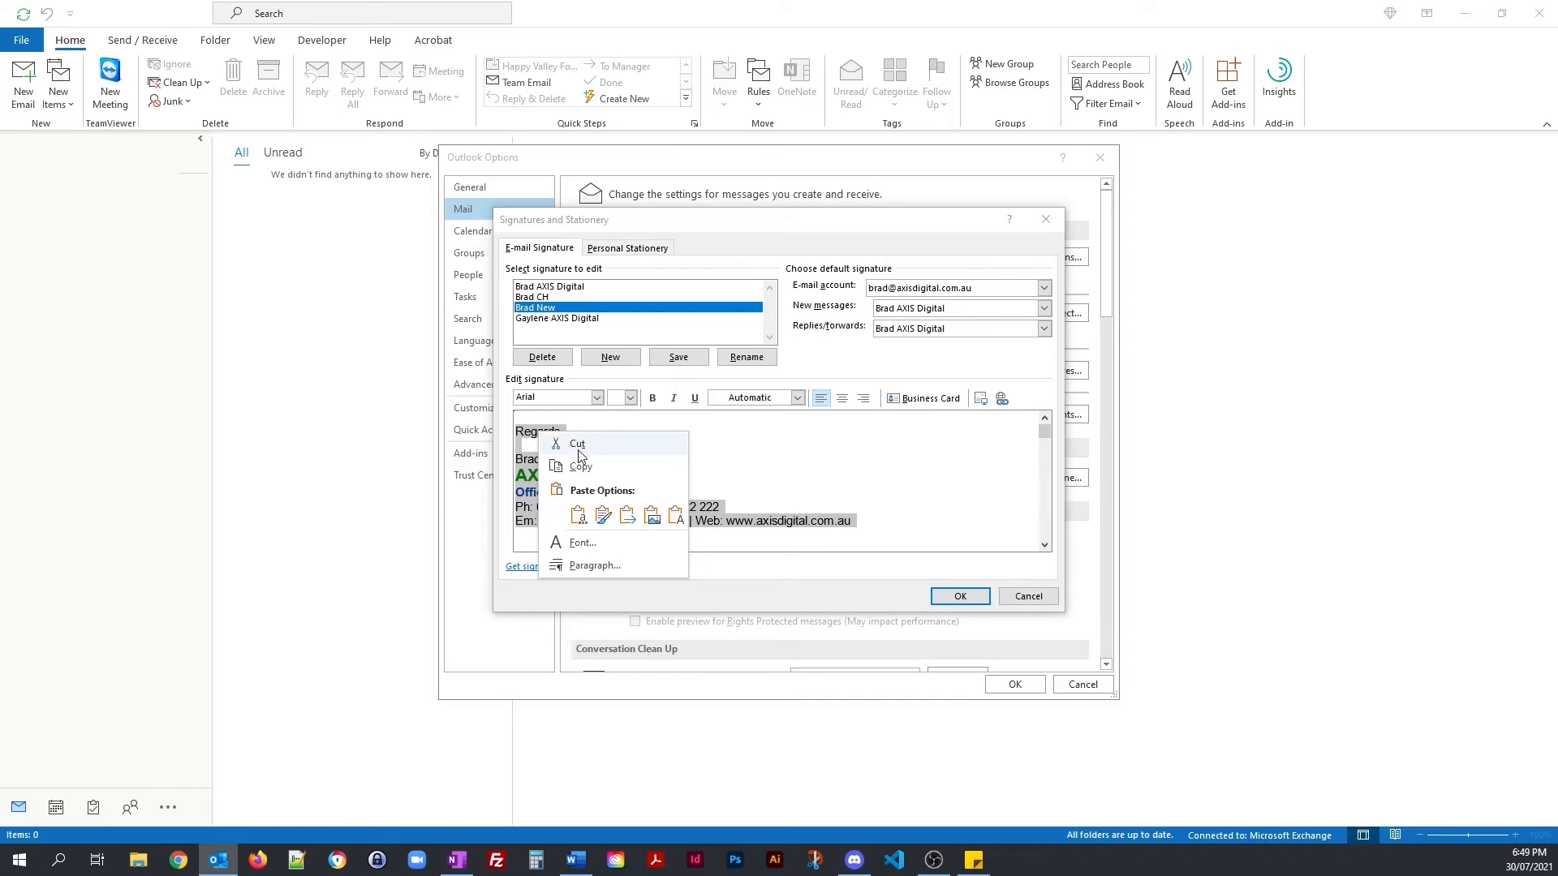
left_click(577, 516)
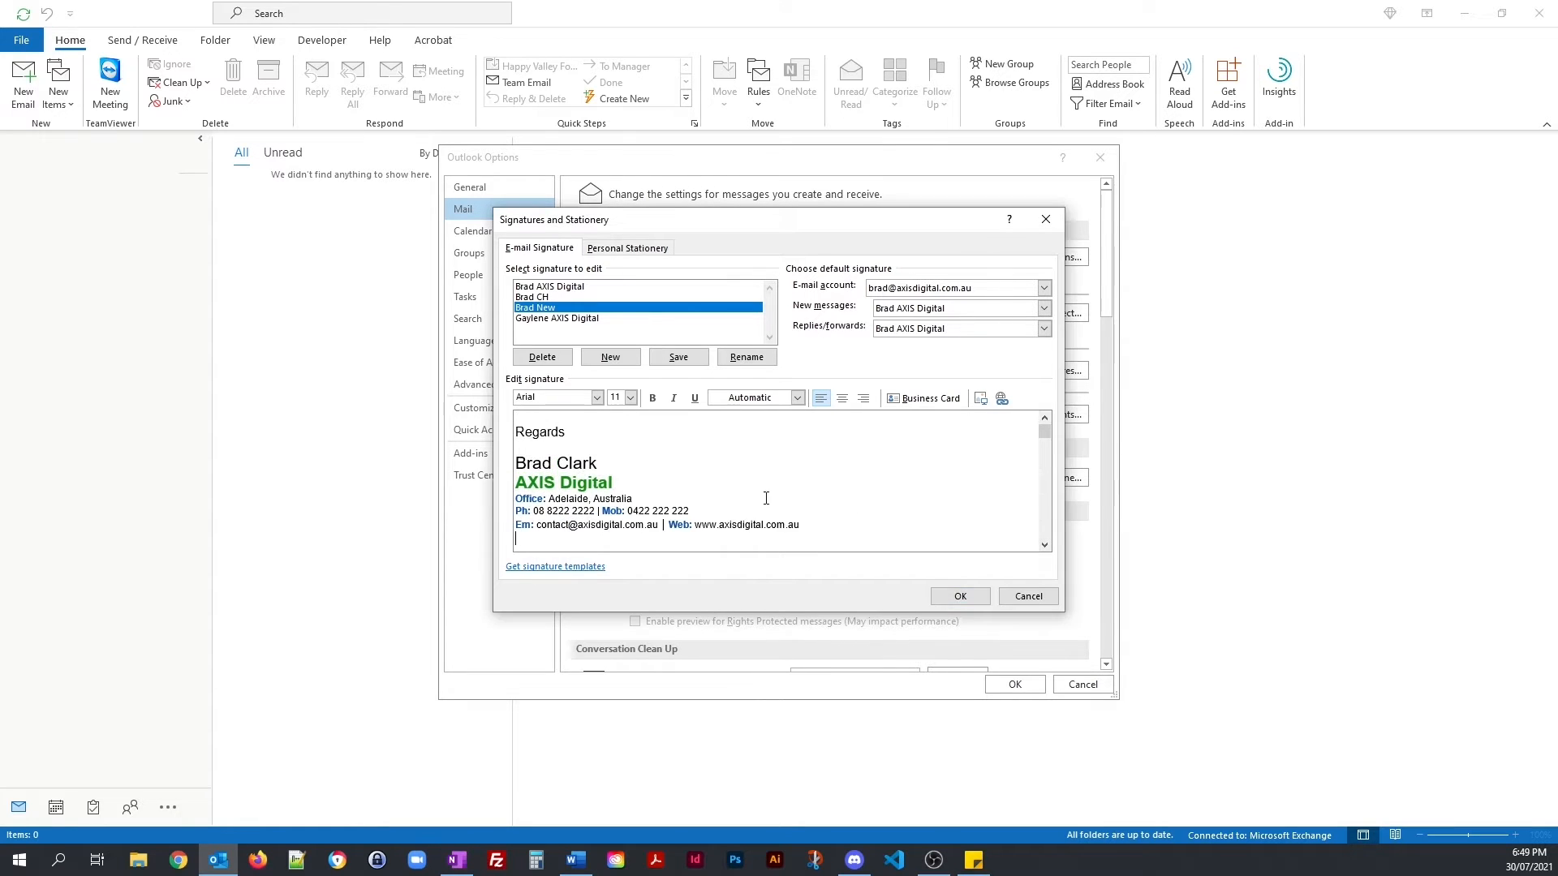
Step: Shrink the three contact detail lines to 9 pt
left_click(814, 526)
mouse_move(803, 526)
left_mouse_down()
mouse_move(513, 525)
mouse_move(505, 502)
left_mouse_up()
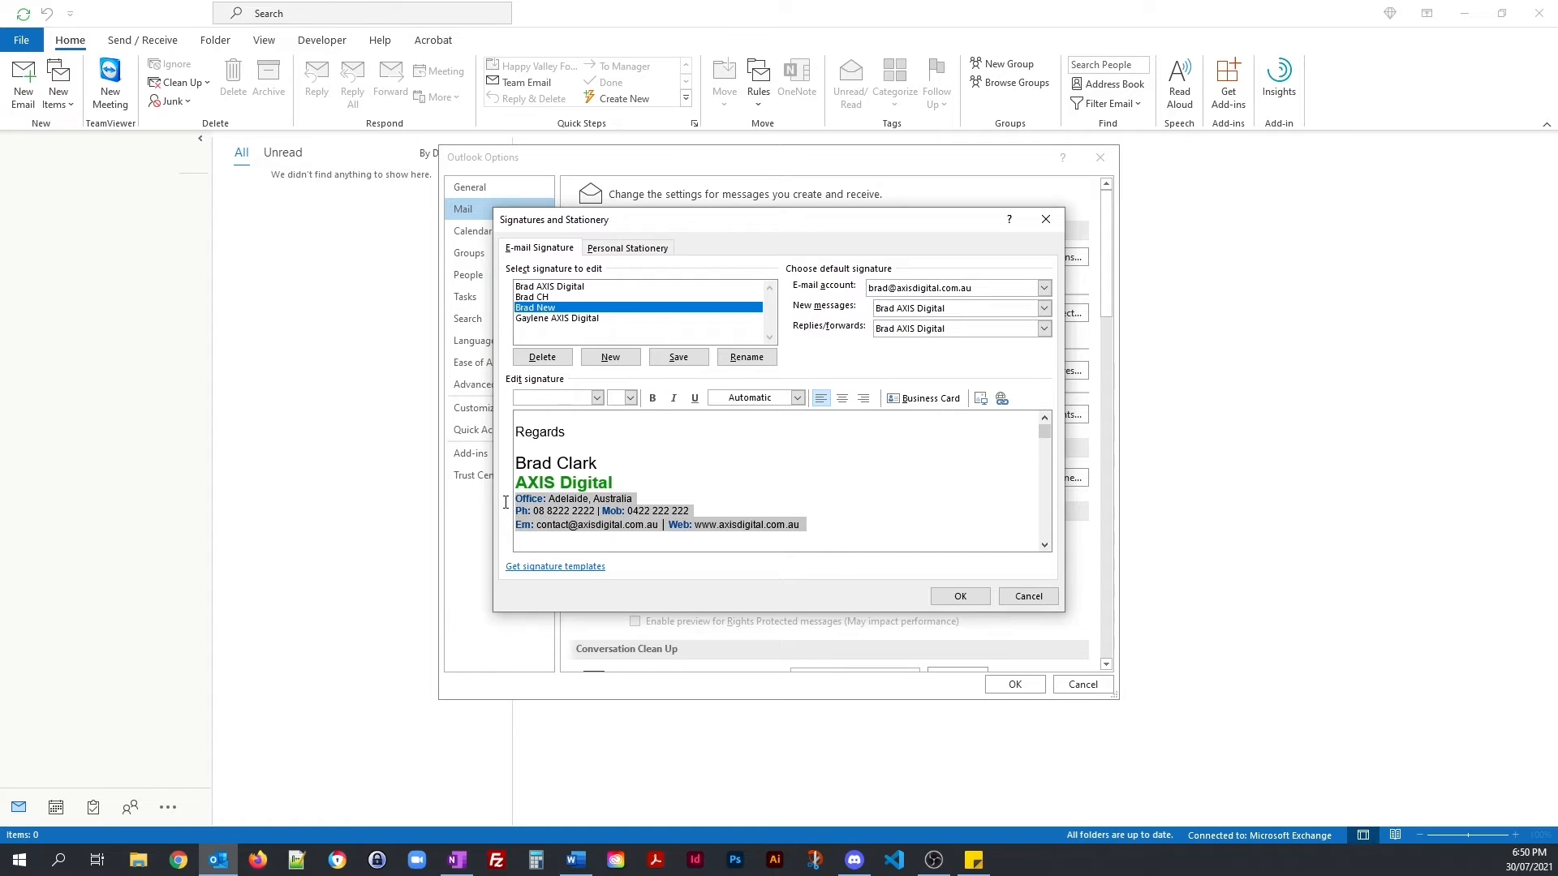
left_click(630, 397)
left_click(615, 425)
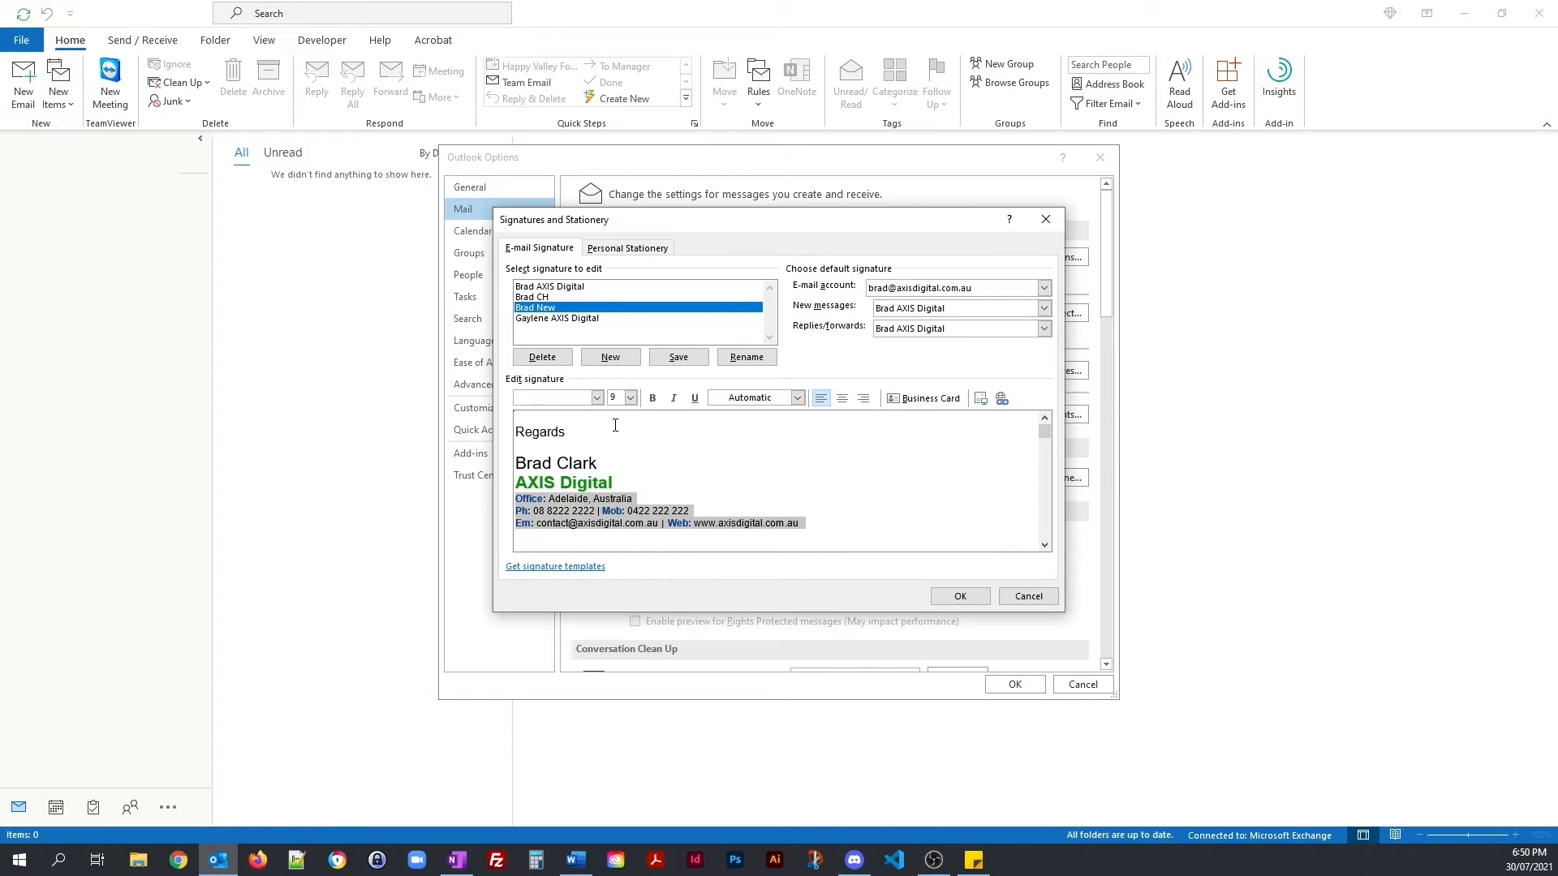
left_click(811, 486)
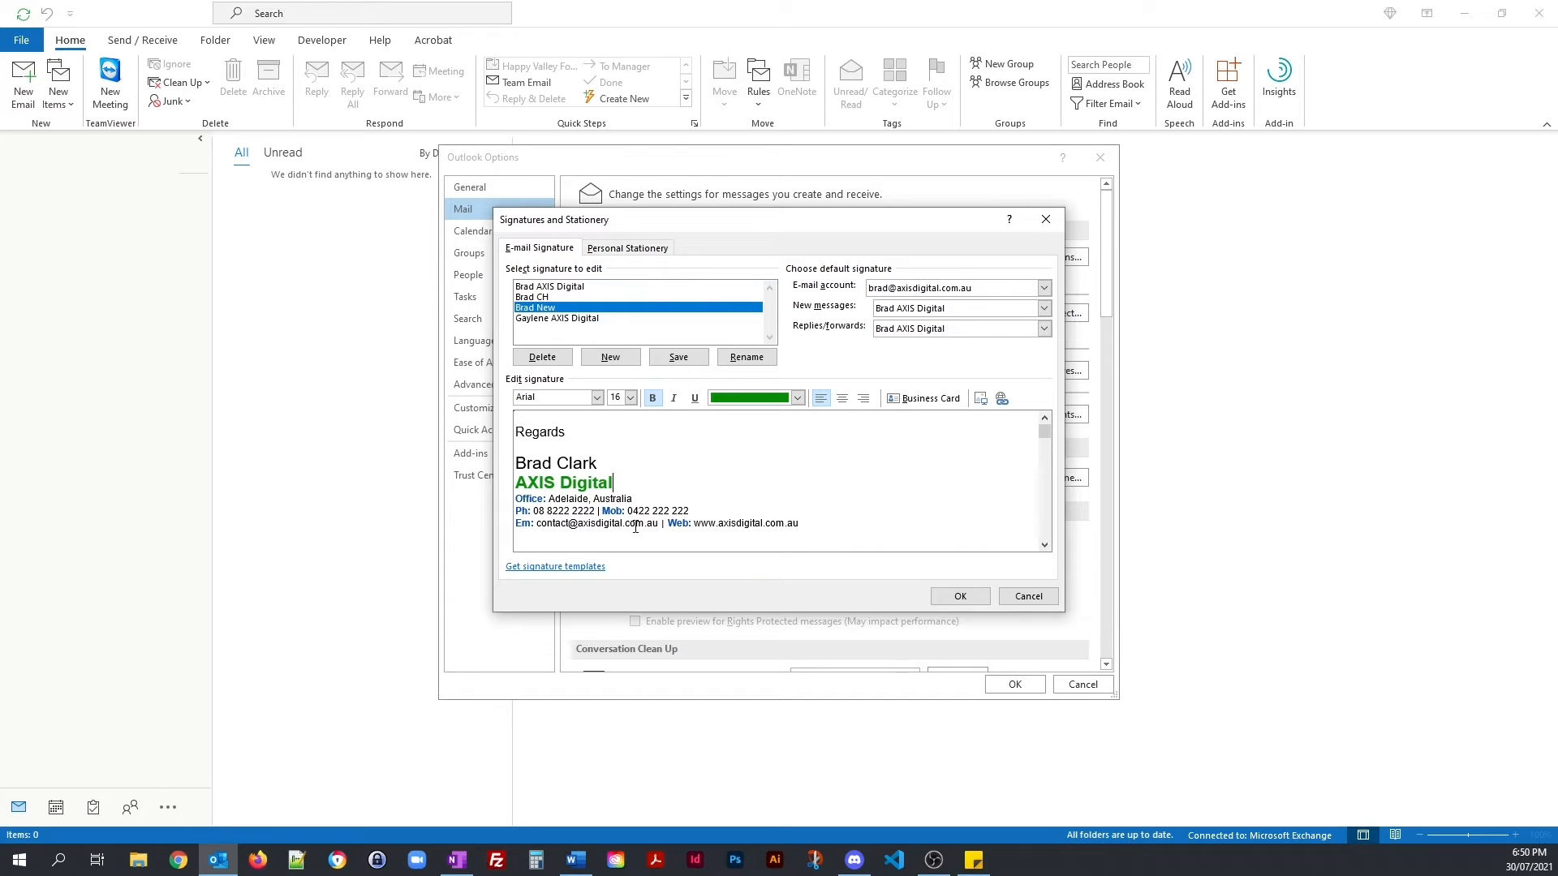
left_click_drag(537, 524, 658, 524)
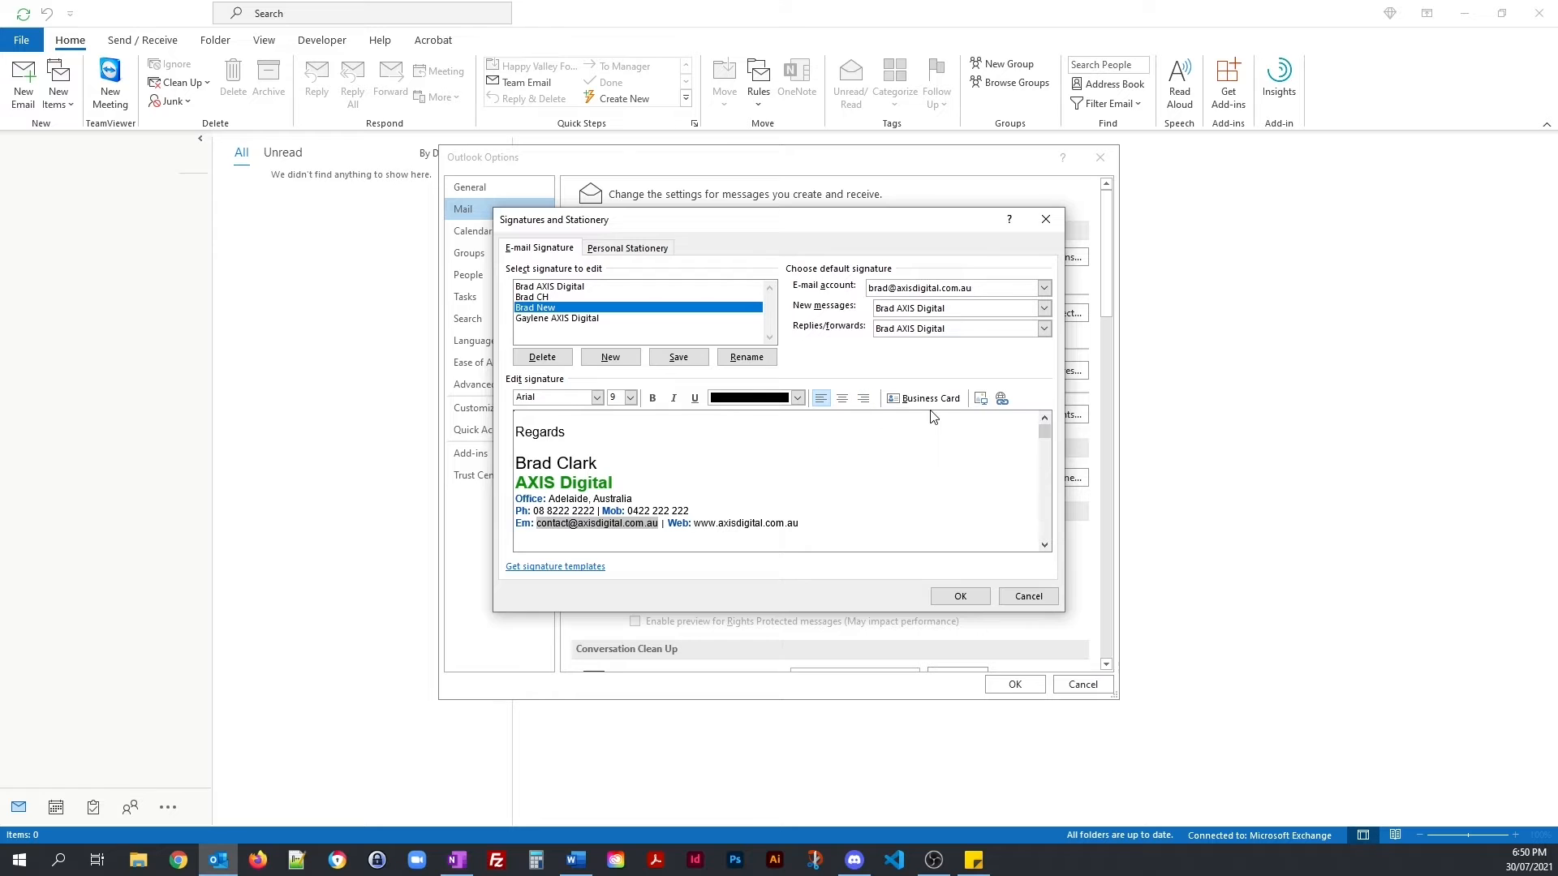
Step: Link the company contact e-mail address as a mailto hyperlink showing the same address
left_click(1002, 398)
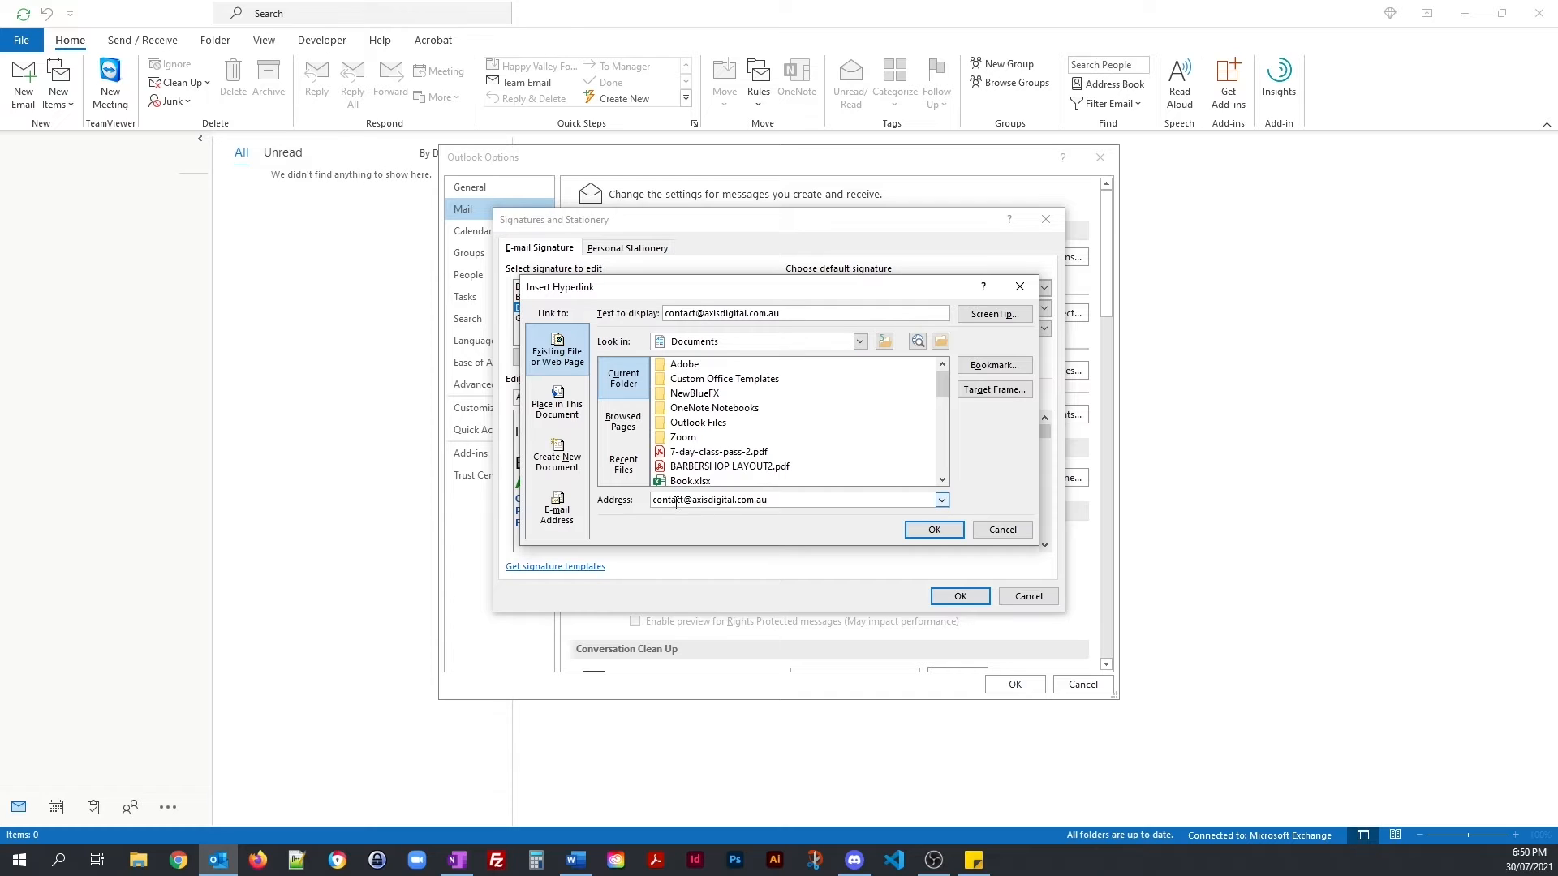
left_click(566, 515)
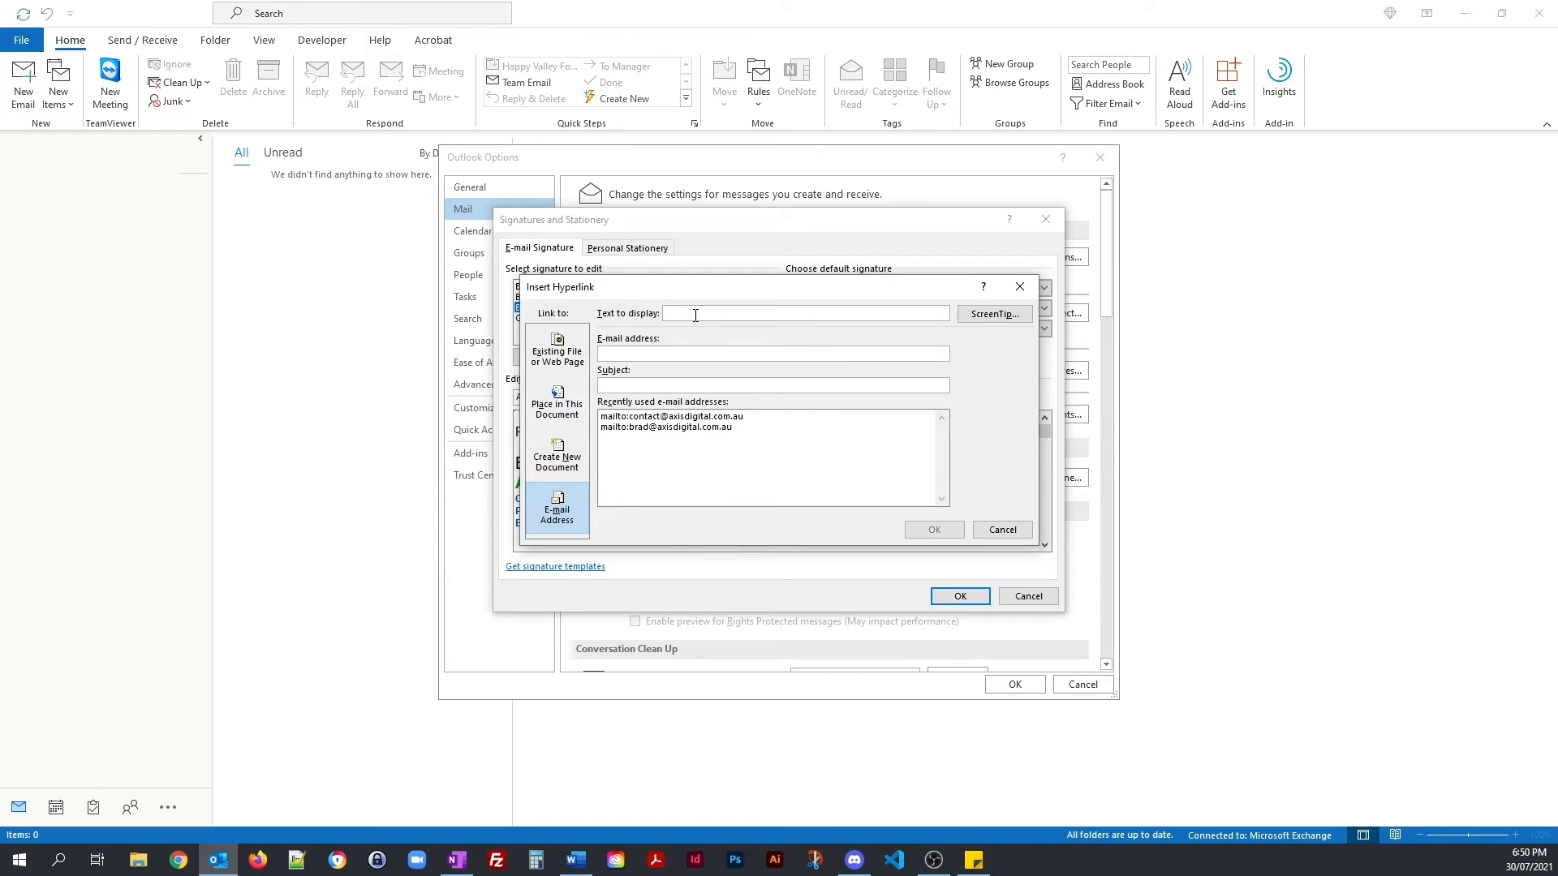
left_click_drag(798, 316, 656, 319)
key("ctrl+c")
left_click(659, 353)
key("ctrl+v")
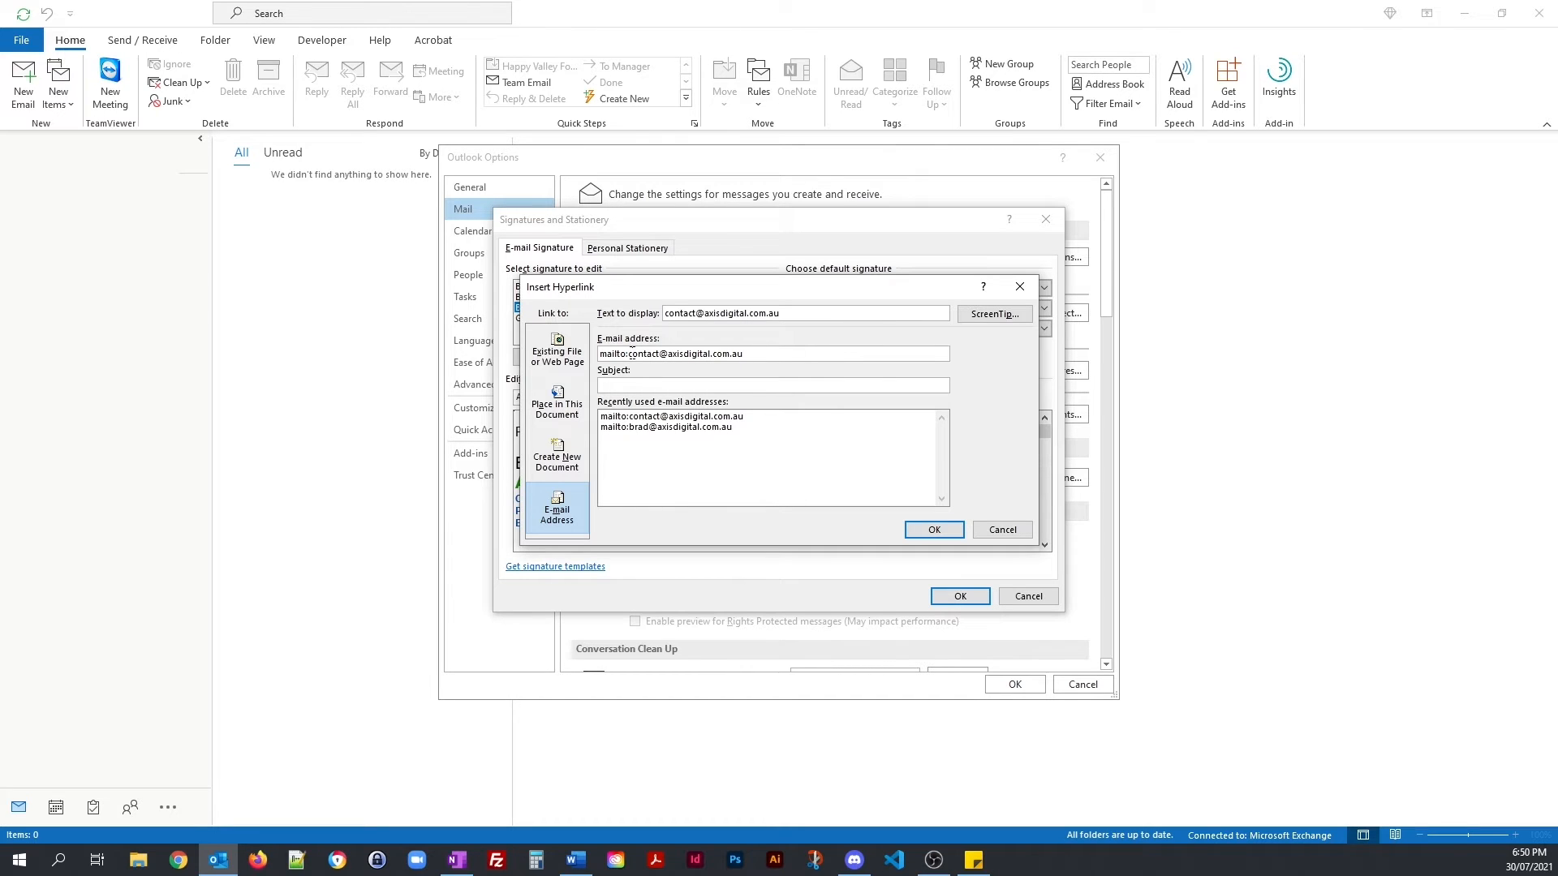
left_click_drag(629, 355, 590, 362)
key("BackSpace")
left_click(941, 531)
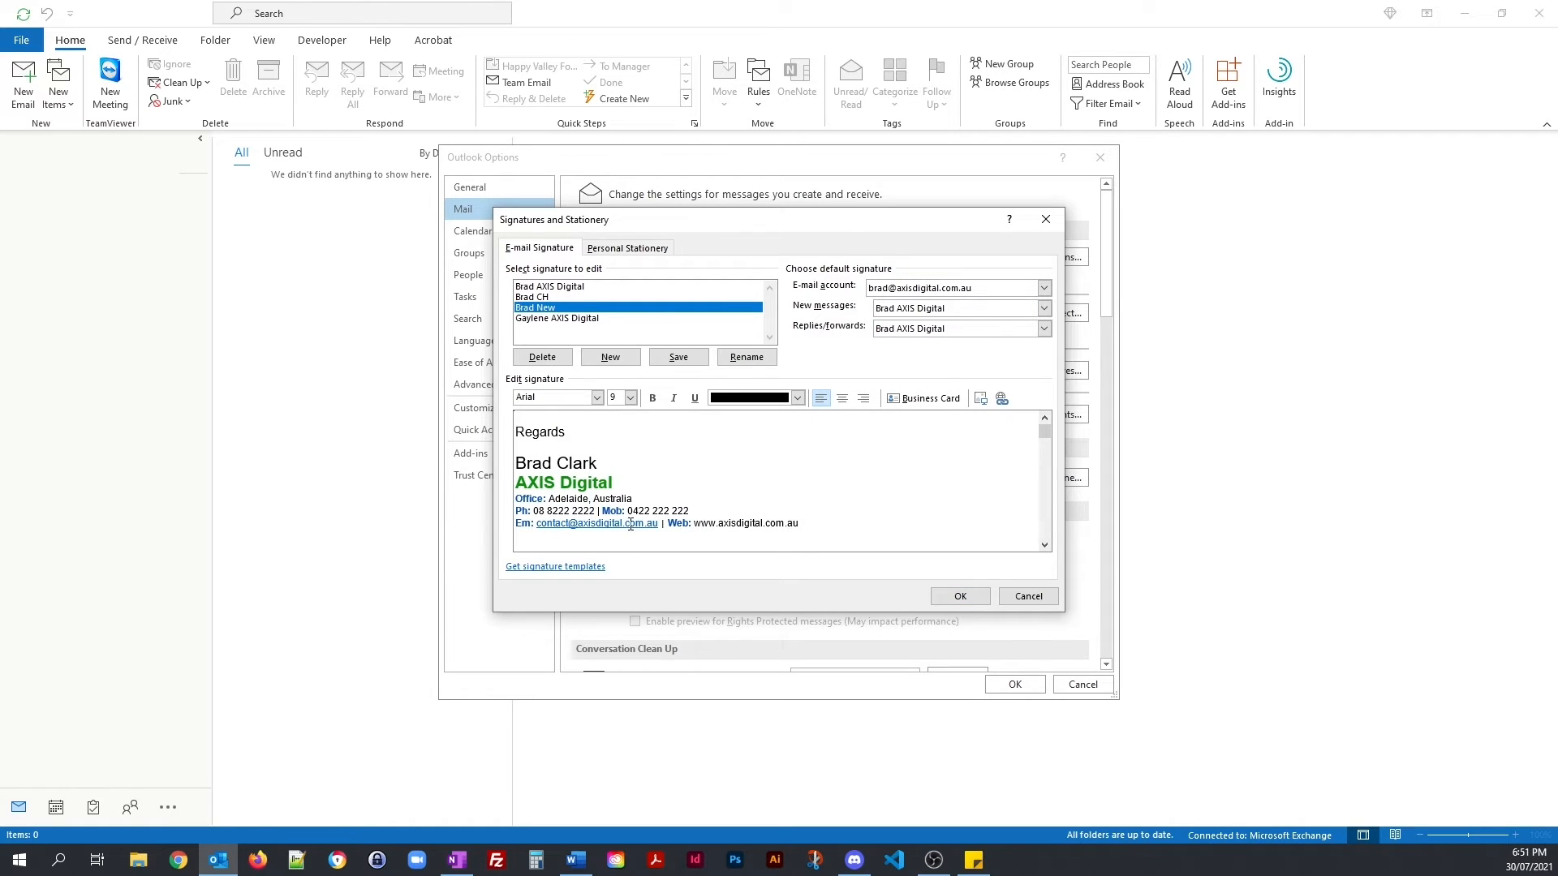
Step: Check the e-mail link's settings without changing them
double_click(574, 521)
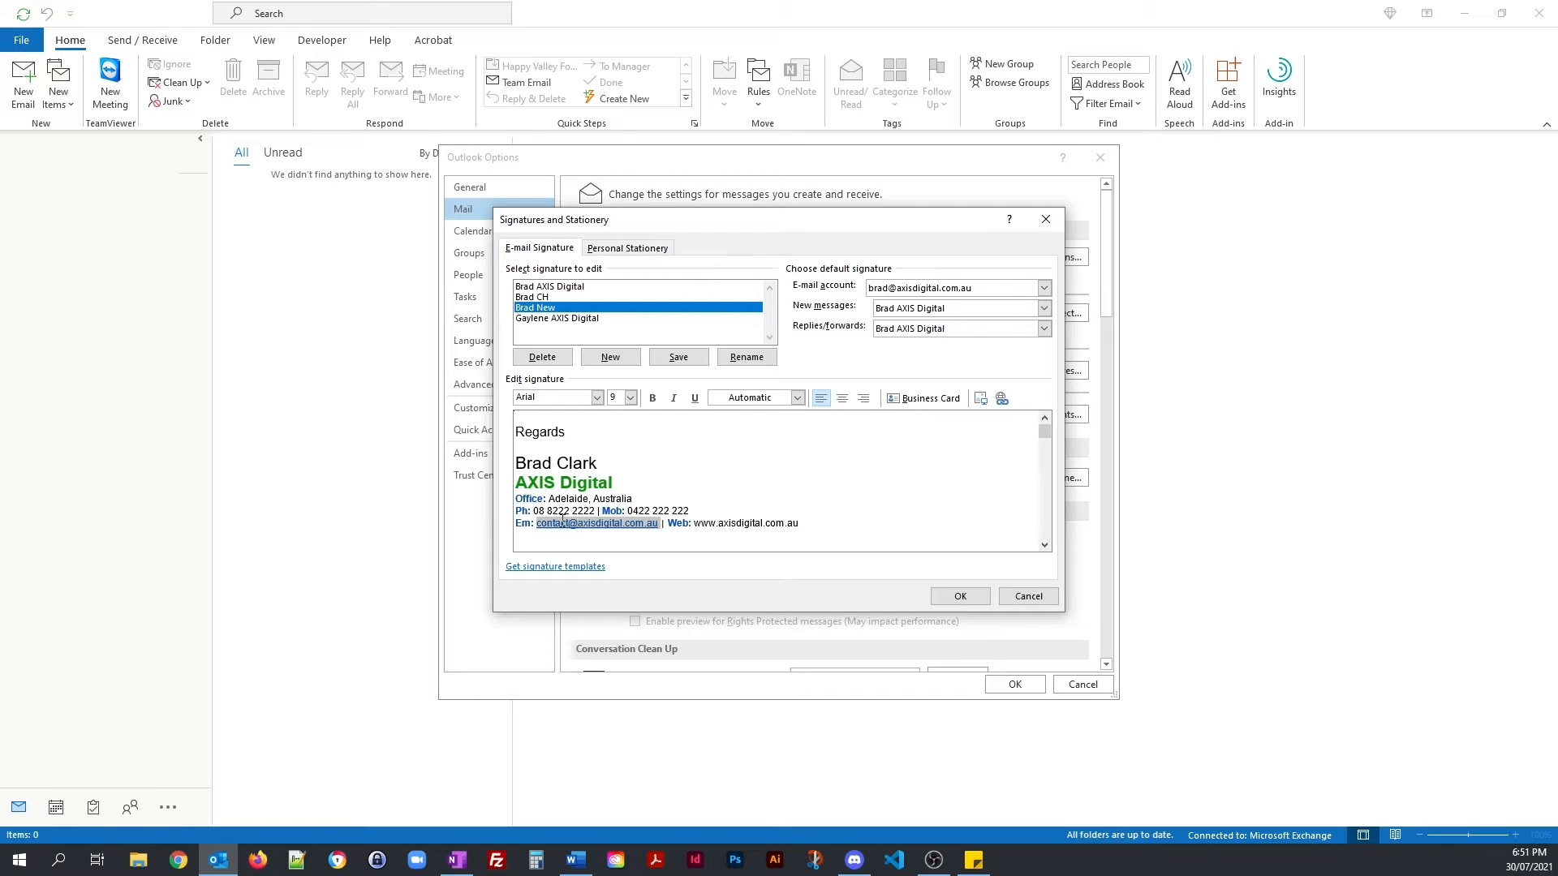
left_click(999, 402)
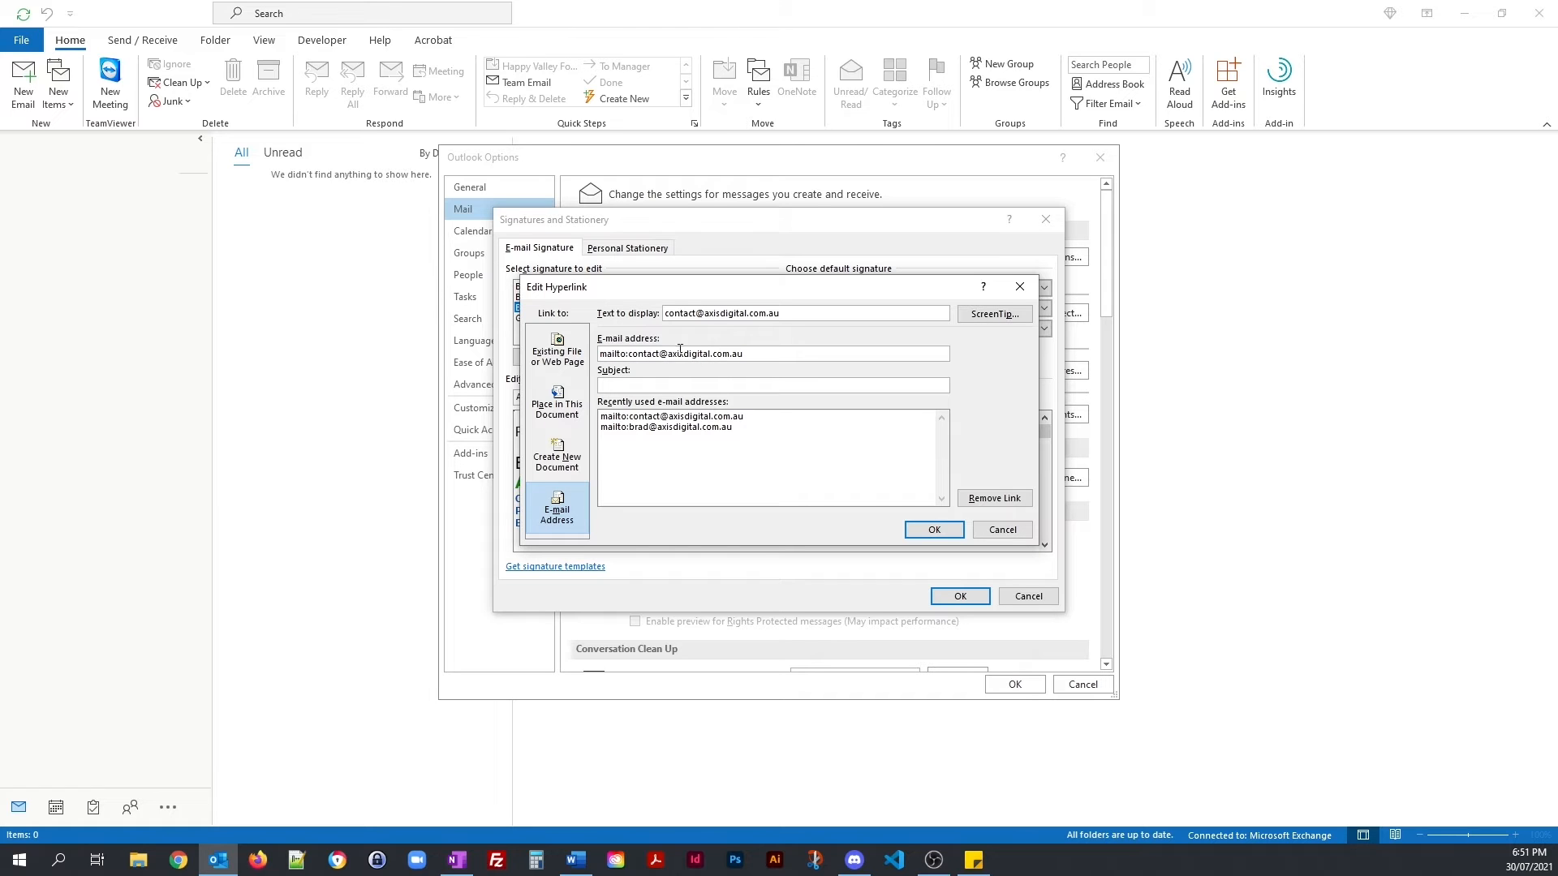
left_click(956, 533)
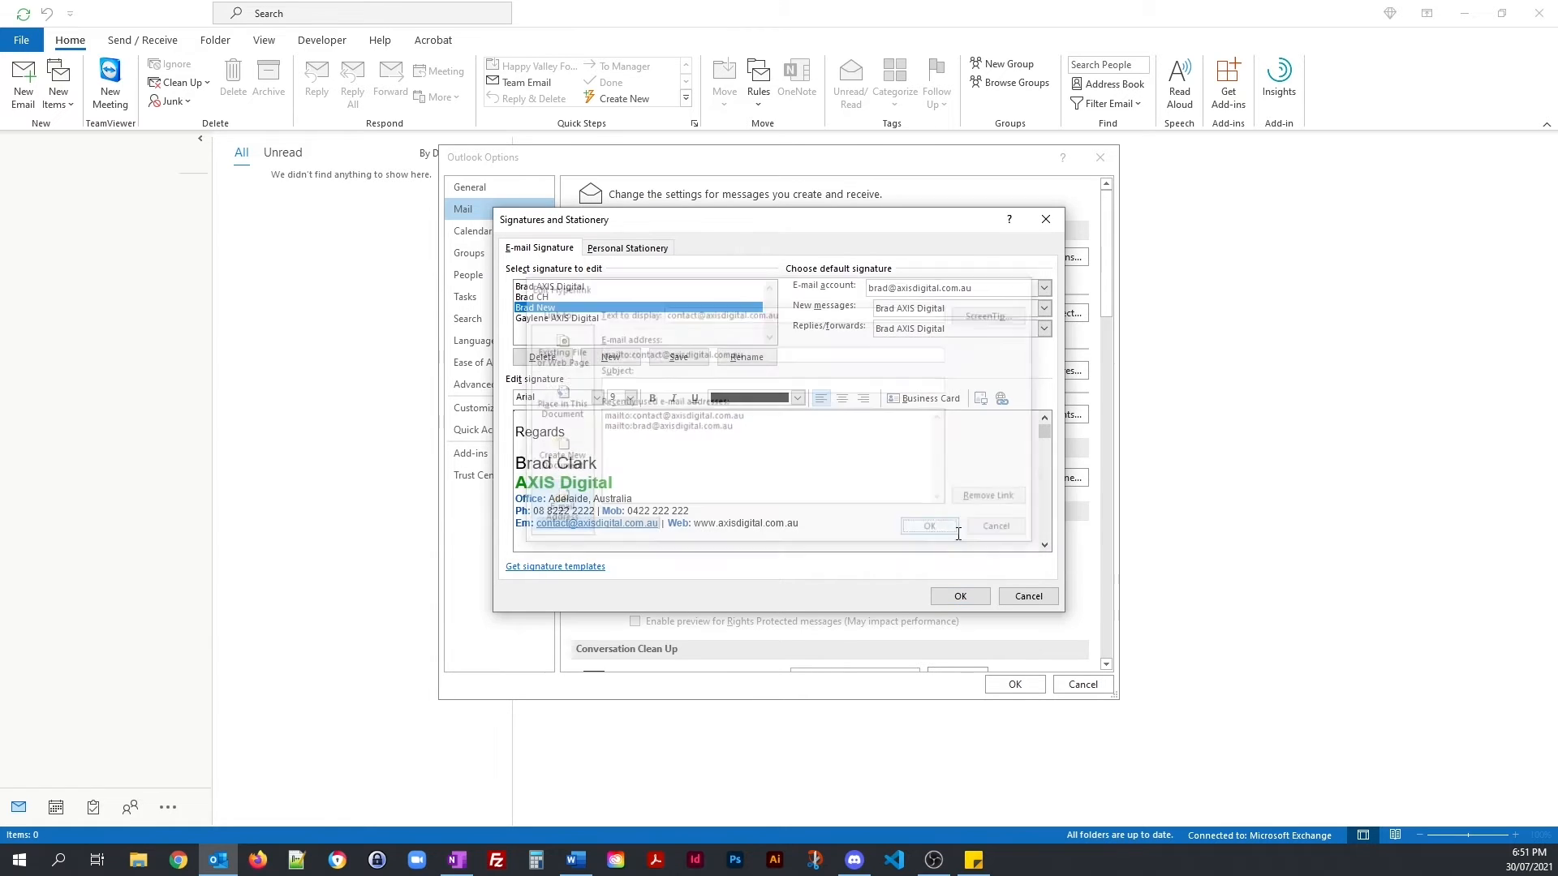
mouse_move(806, 521)
left_mouse_down()
mouse_move(695, 524)
mouse_move(800, 525)
left_mouse_up()
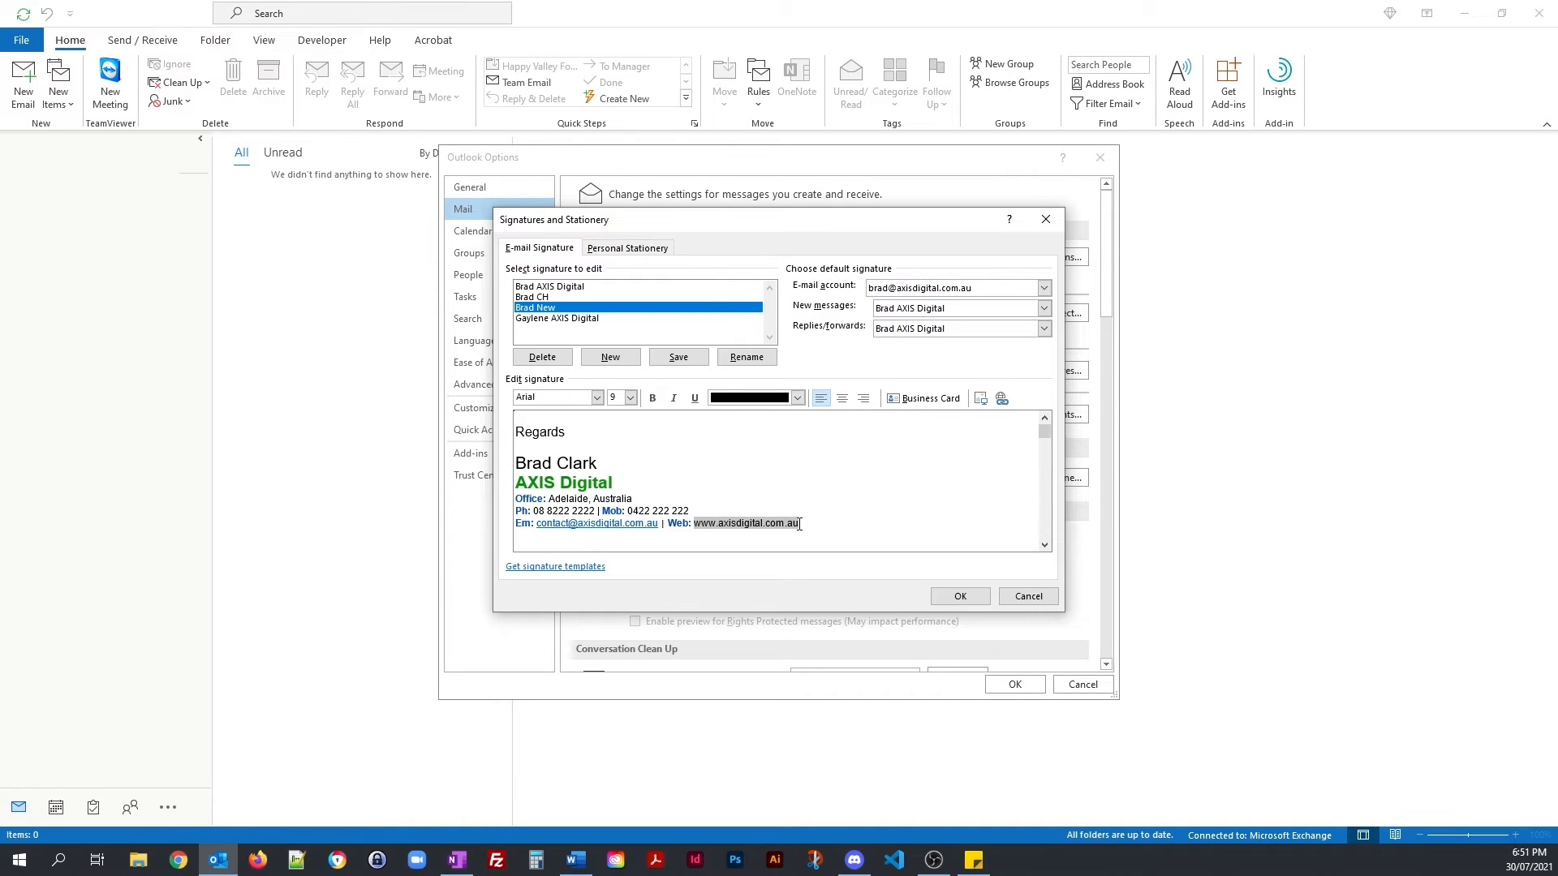
left_click(1002, 399)
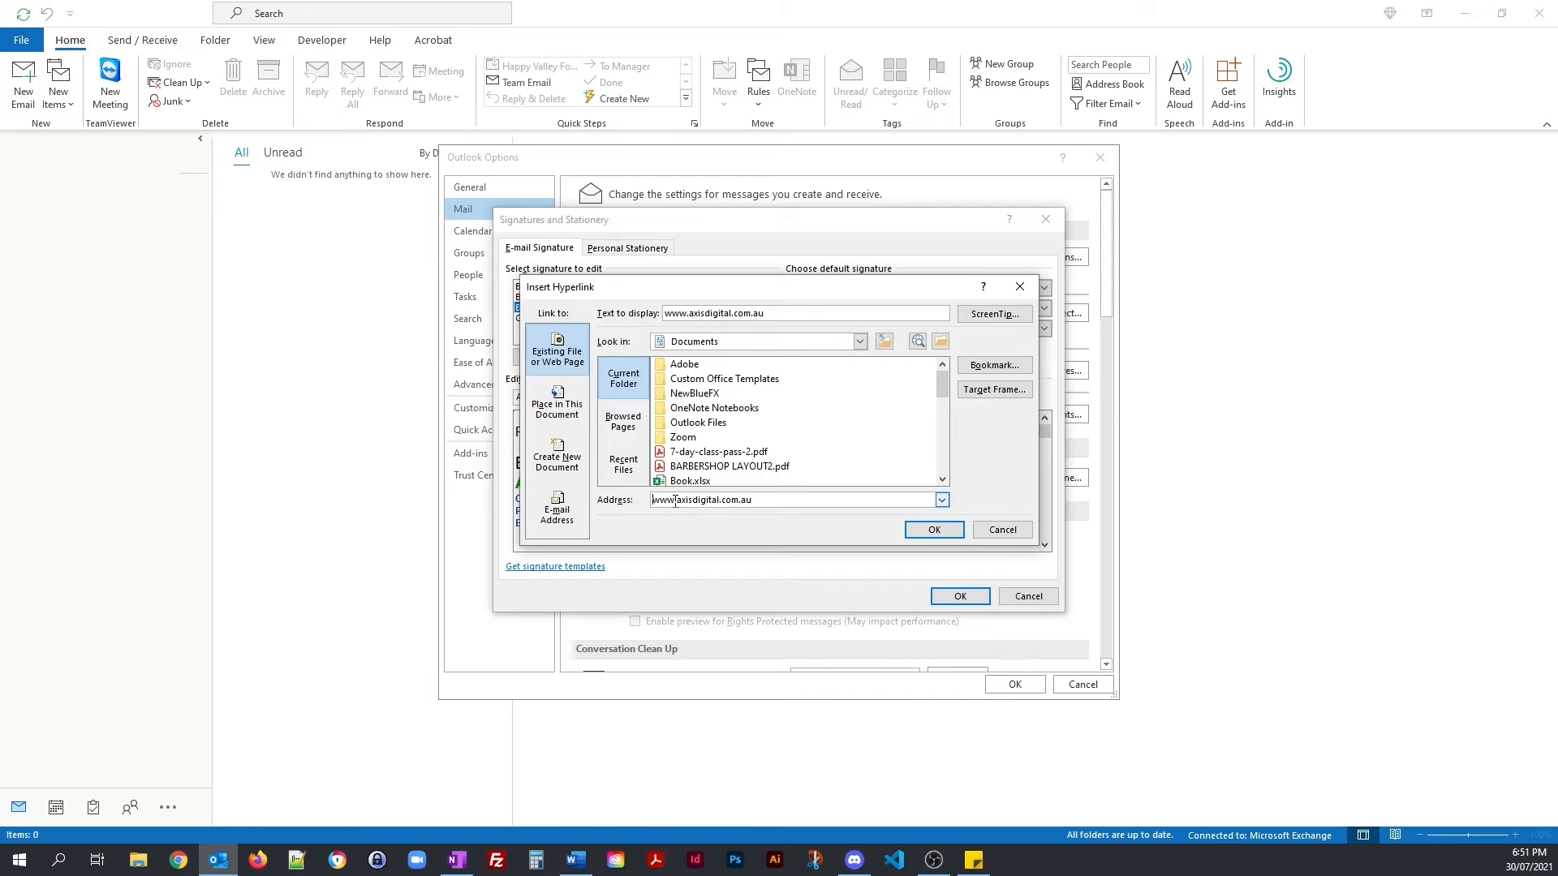
left_click_drag(675, 500, 654, 501)
type("https://")
key("Delete")
left_click(933, 531)
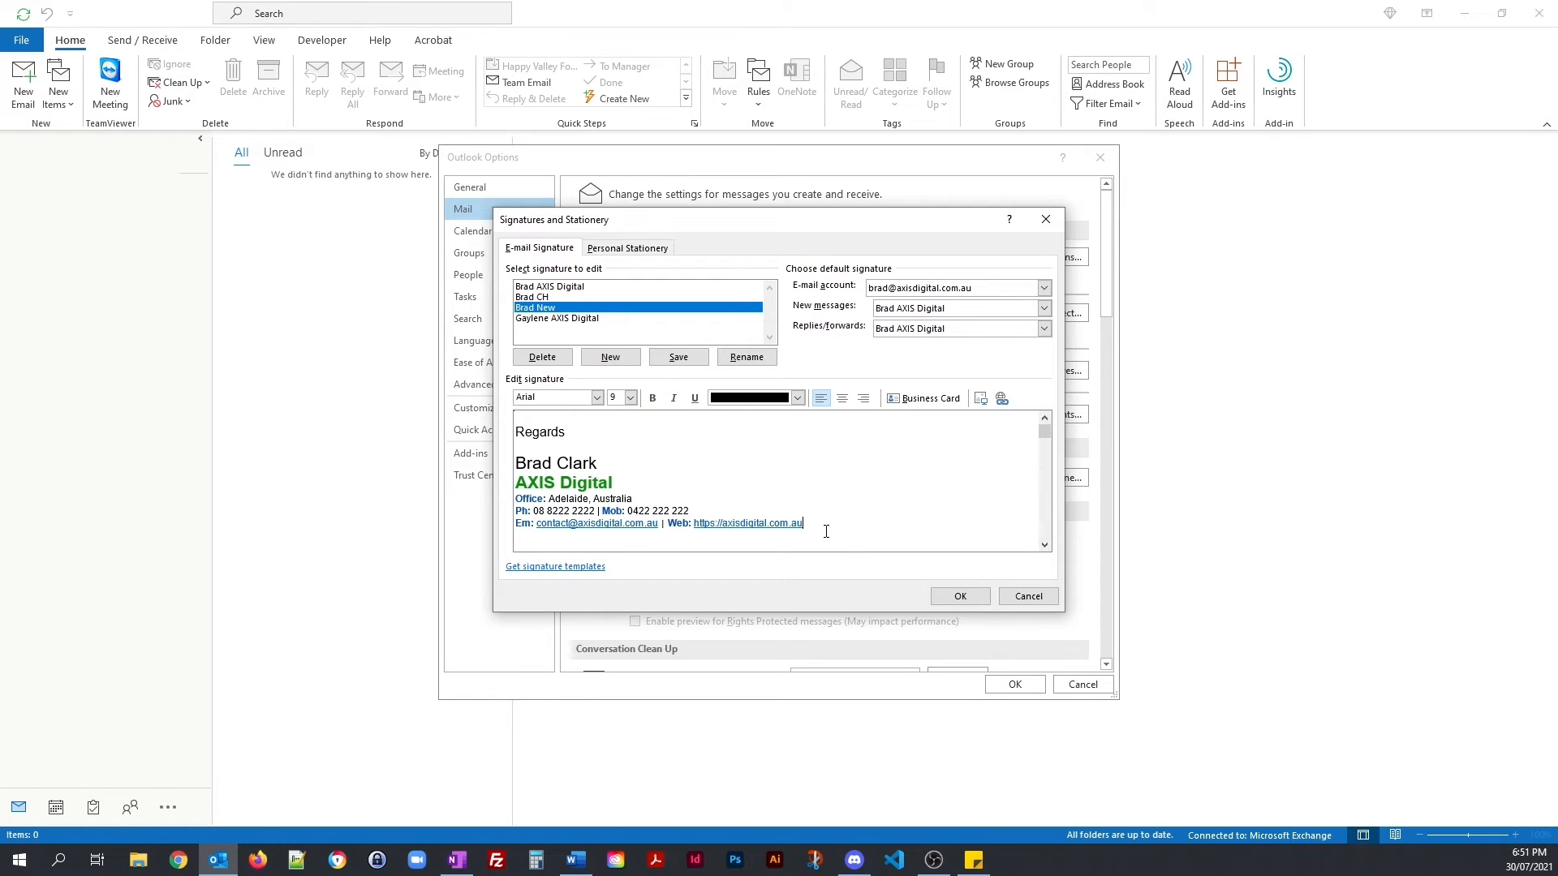
left_click_drag(817, 526, 694, 524)
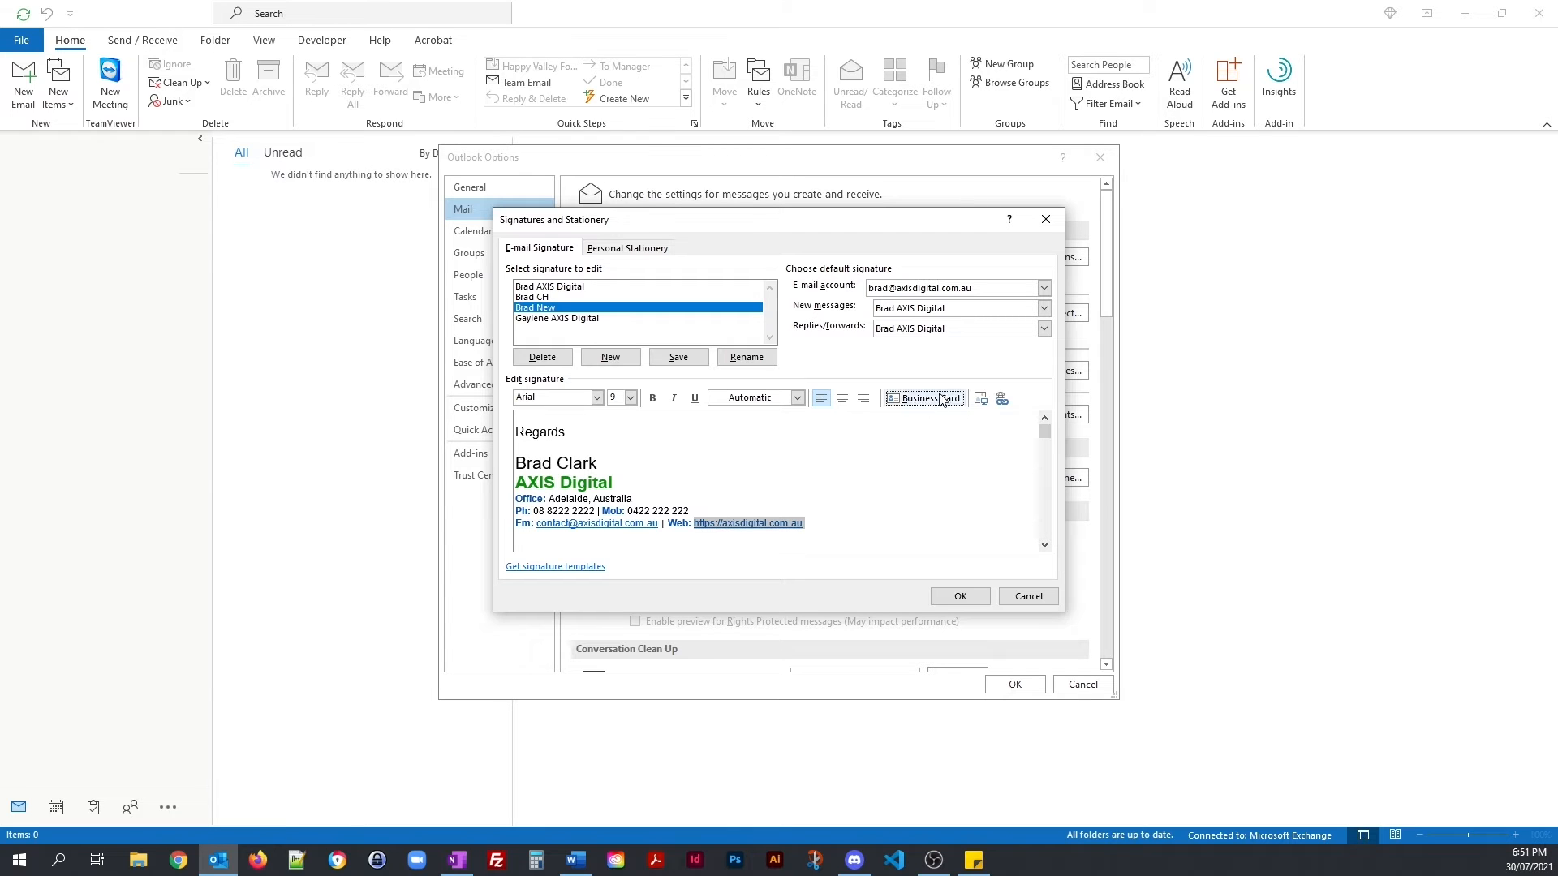
left_click(999, 401)
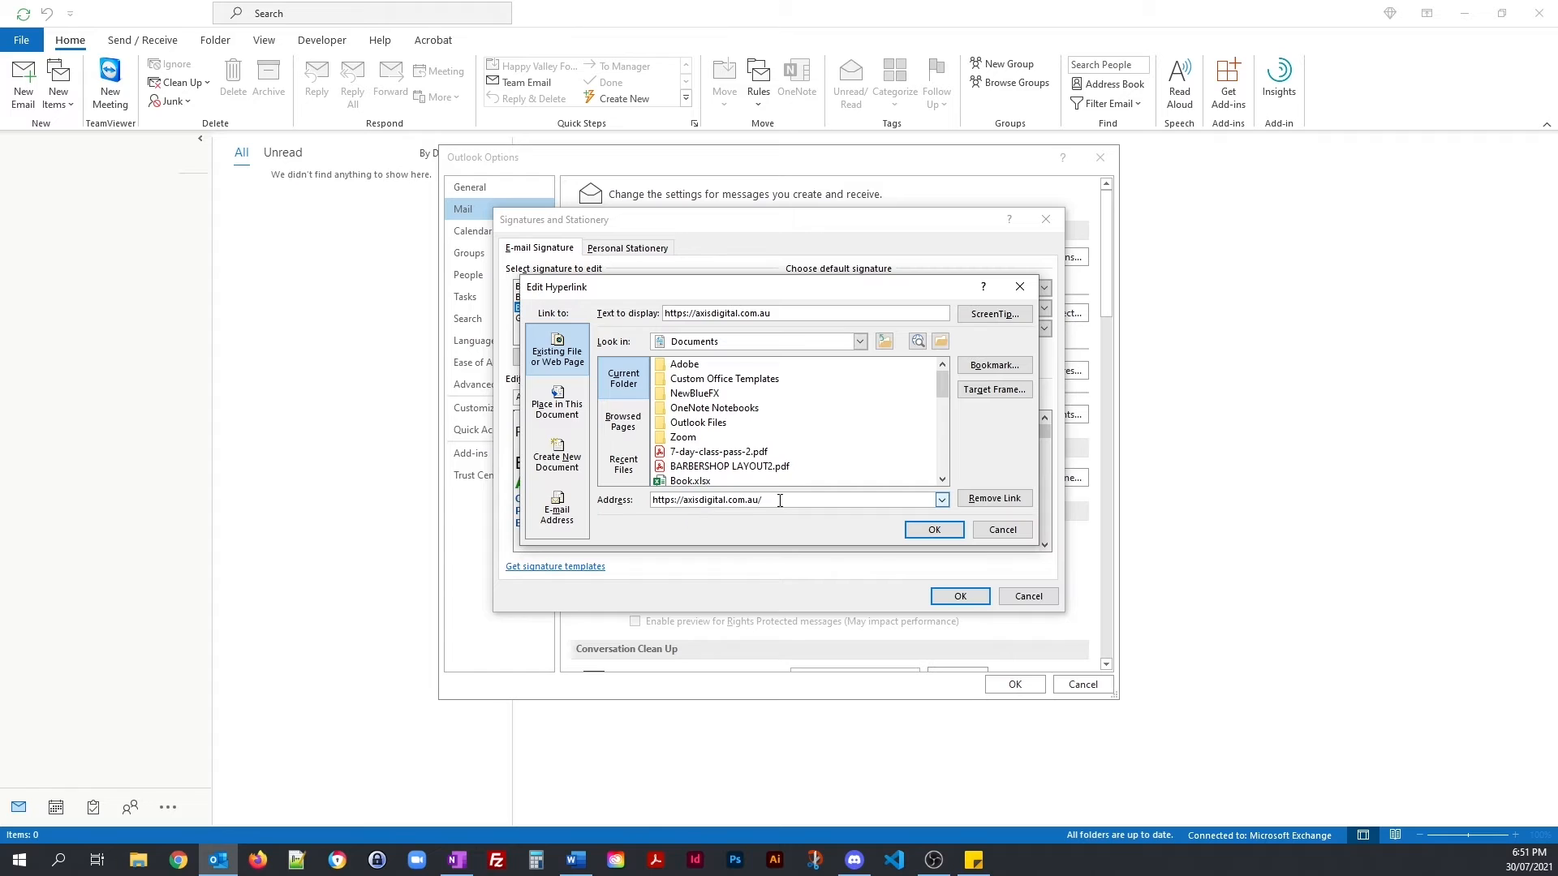
double_click(699, 313)
left_click_drag(699, 313, 661, 316)
left_click(666, 313)
left_click_drag(683, 313, 696, 314)
type("www.")
left_click(929, 529)
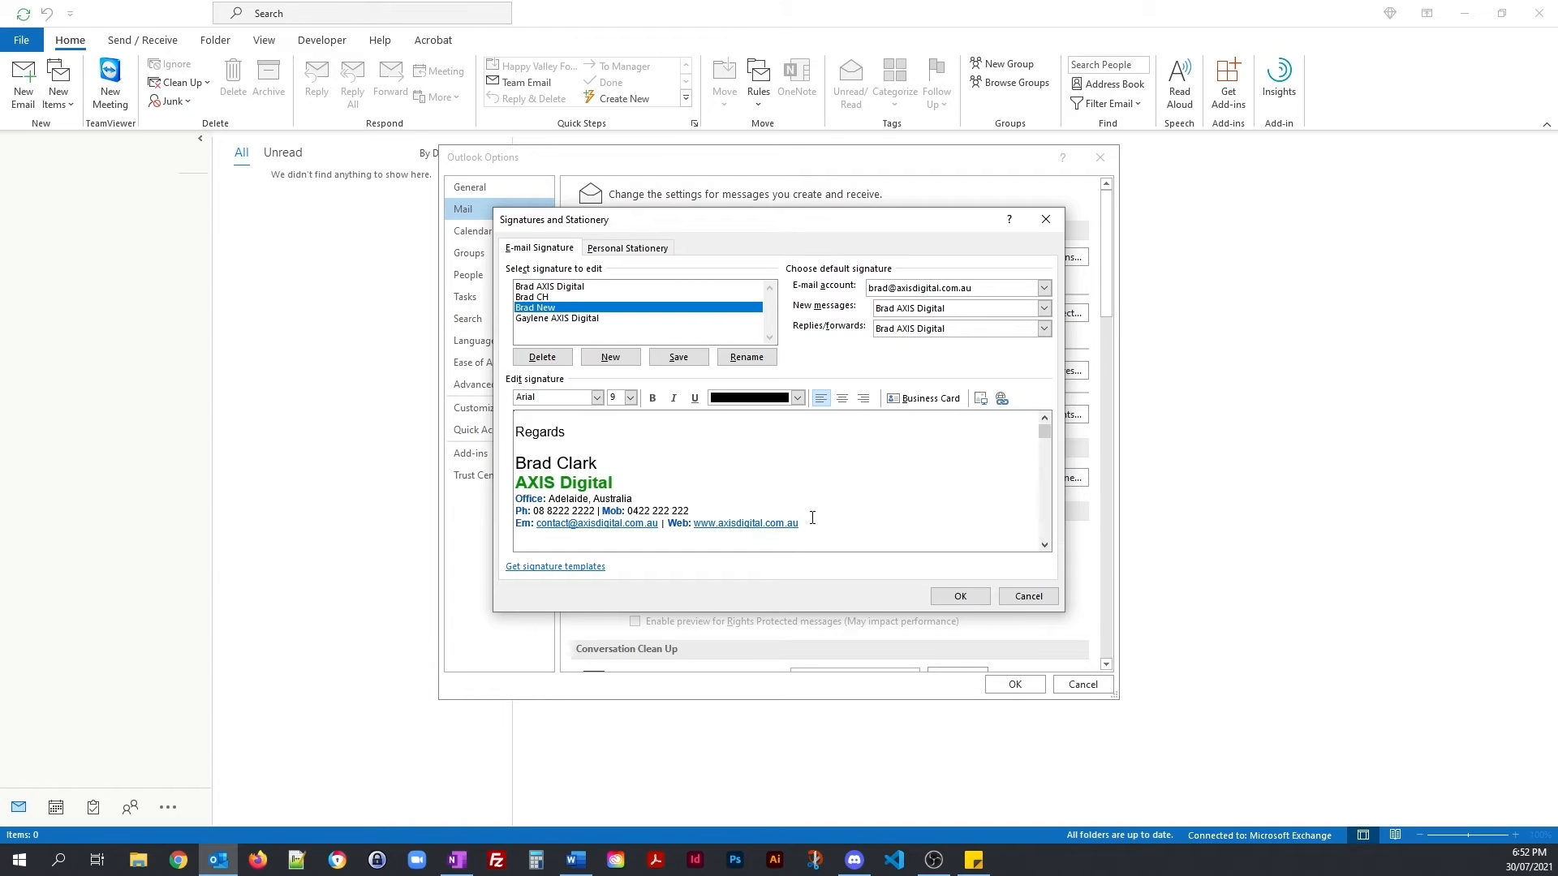
Step: Colour the web link and the e-mail link black
left_click_drag(807, 523, 696, 527)
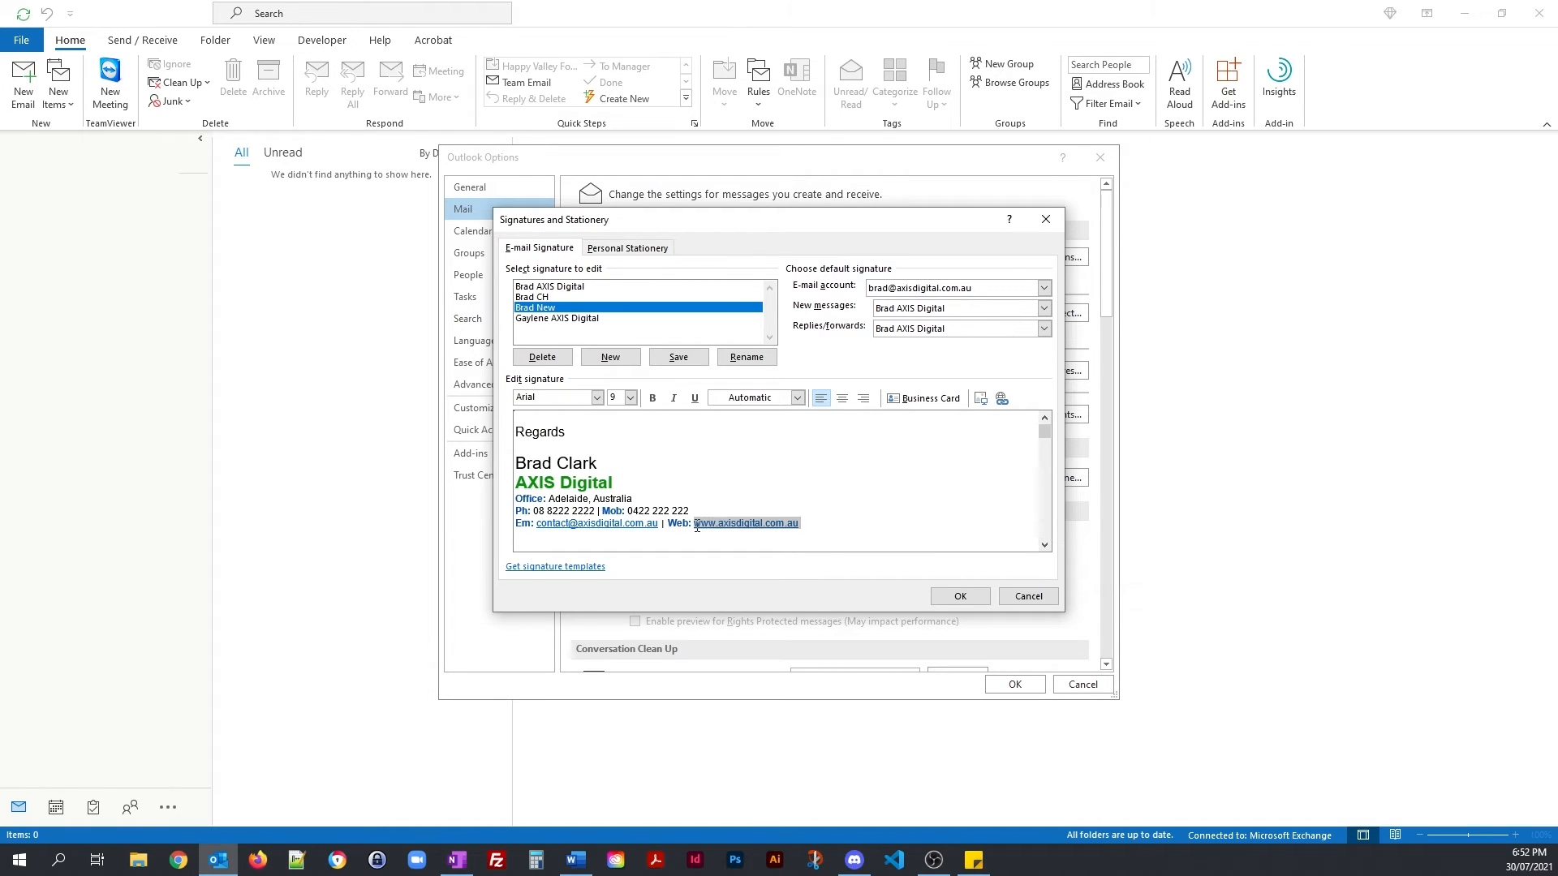
left_click(798, 398)
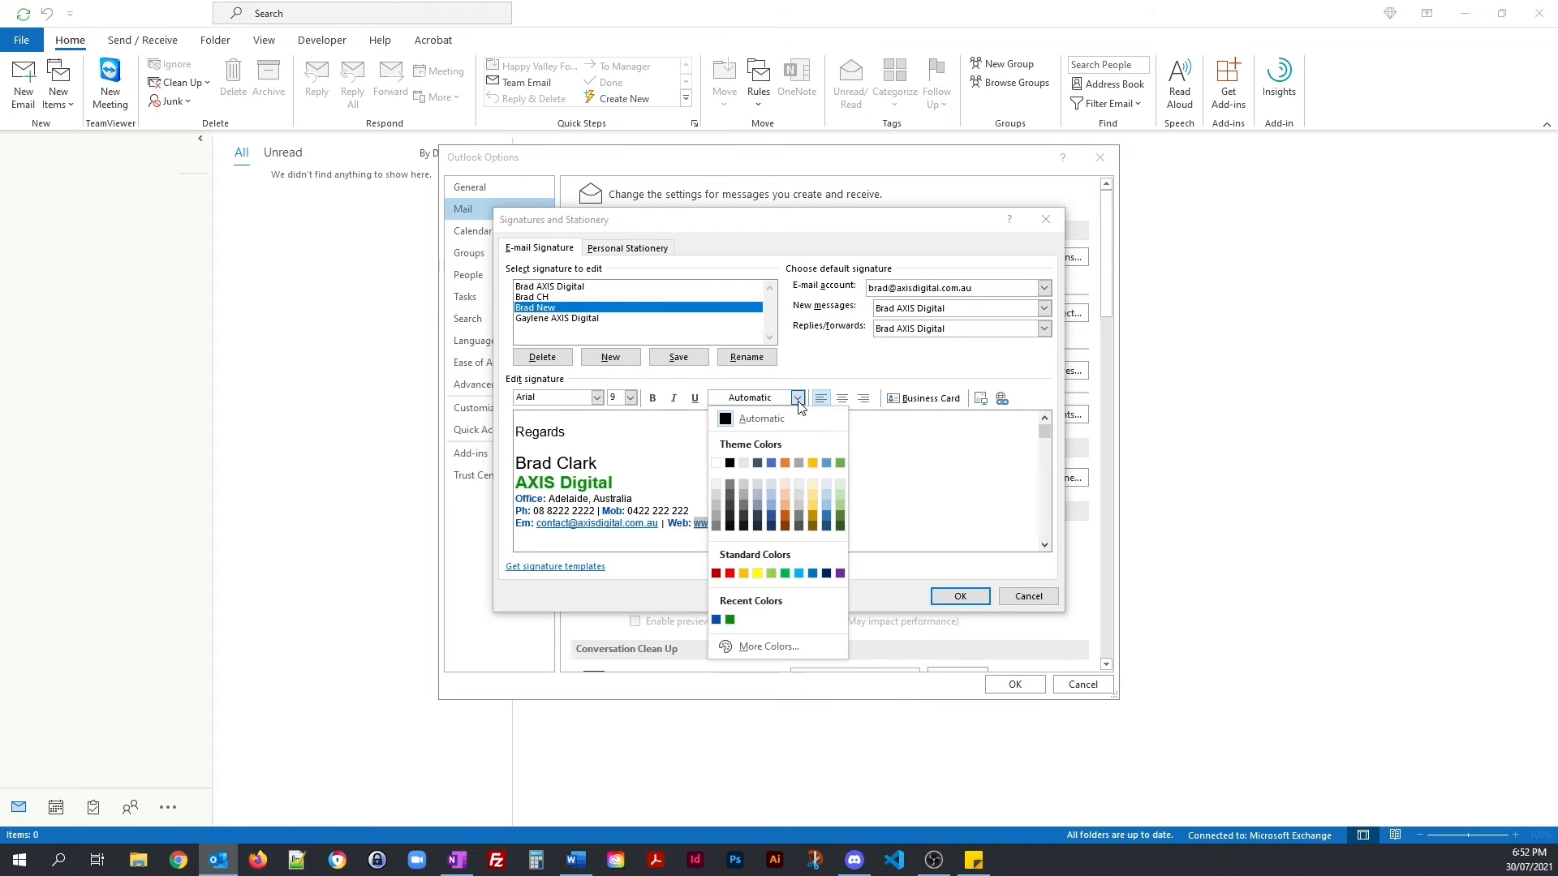
left_click(729, 463)
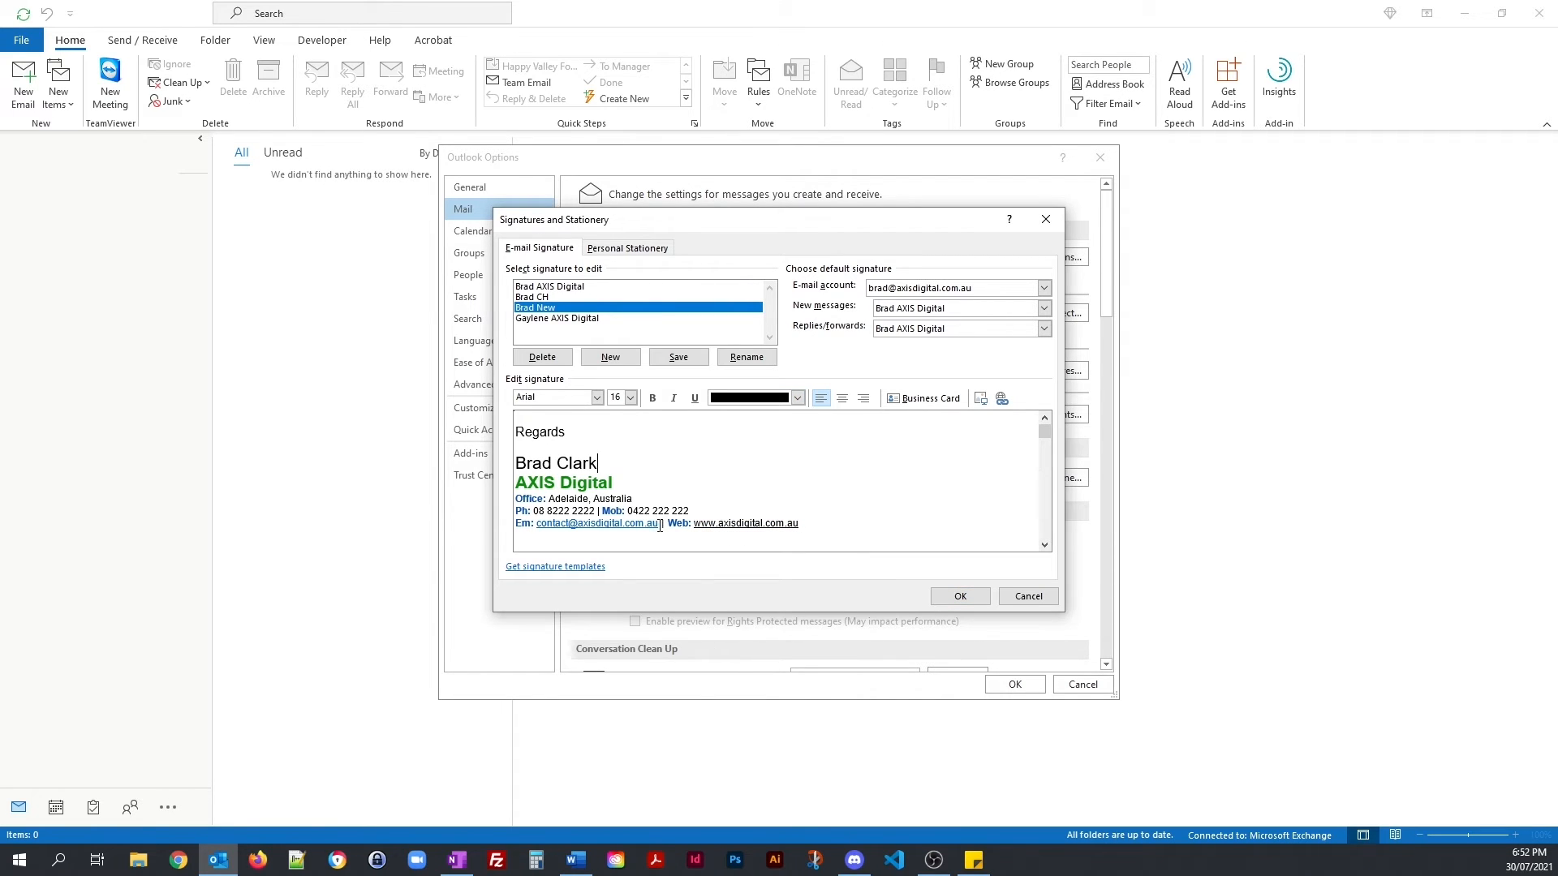
left_click_drag(668, 527, 644, 529)
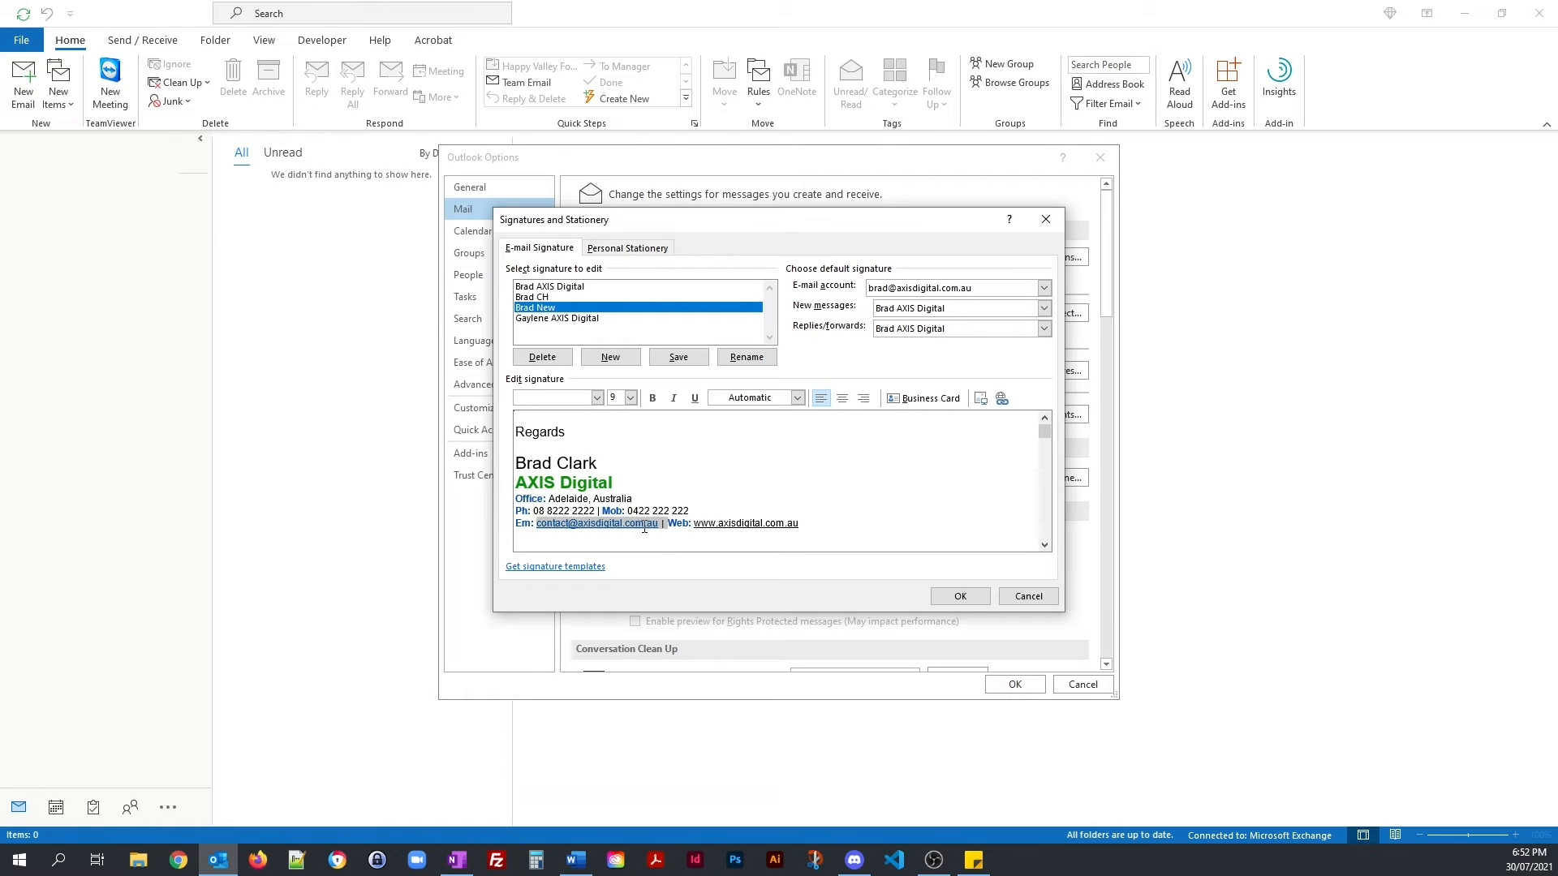
left_click(798, 398)
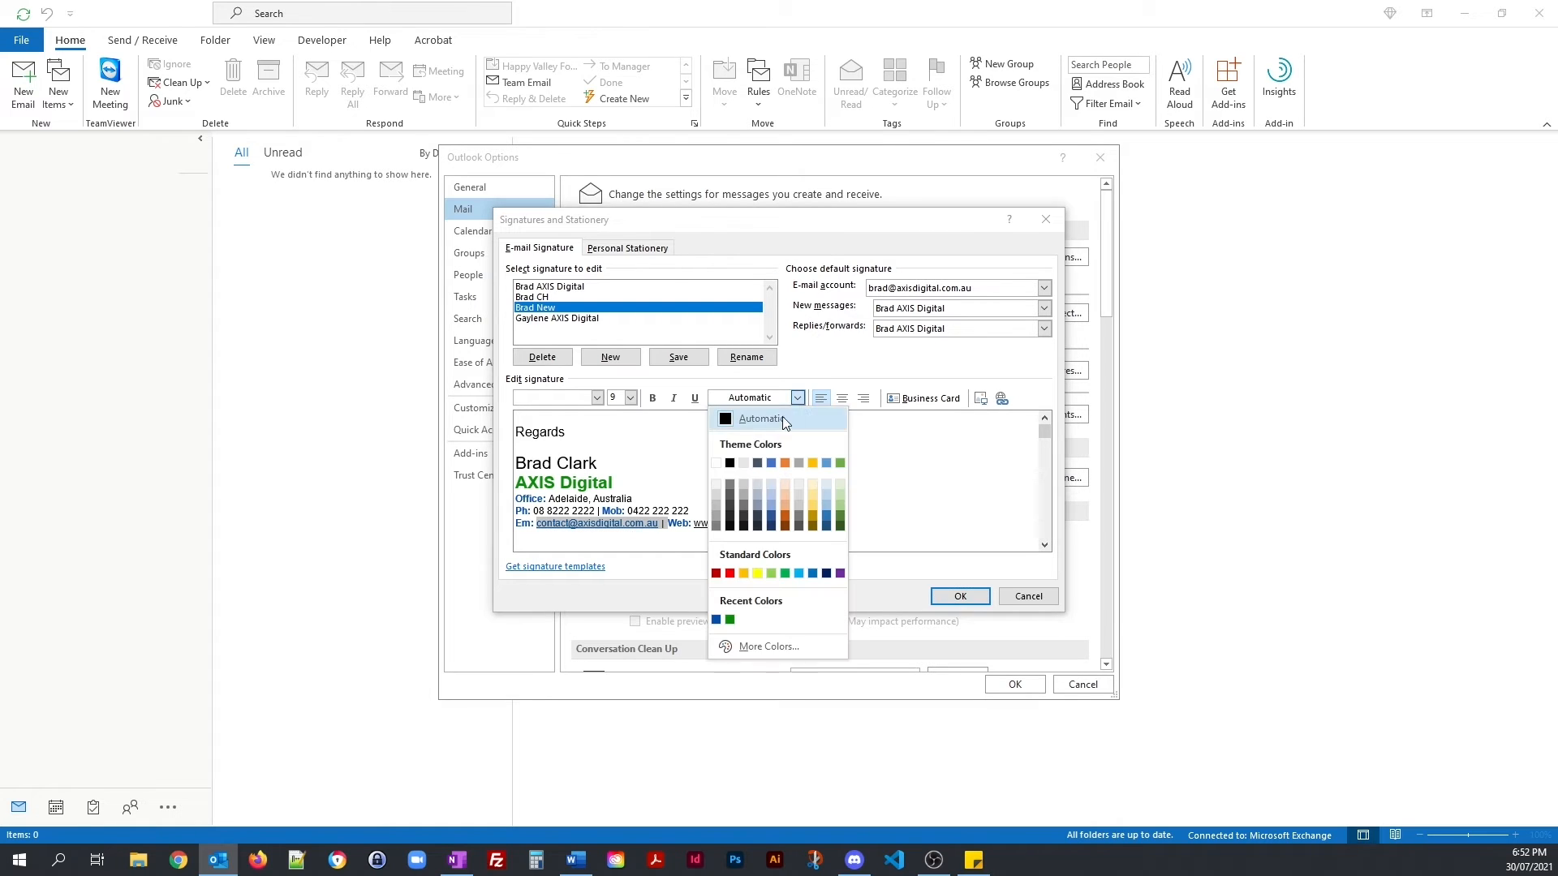
left_click(733, 463)
left_click(889, 474)
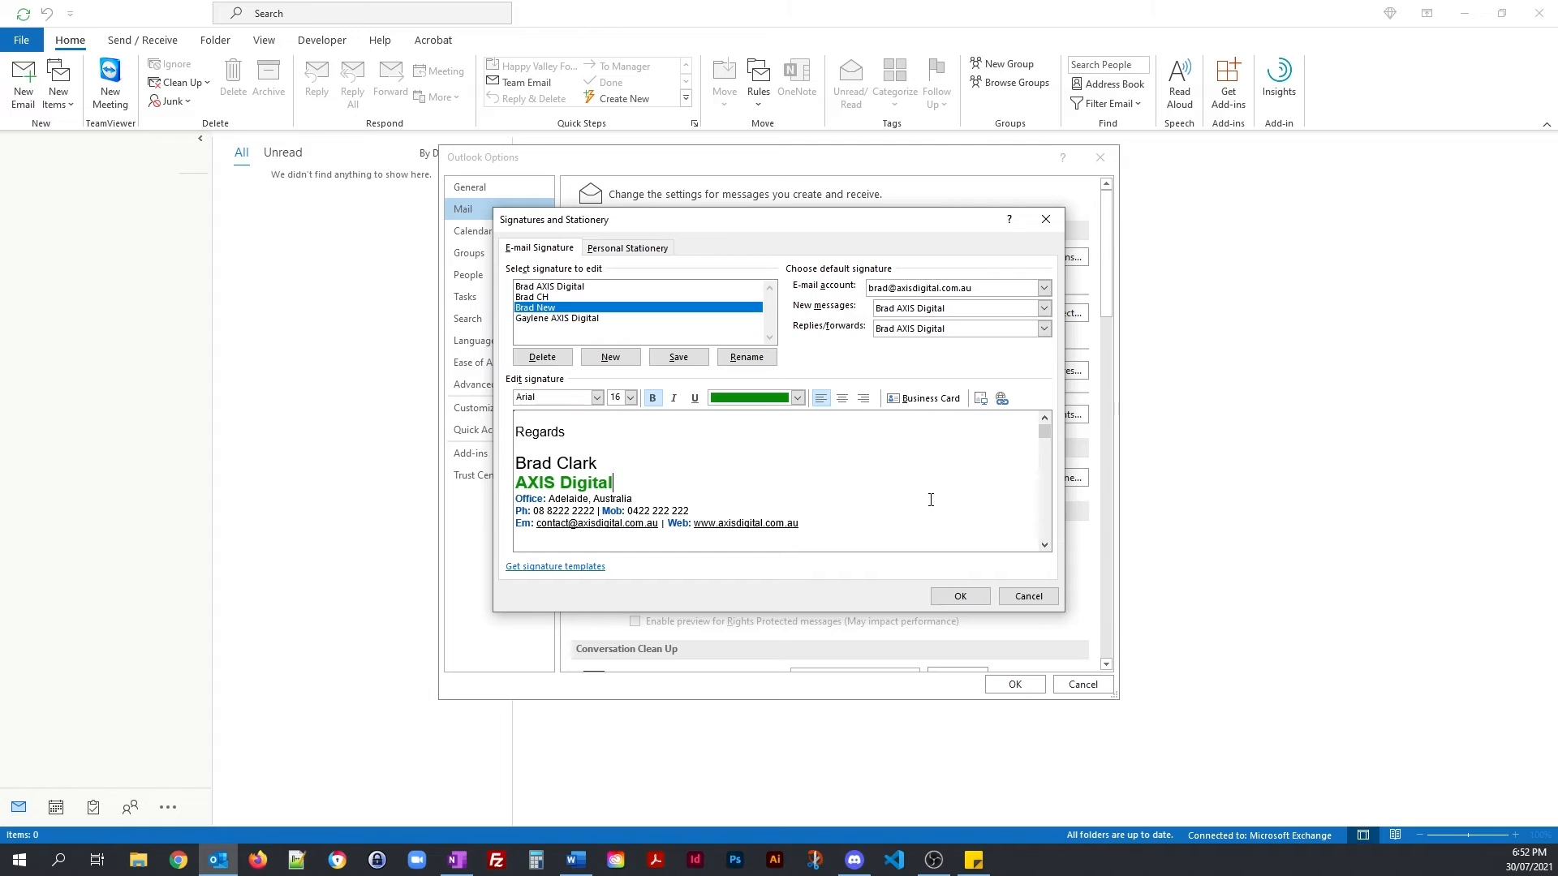
left_click(631, 503)
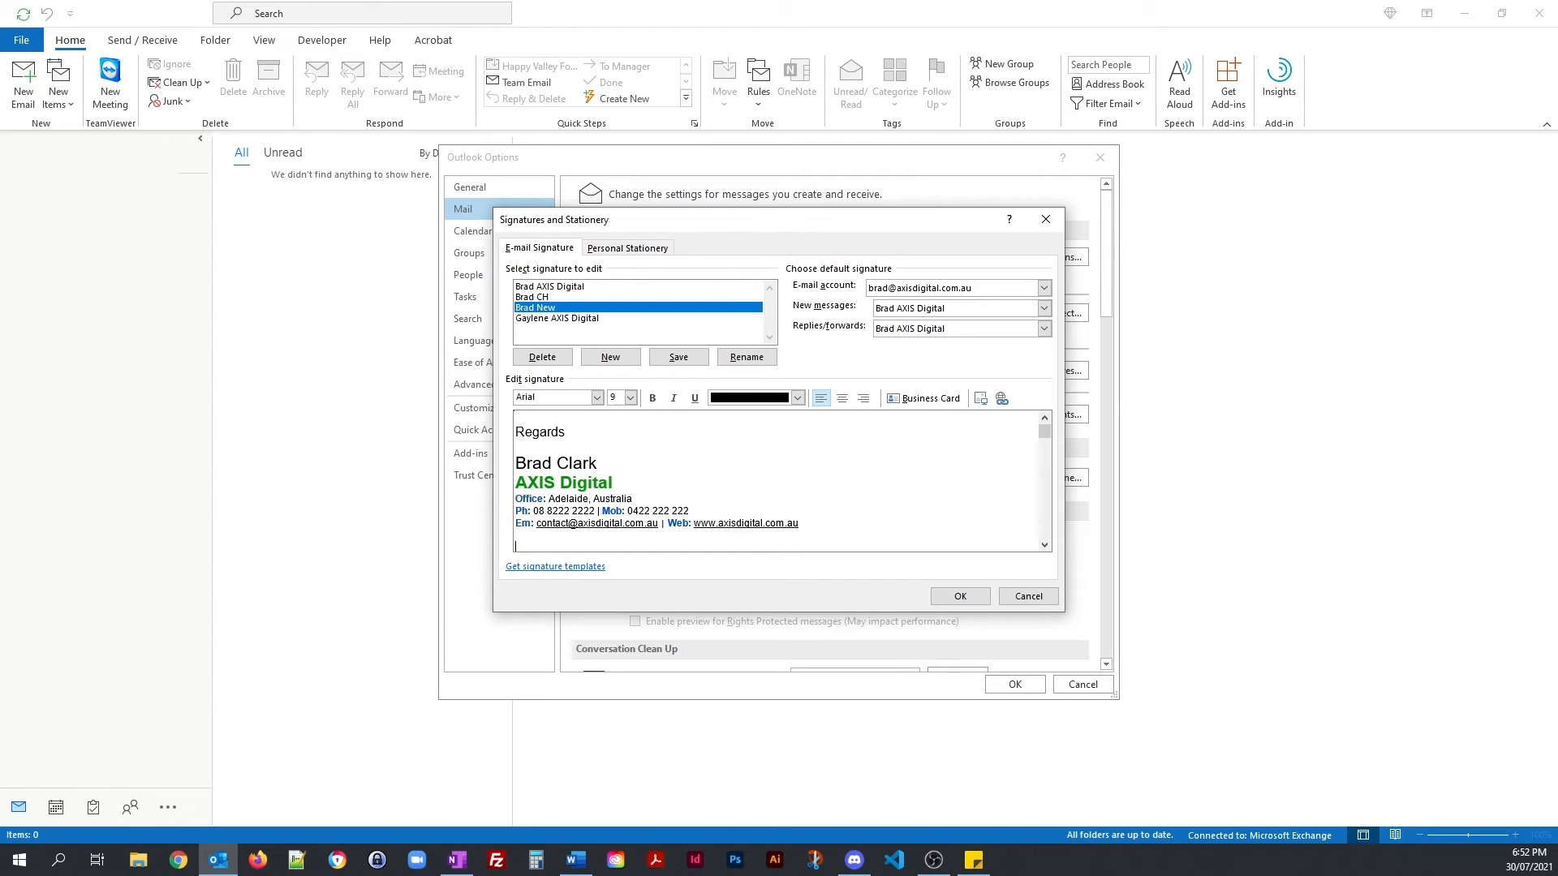
Step: Insert the AXIS logo Picture1.jpg at the end of the signature and resume editing
left_click(981, 398)
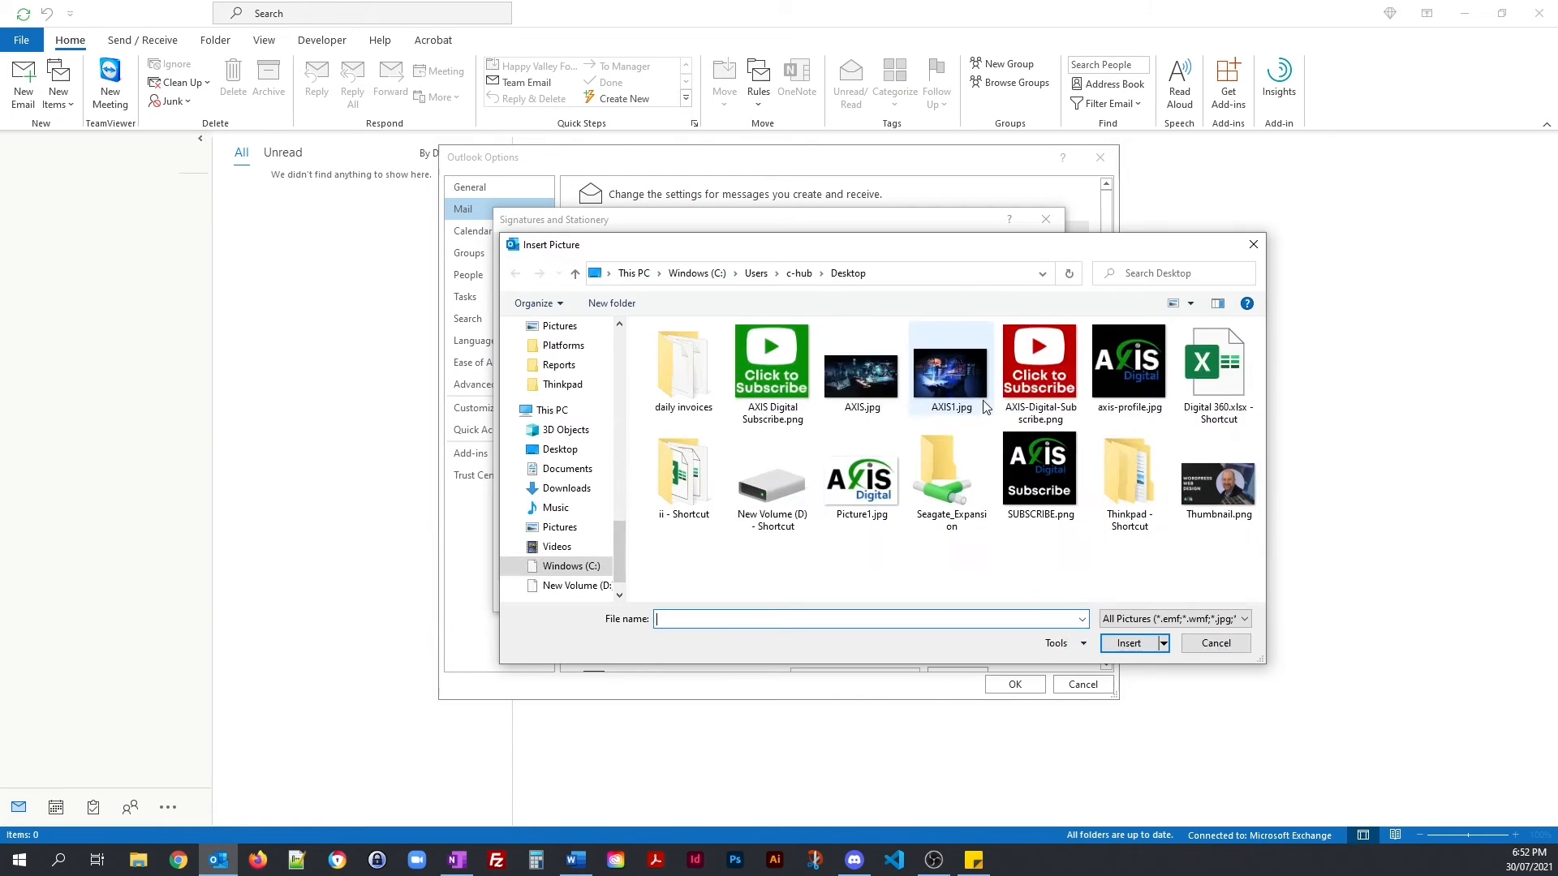
left_click(882, 485)
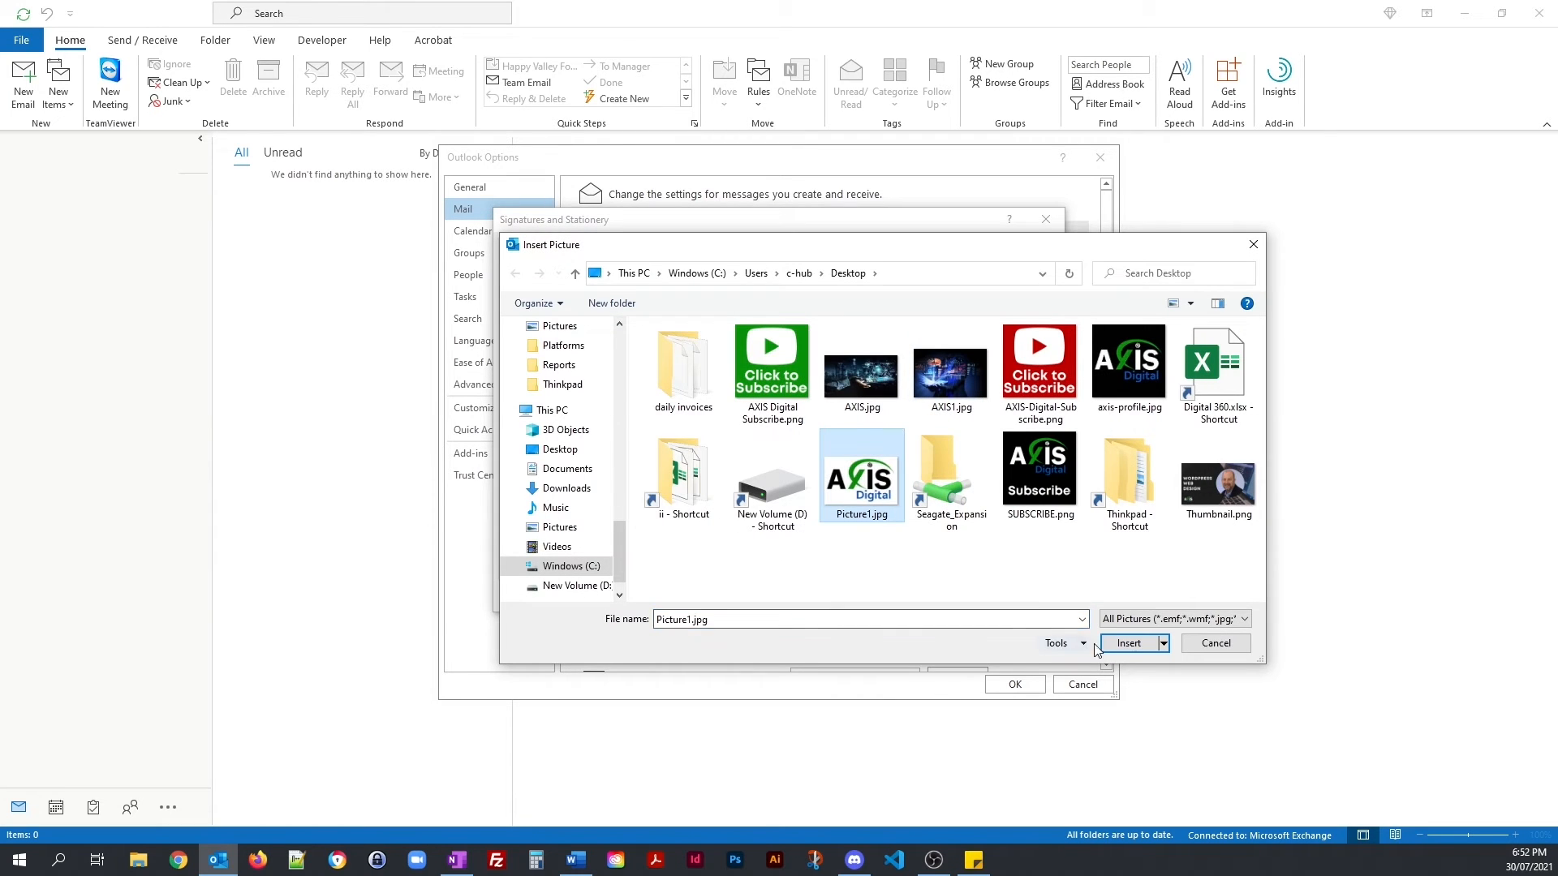
left_click(1131, 643)
left_click(1044, 545)
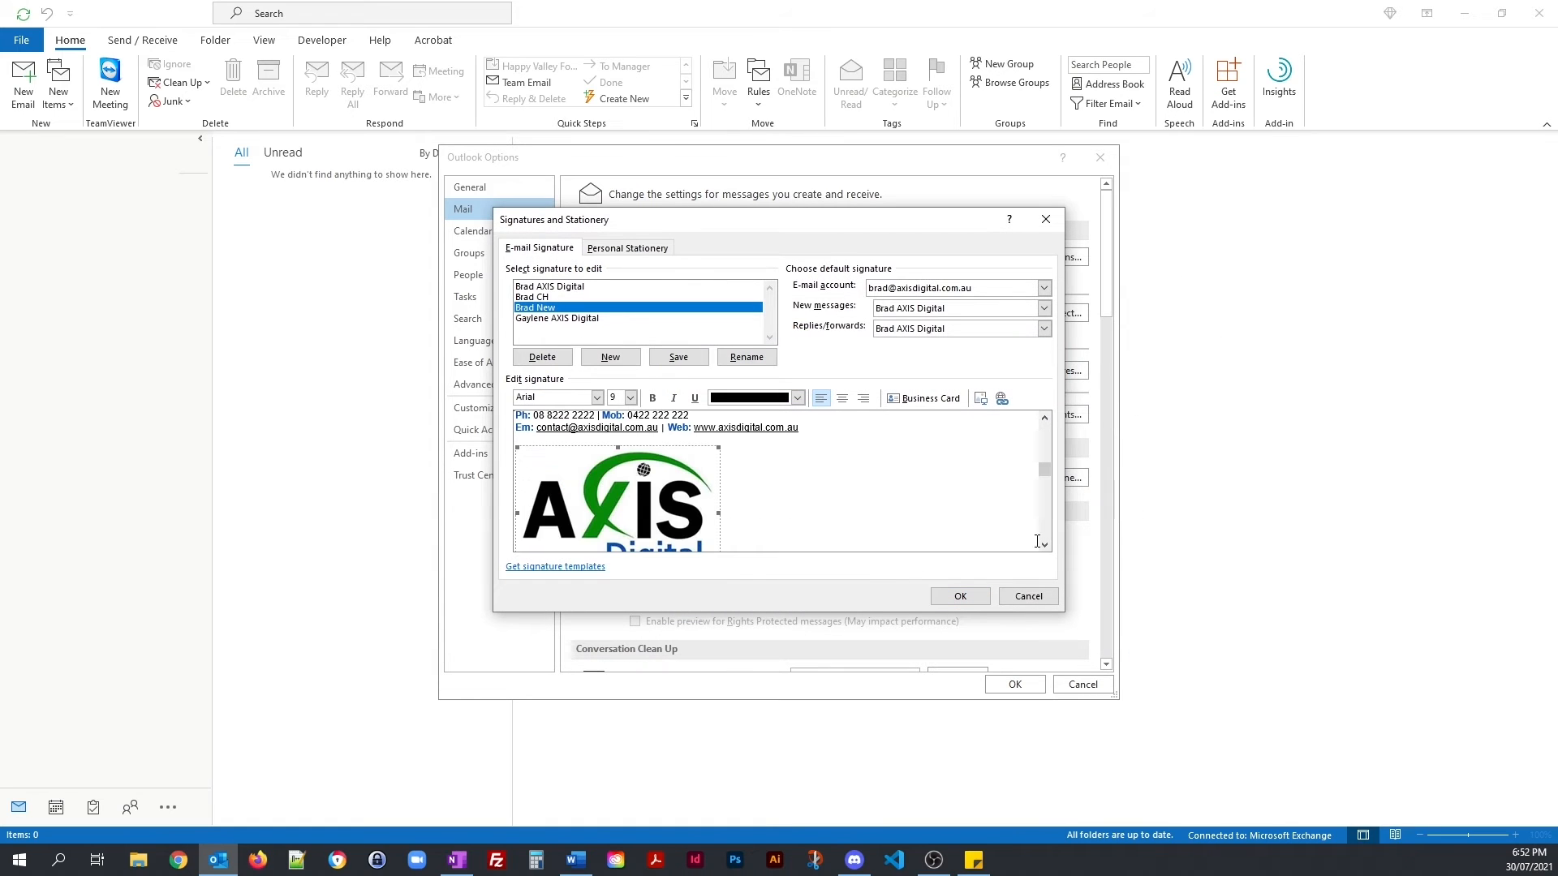
left_click(1044, 546)
left_click(1044, 545)
left_click(1044, 545)
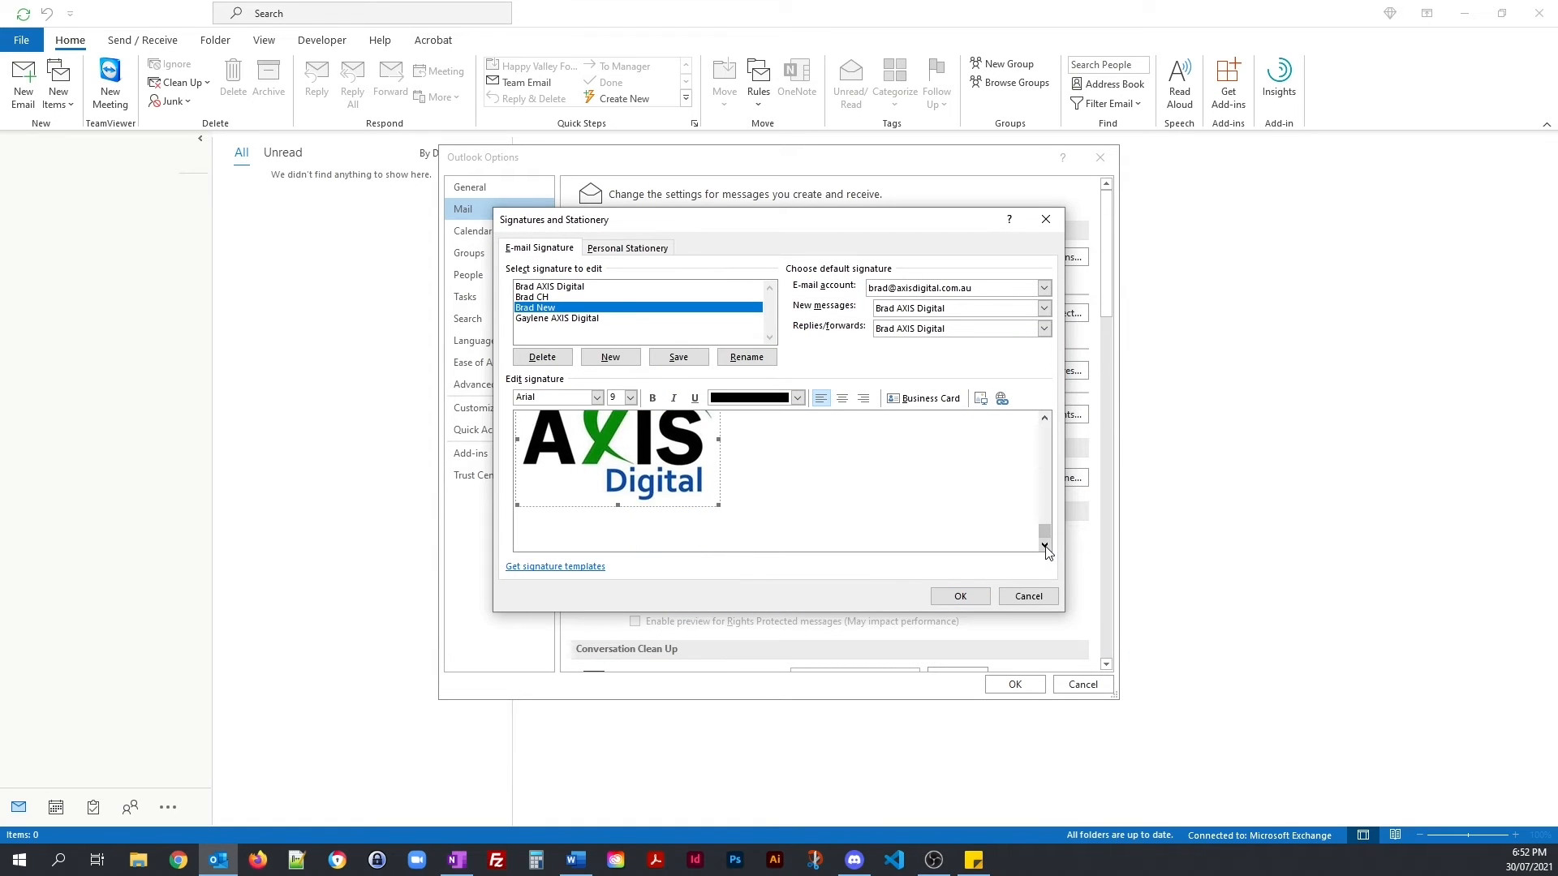
left_click(1044, 546)
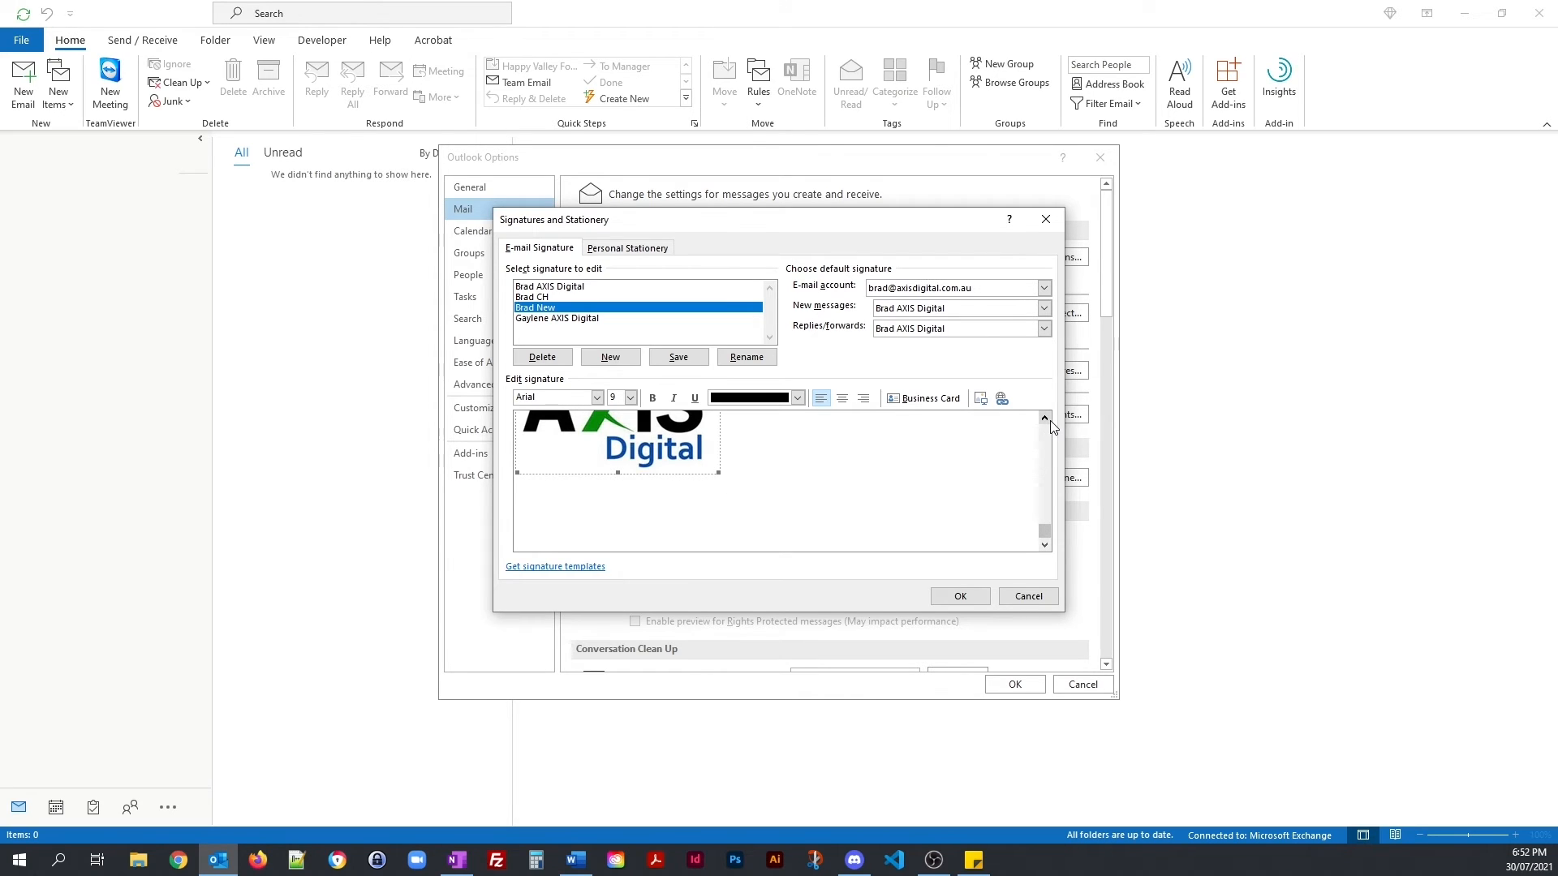
key("alt+Tab")
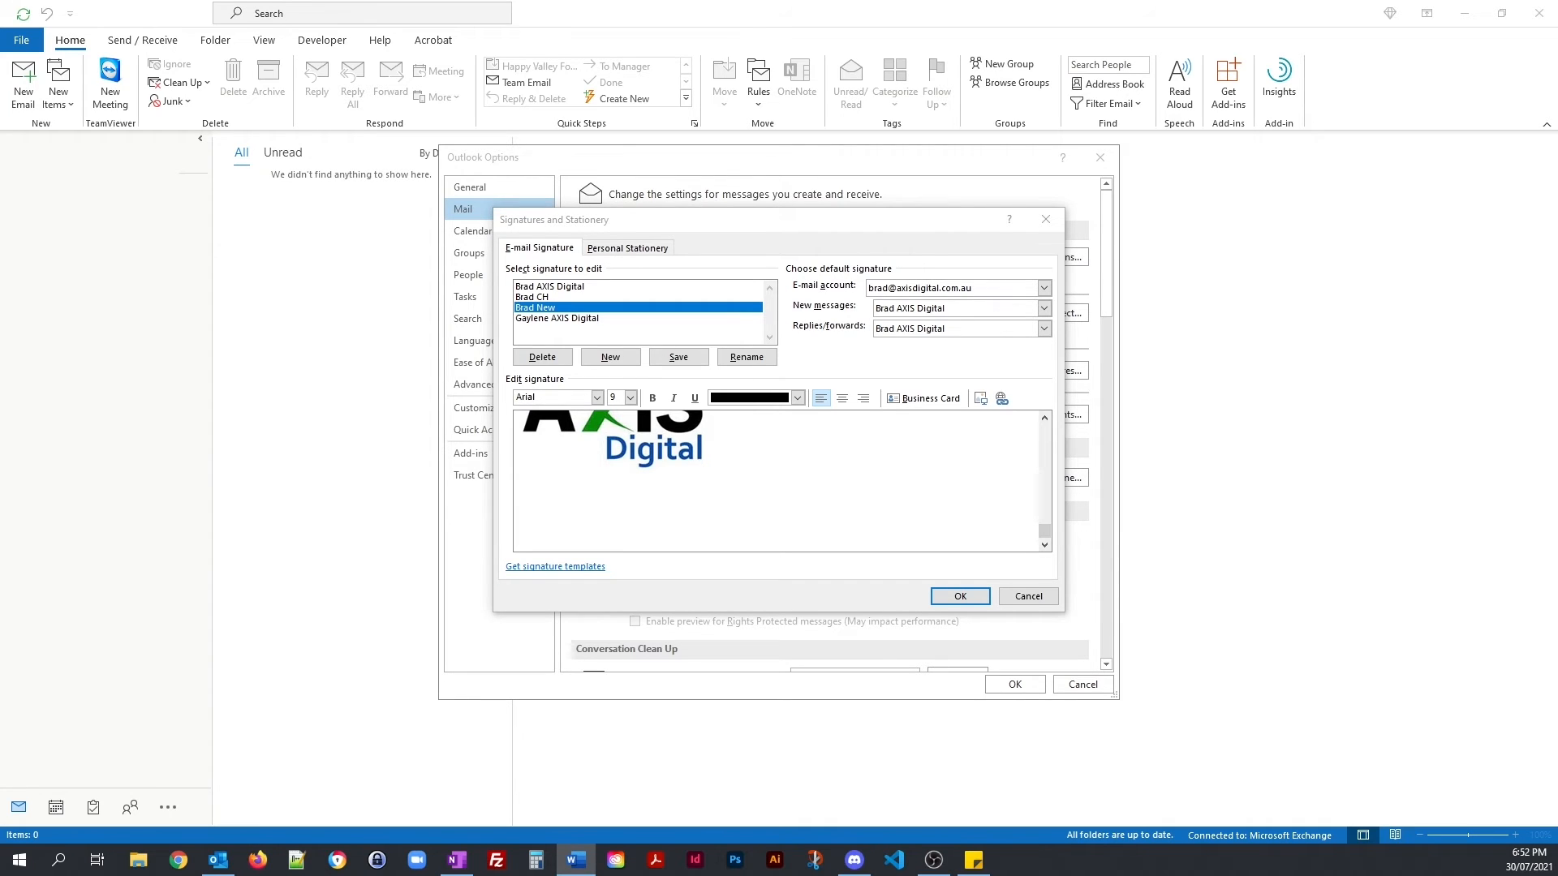
left_click(592, 502)
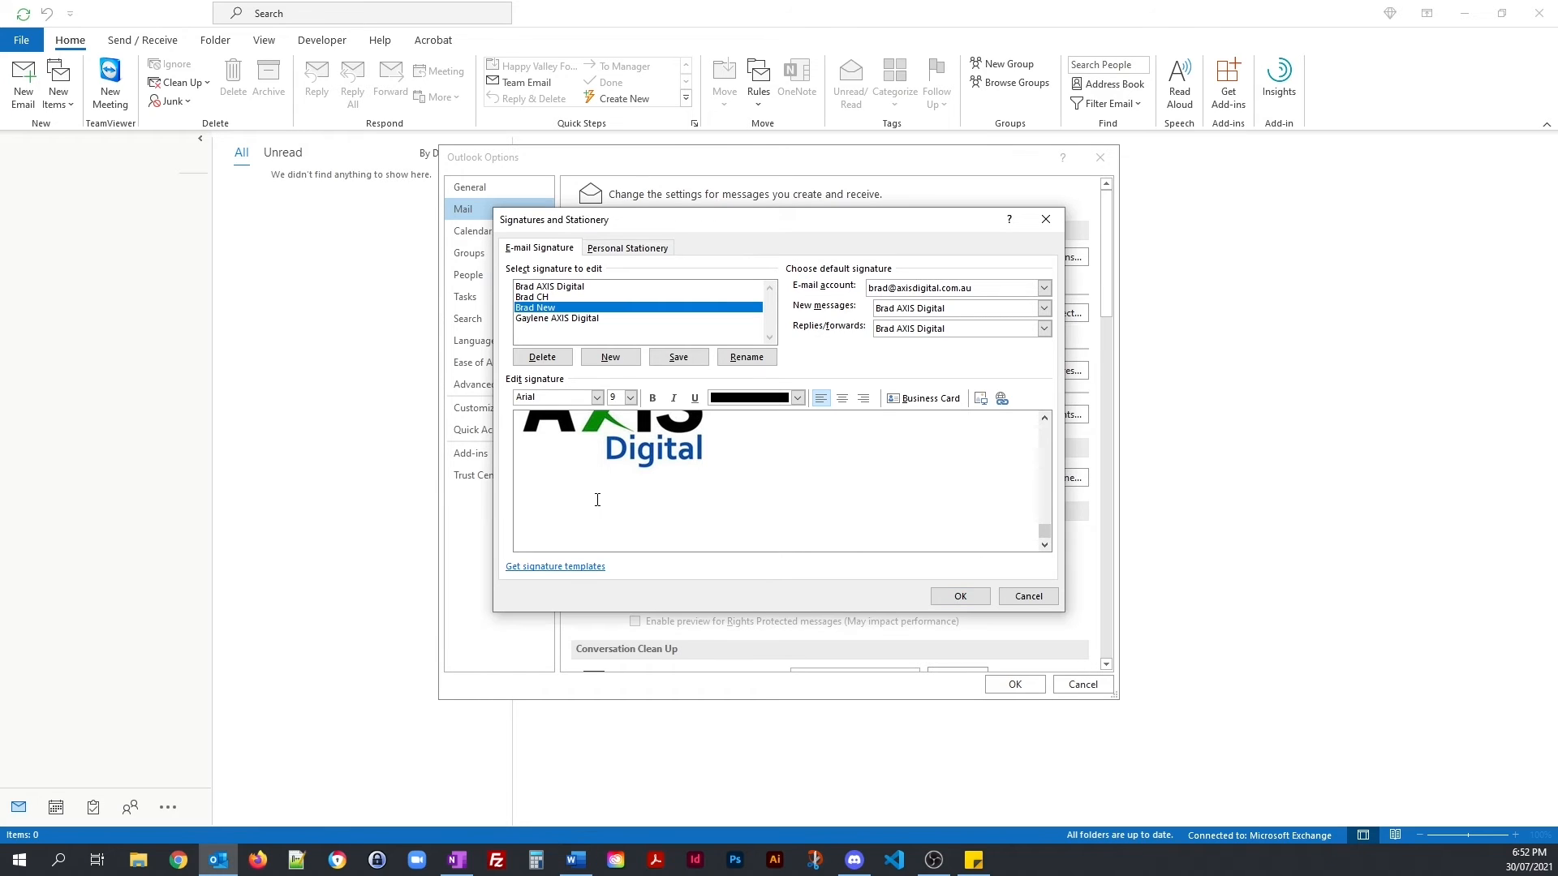
Step: Paste the tagline and intro paragraph below the logo as plain text
left_click(581, 495)
right_click(574, 487)
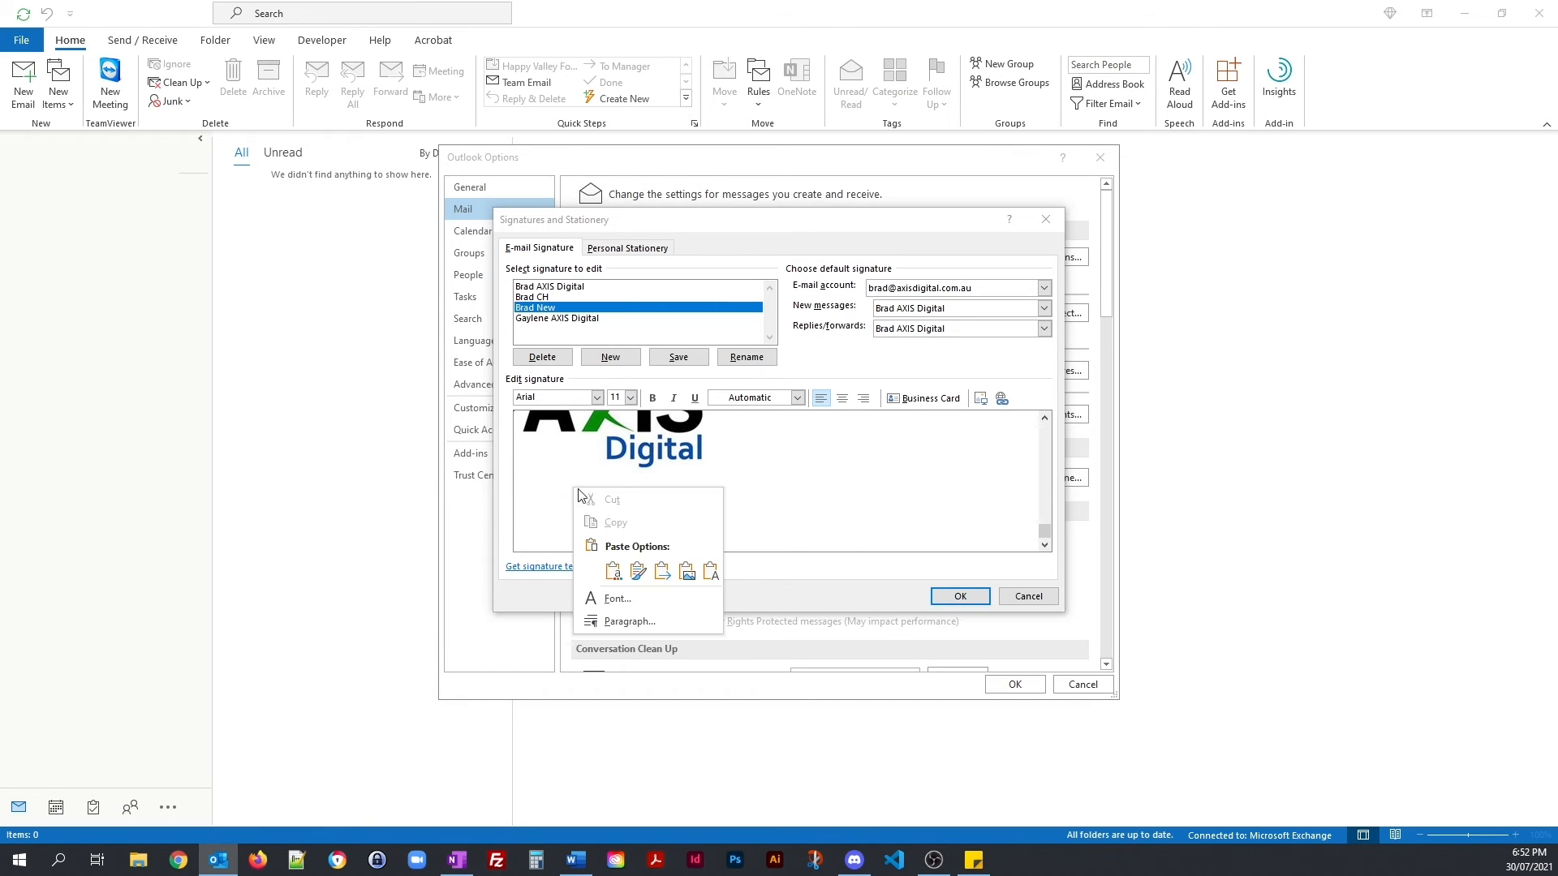
left_click(710, 573)
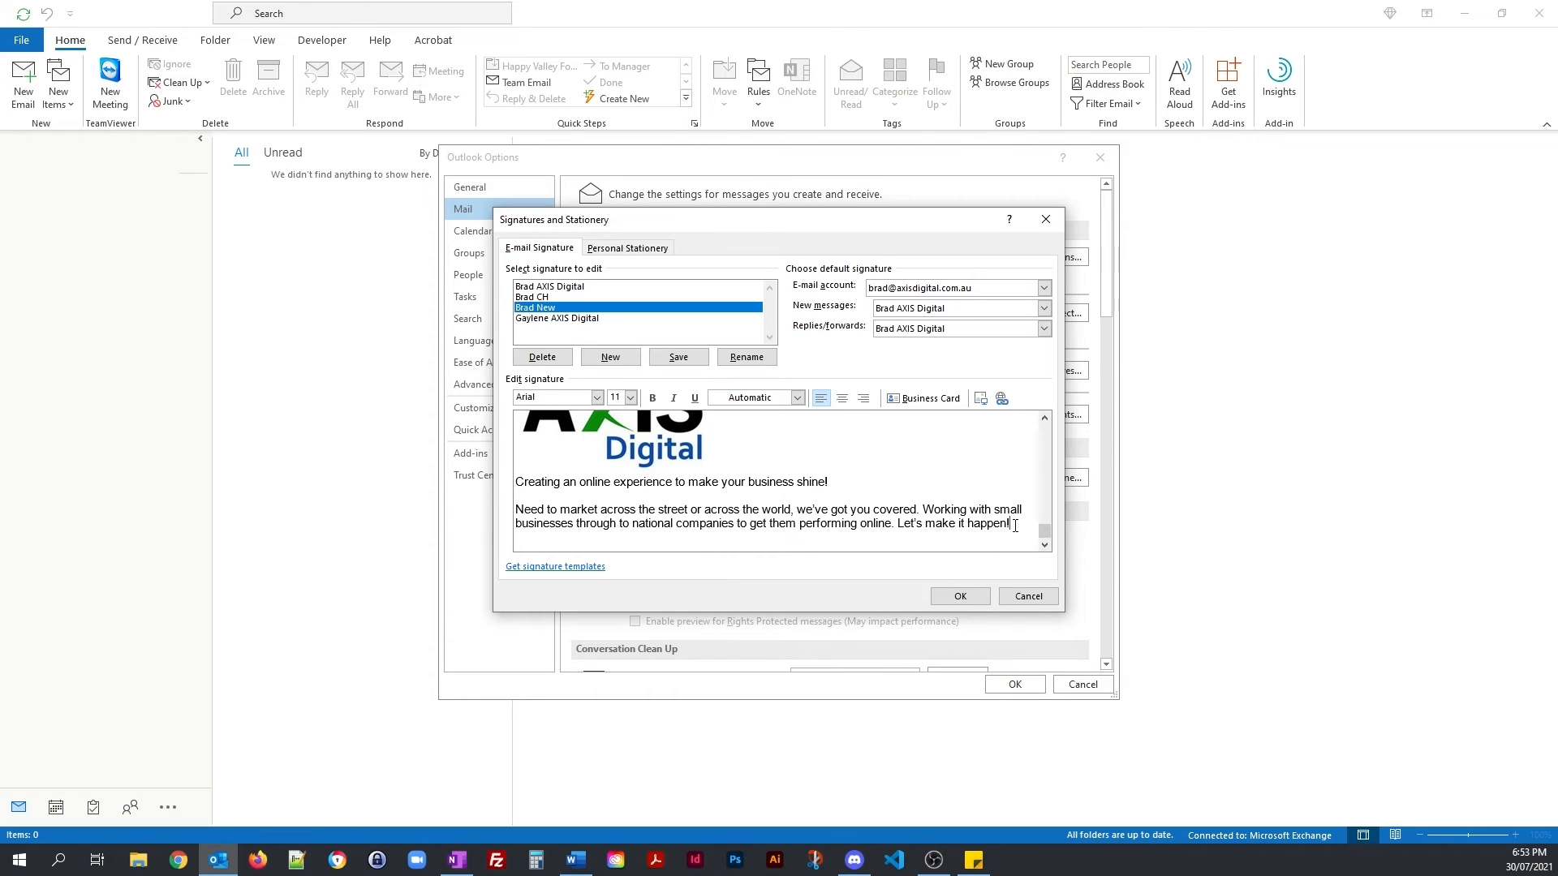
Step: Make the pasted tagline and paragraph bold 10 pt
mouse_move(1014, 526)
left_mouse_down()
mouse_move(519, 496)
mouse_move(523, 481)
left_mouse_up()
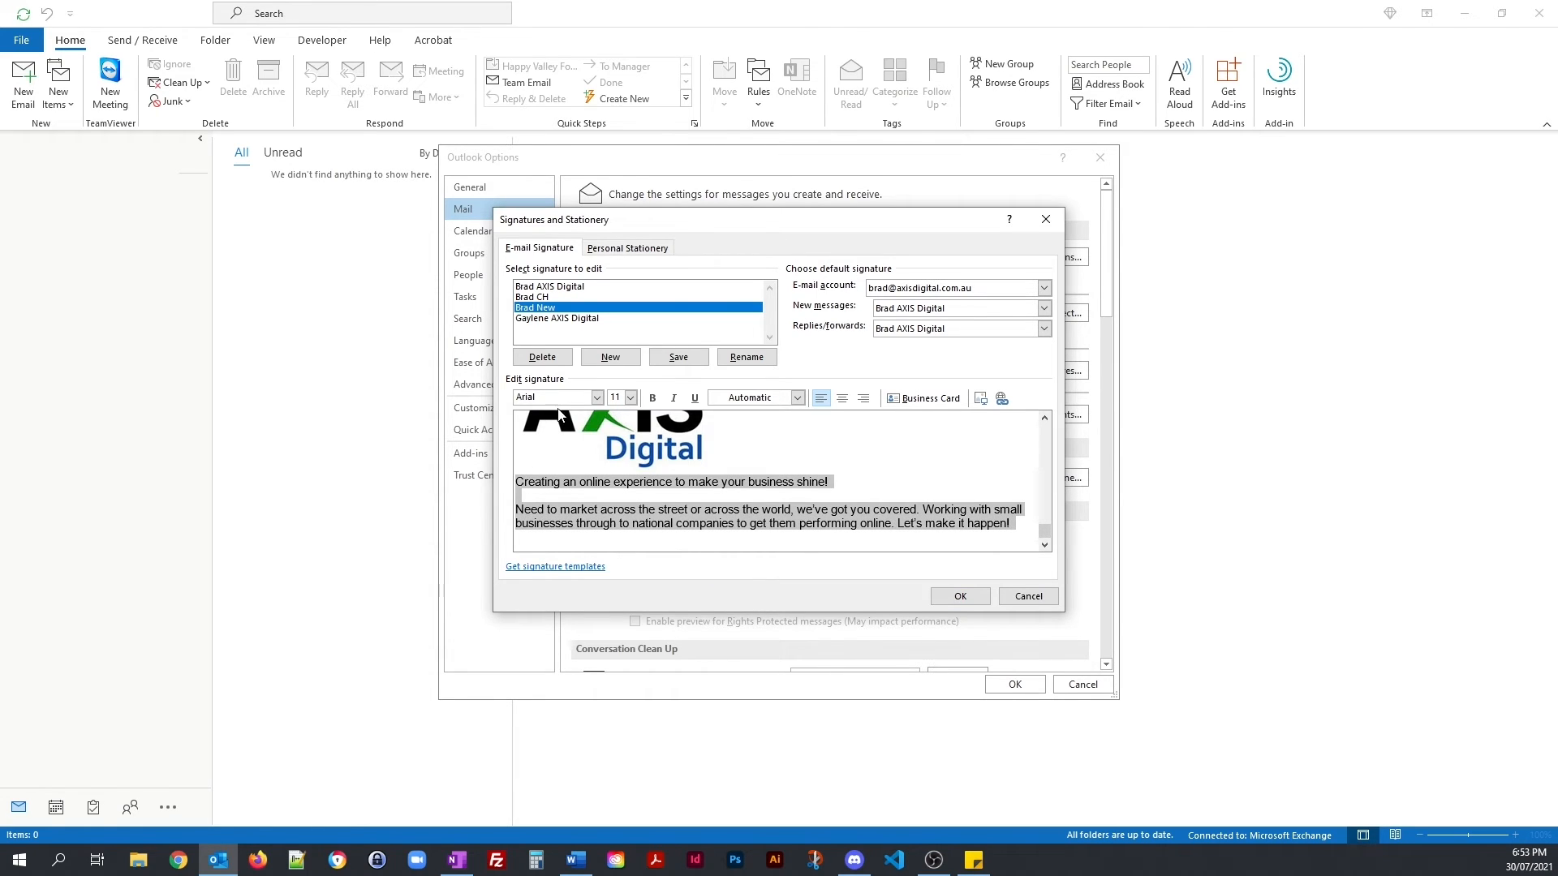
left_click(631, 398)
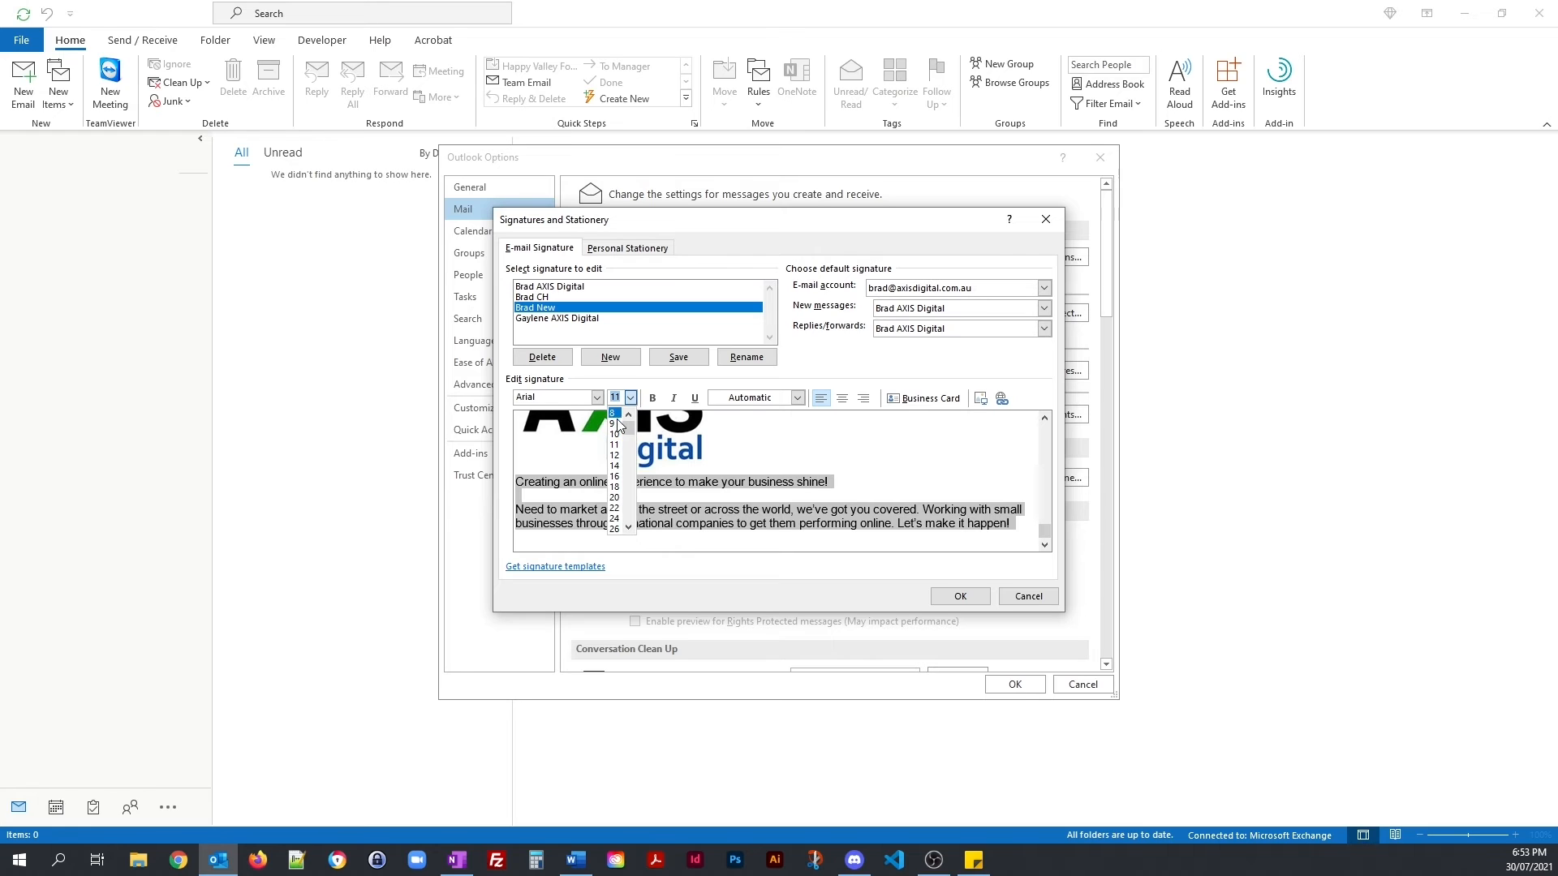
left_click(615, 434)
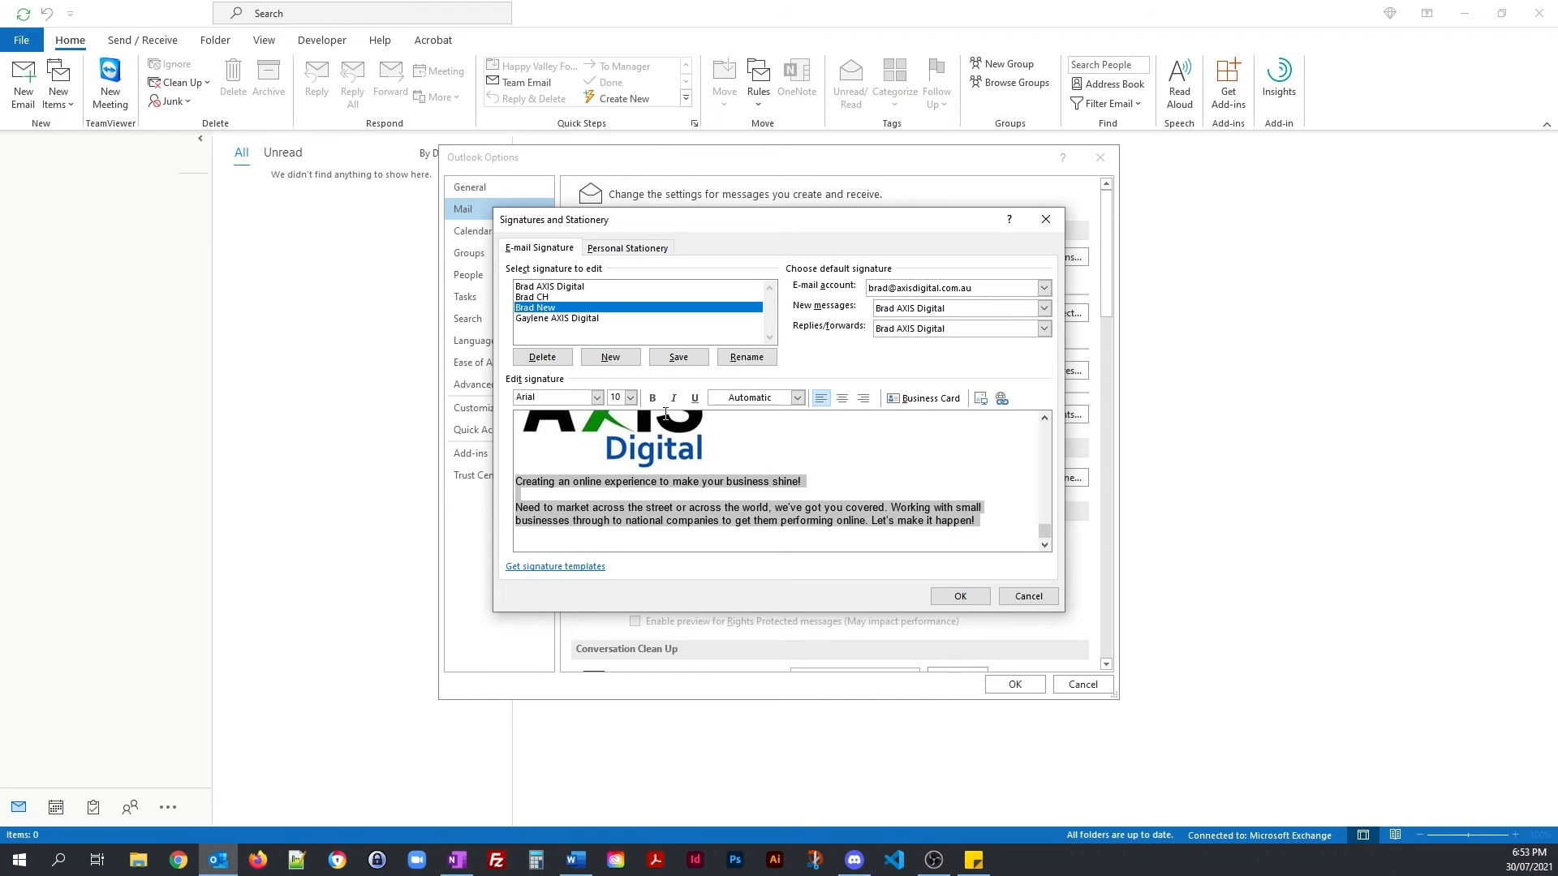
left_click(652, 398)
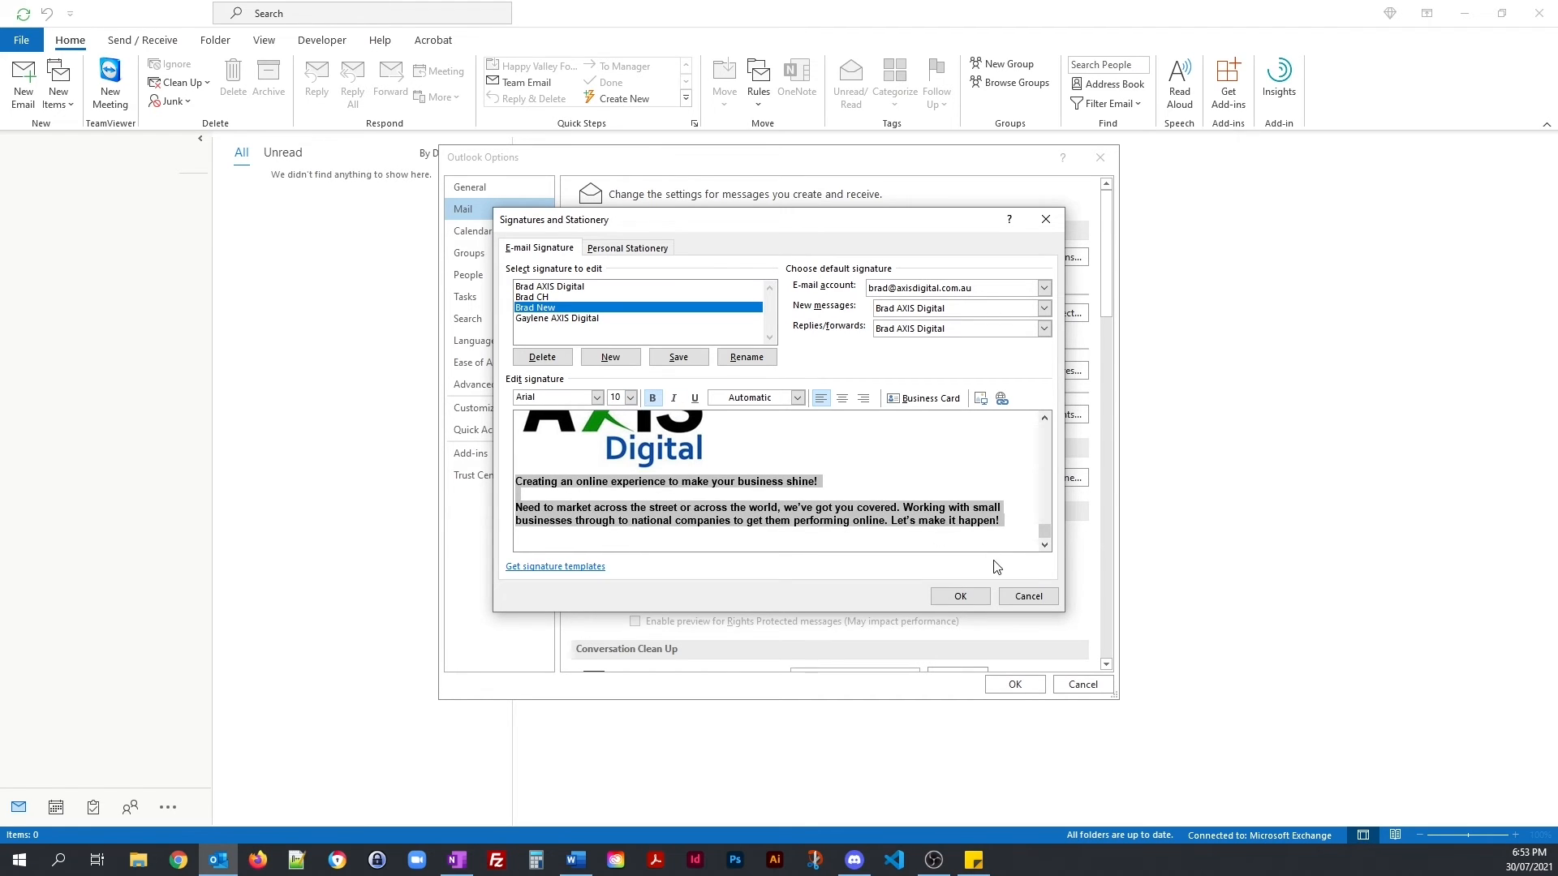
scroll(1038, 538, "down", 2)
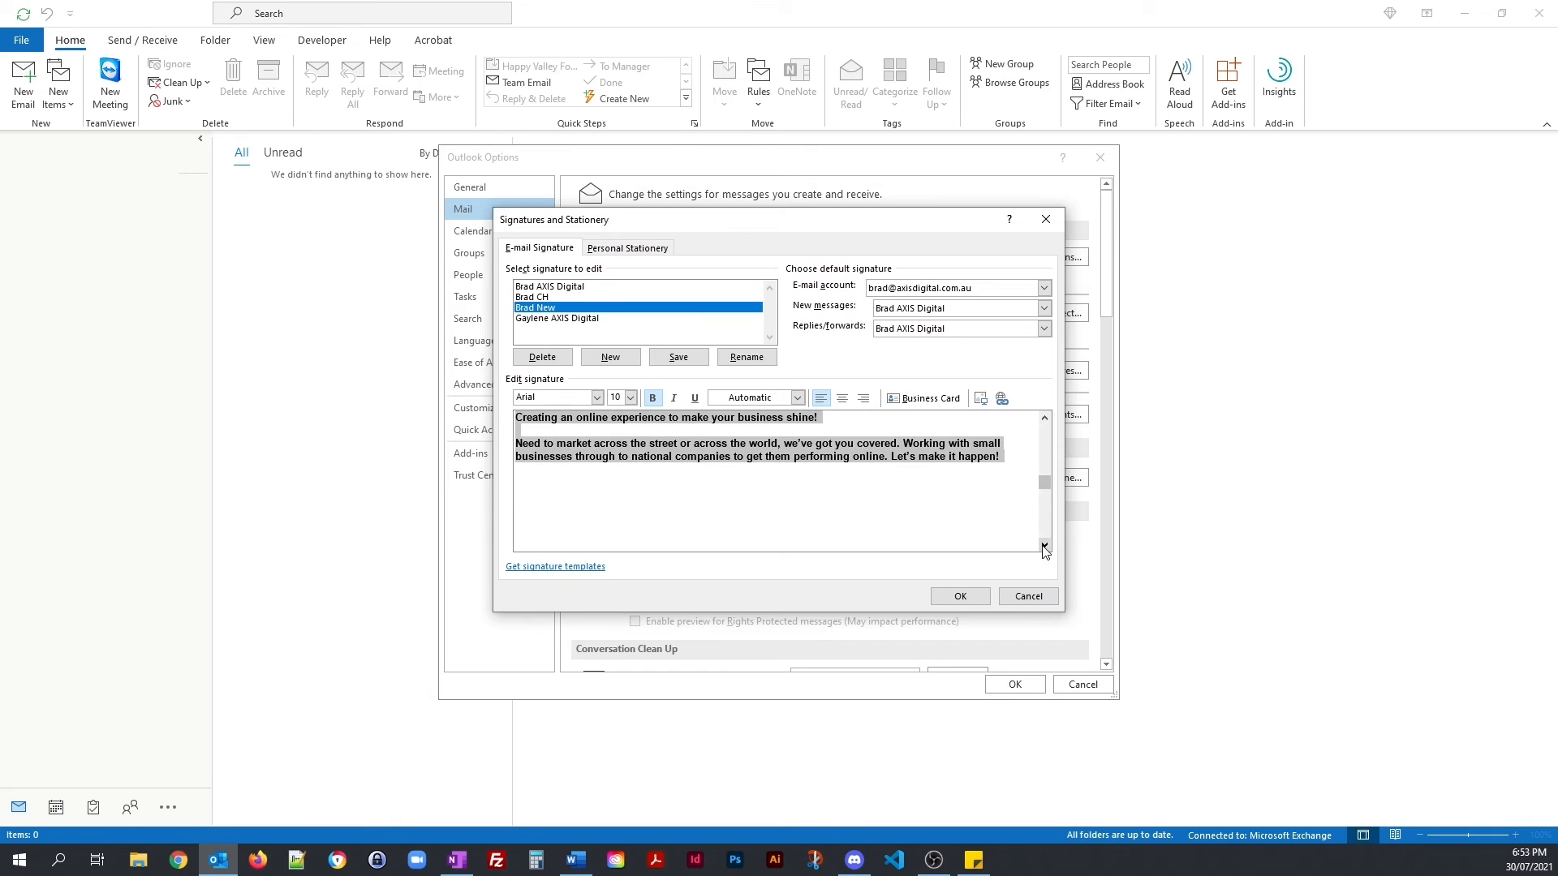
left_click(688, 497)
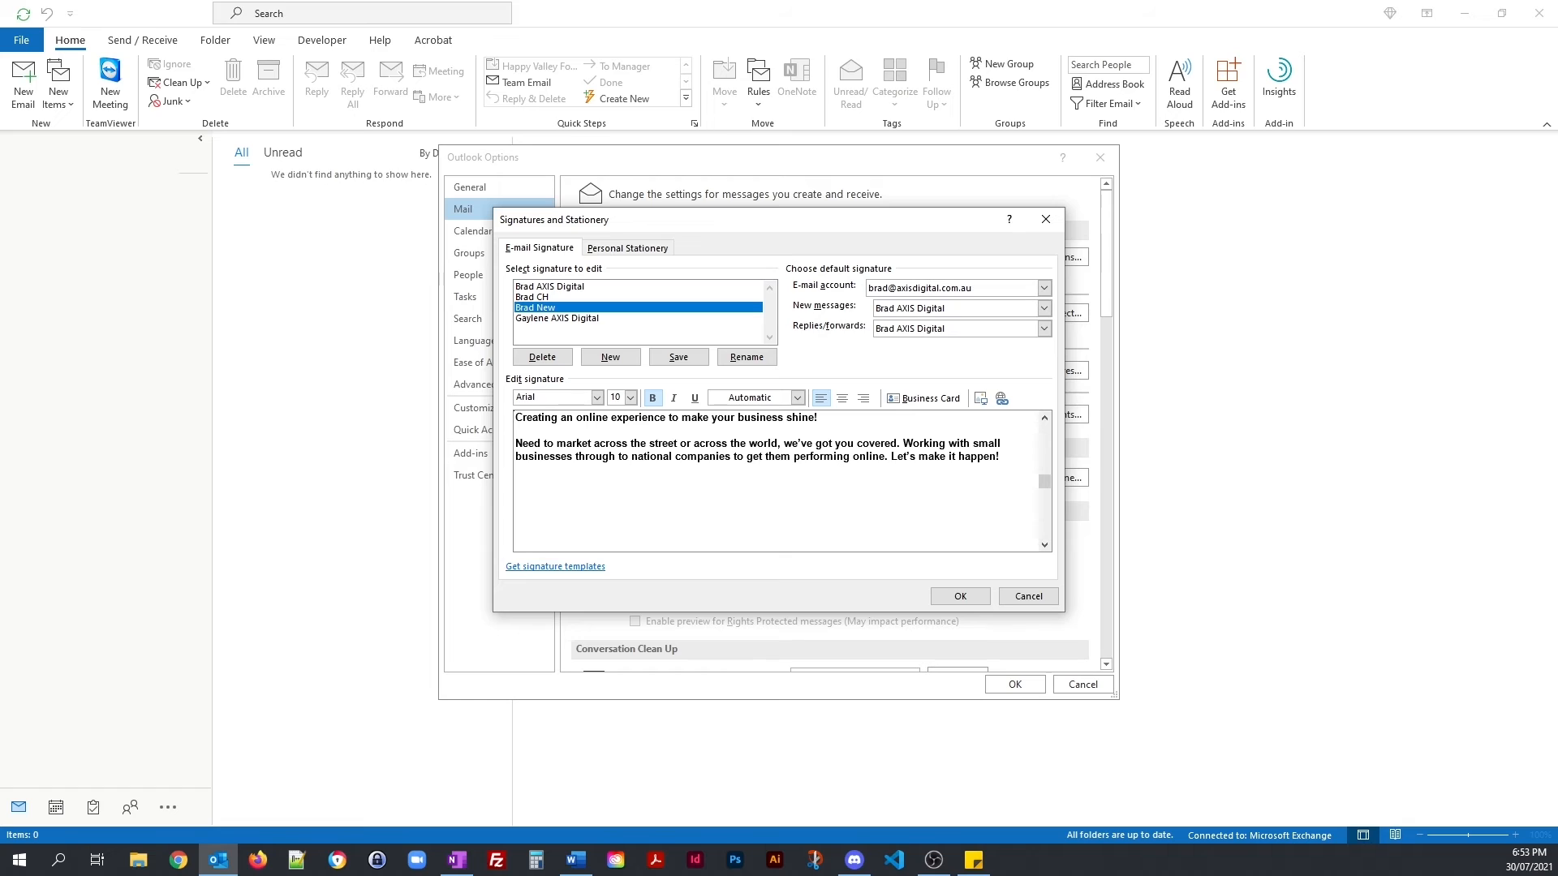
key("alt+Tab")
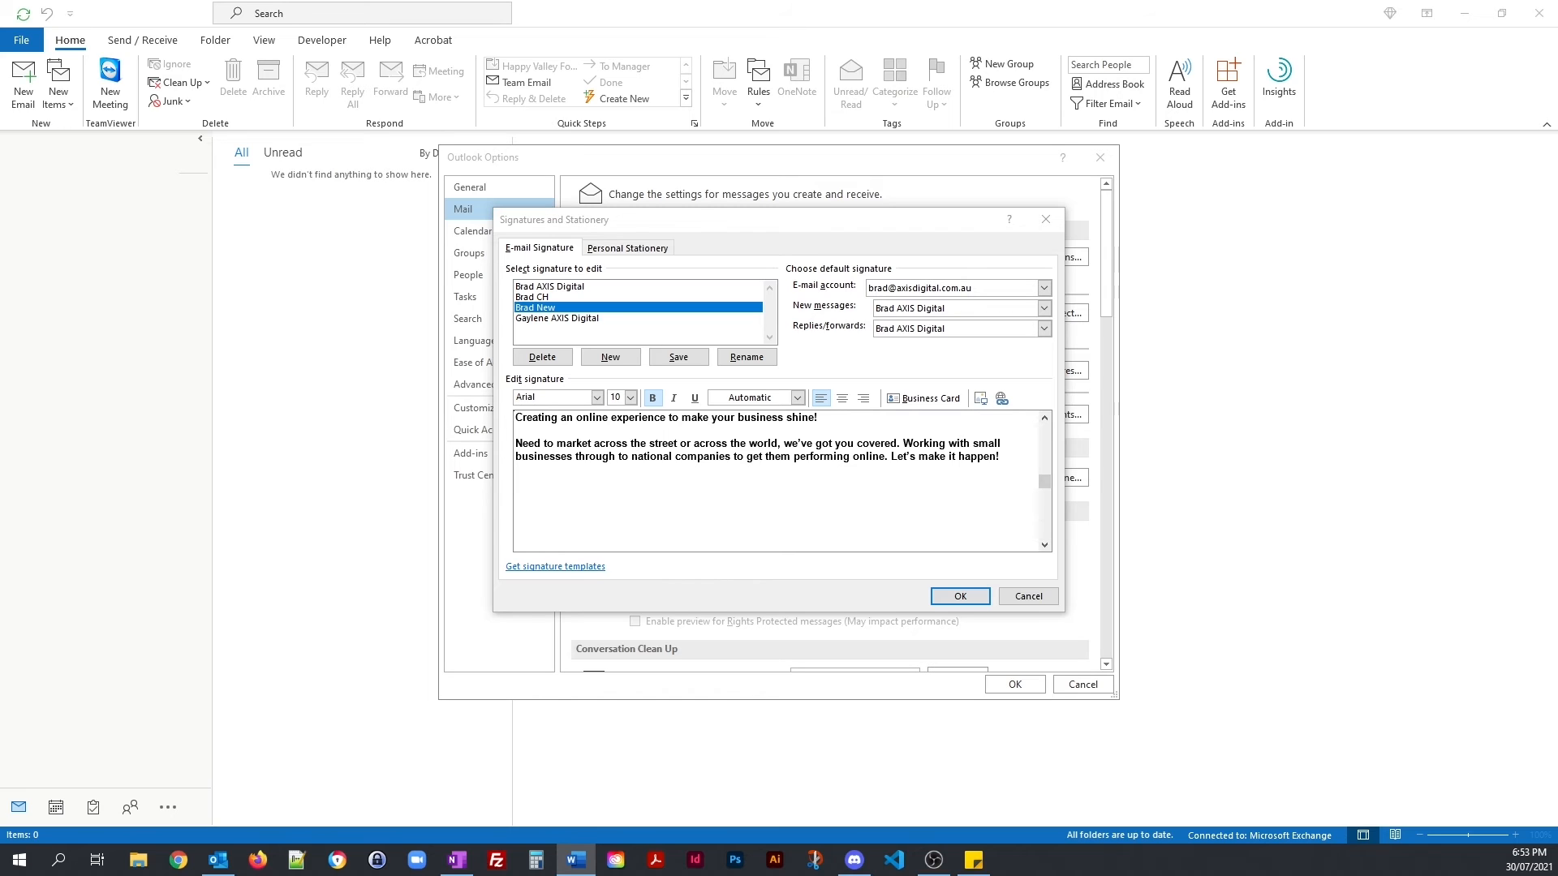
Step: Paste the confidentiality disclaimer below the paragraph and set it to 7 pt
left_click(628, 483)
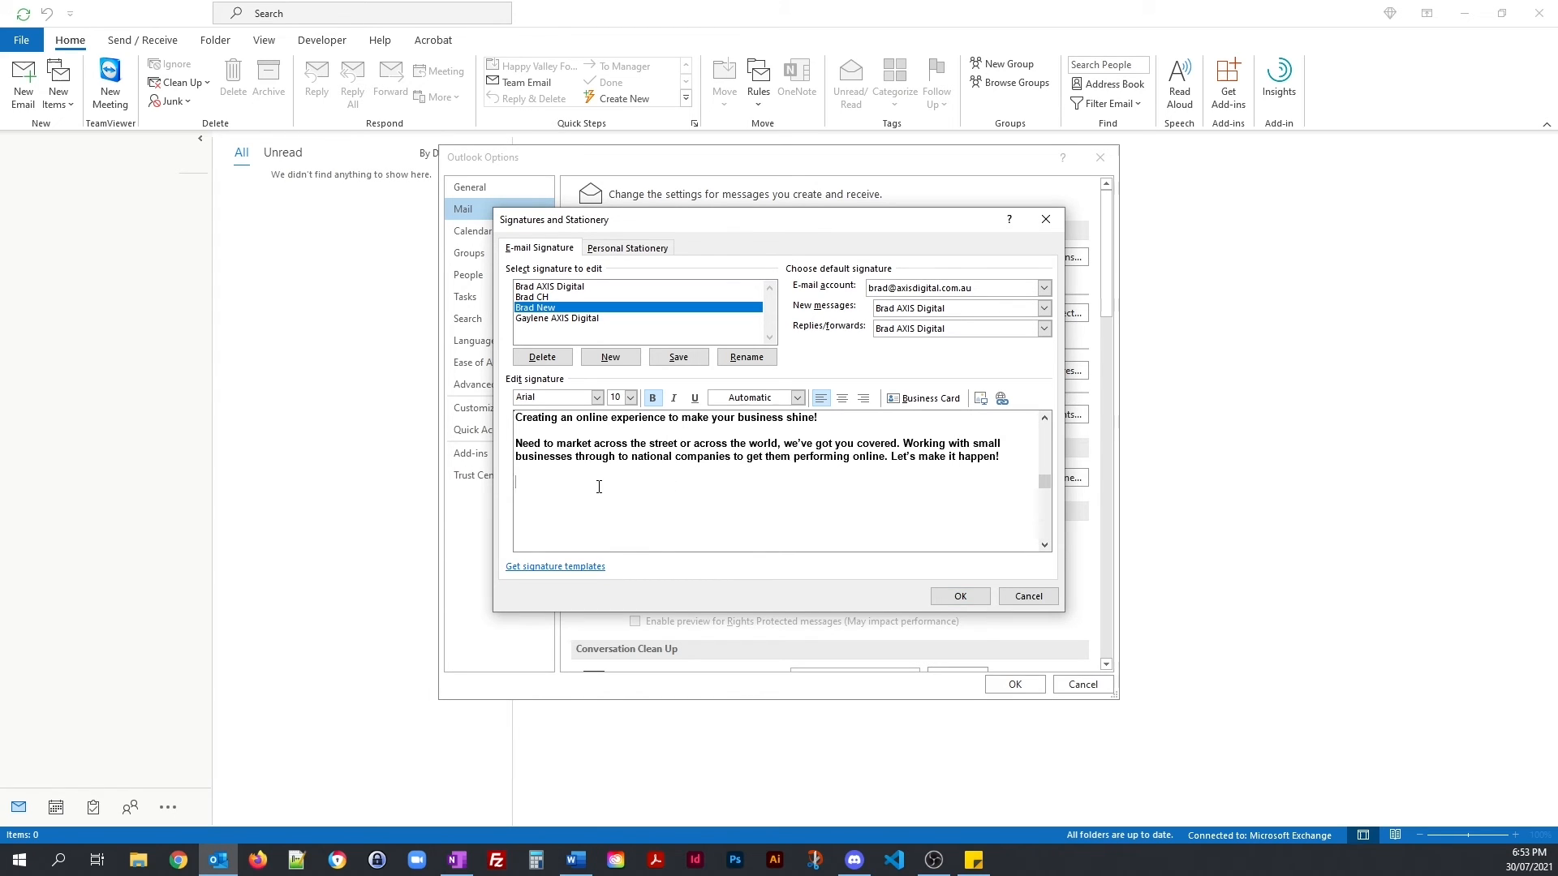
right_click(599, 487)
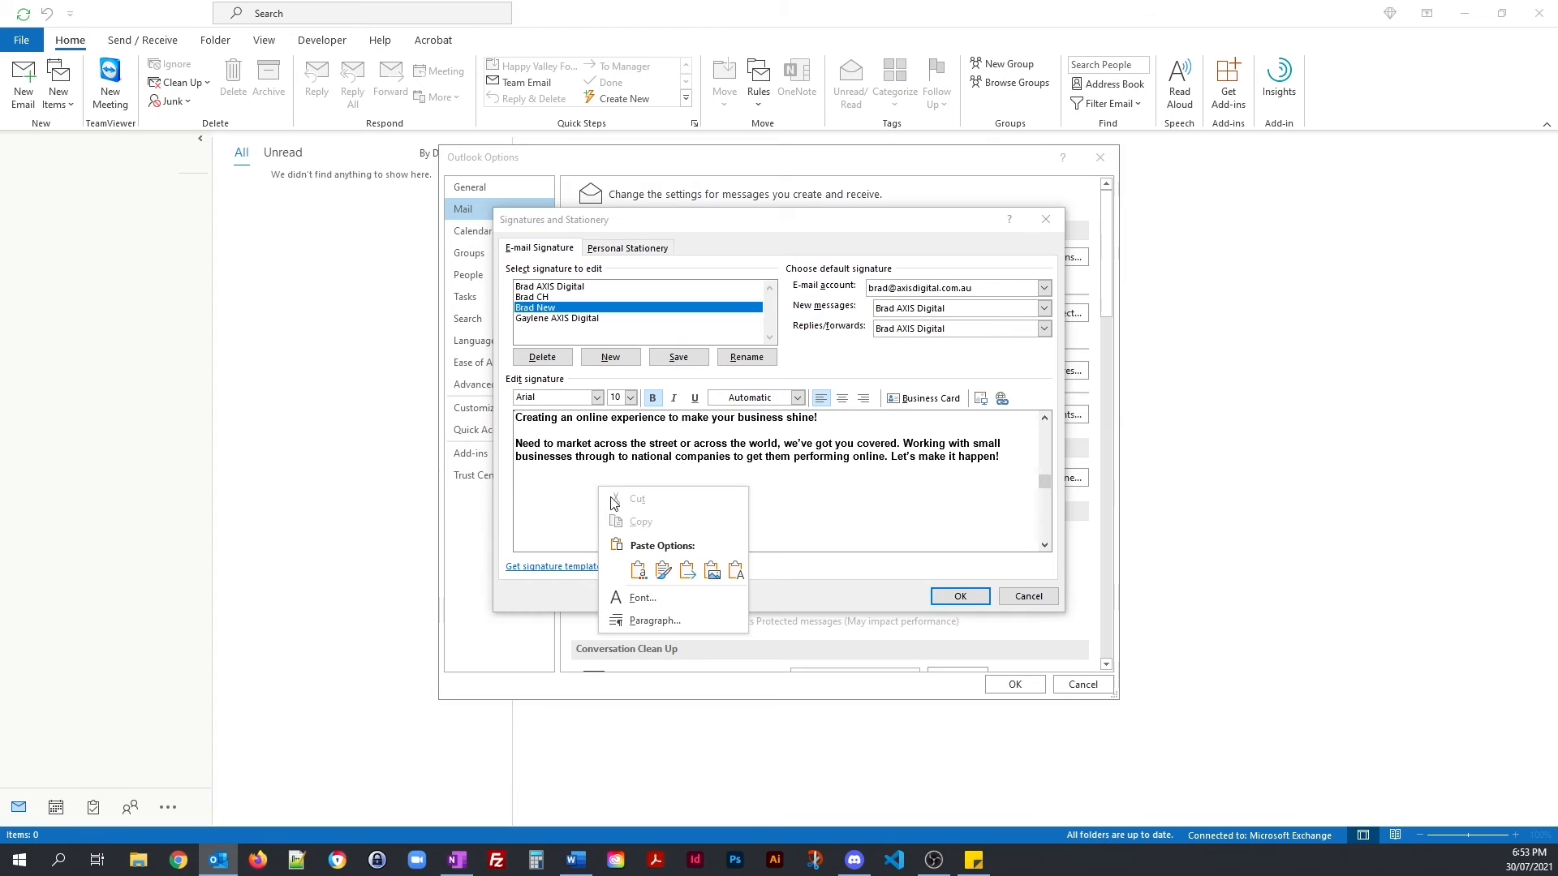
left_click(734, 570)
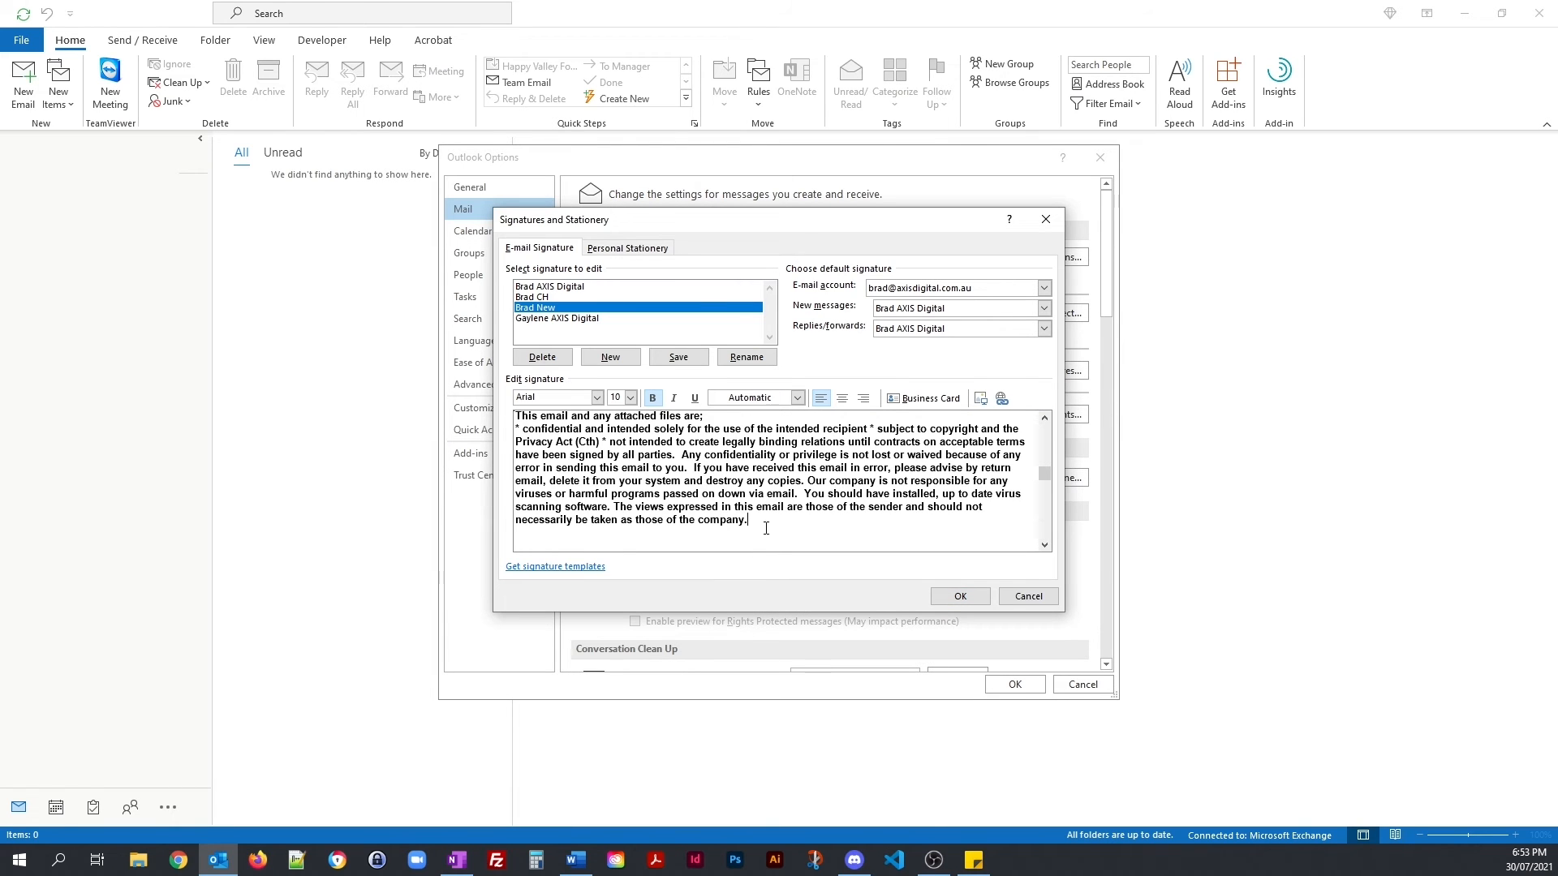
left_click_drag(766, 528, 519, 409)
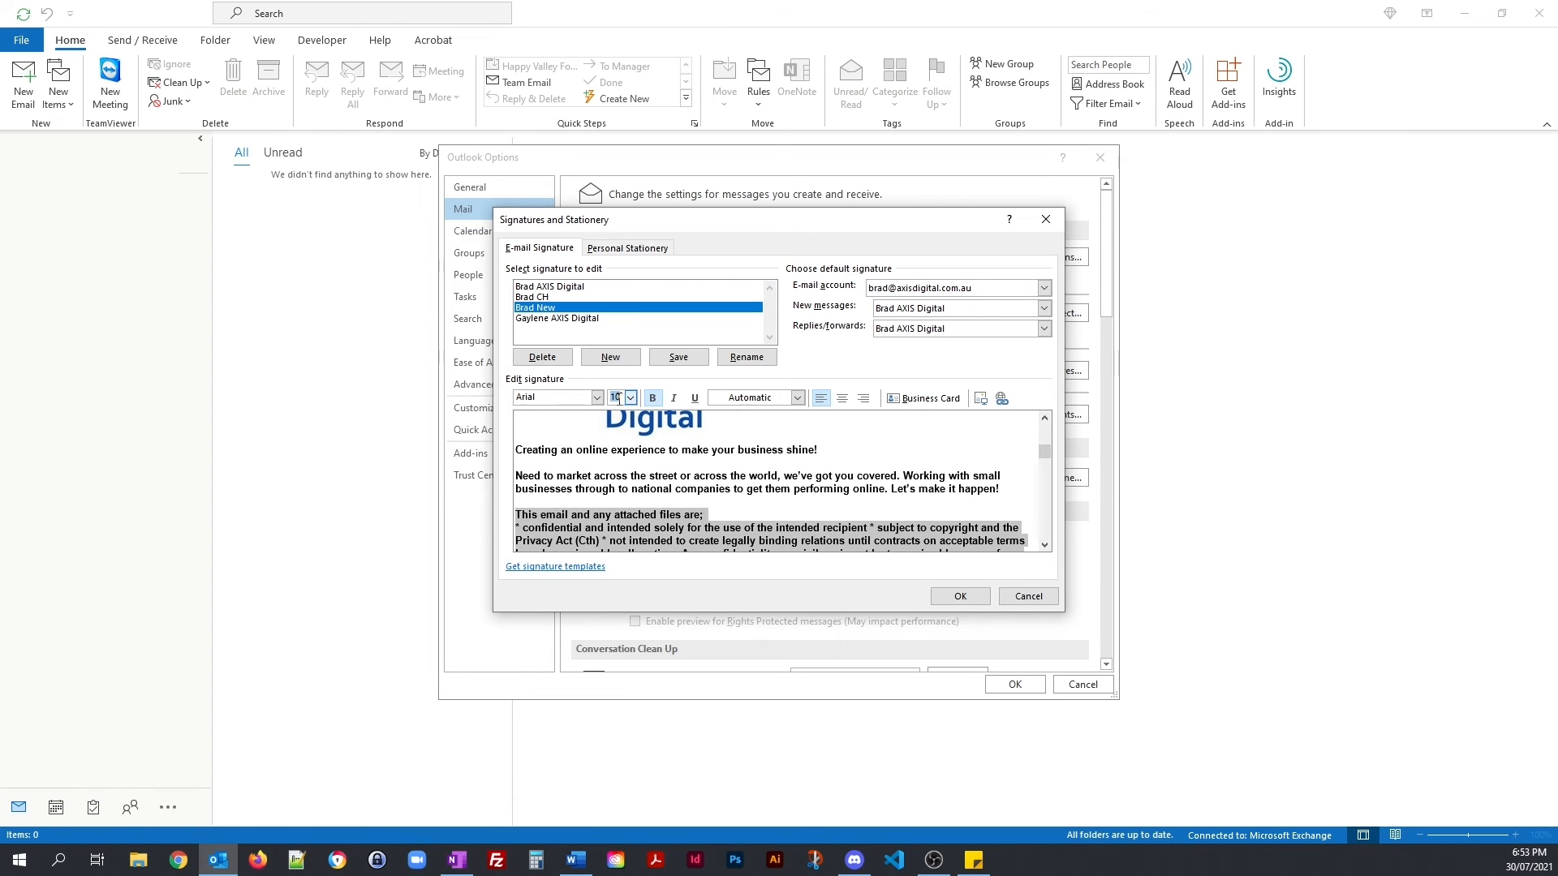
type("7")
key("Return")
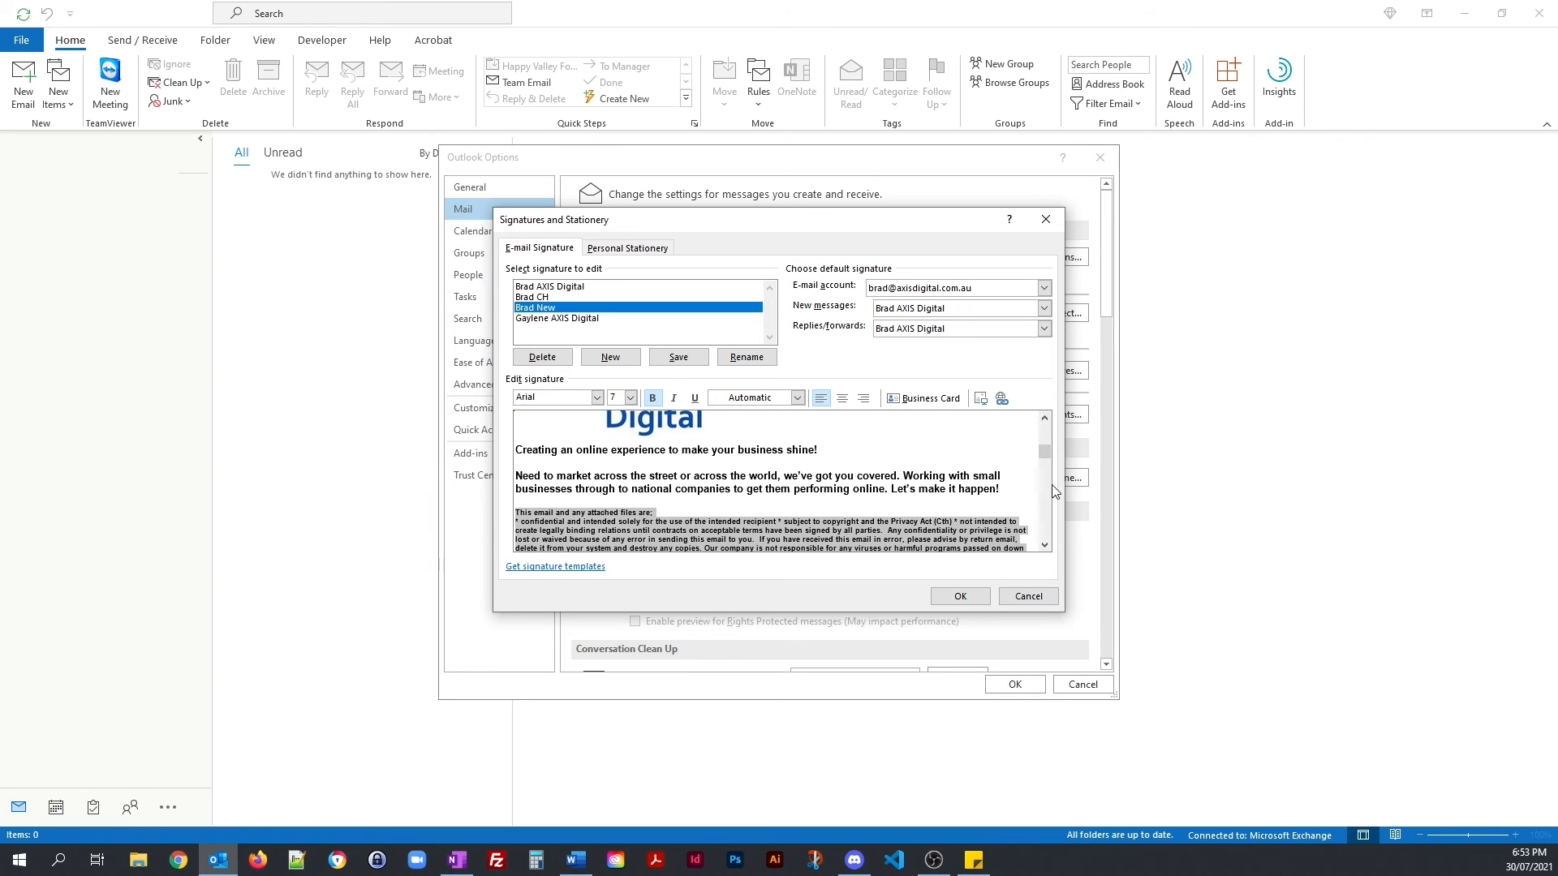
mouse_move(1045, 440)
left_mouse_down()
mouse_move(1044, 417)
mouse_move(1046, 534)
left_mouse_up()
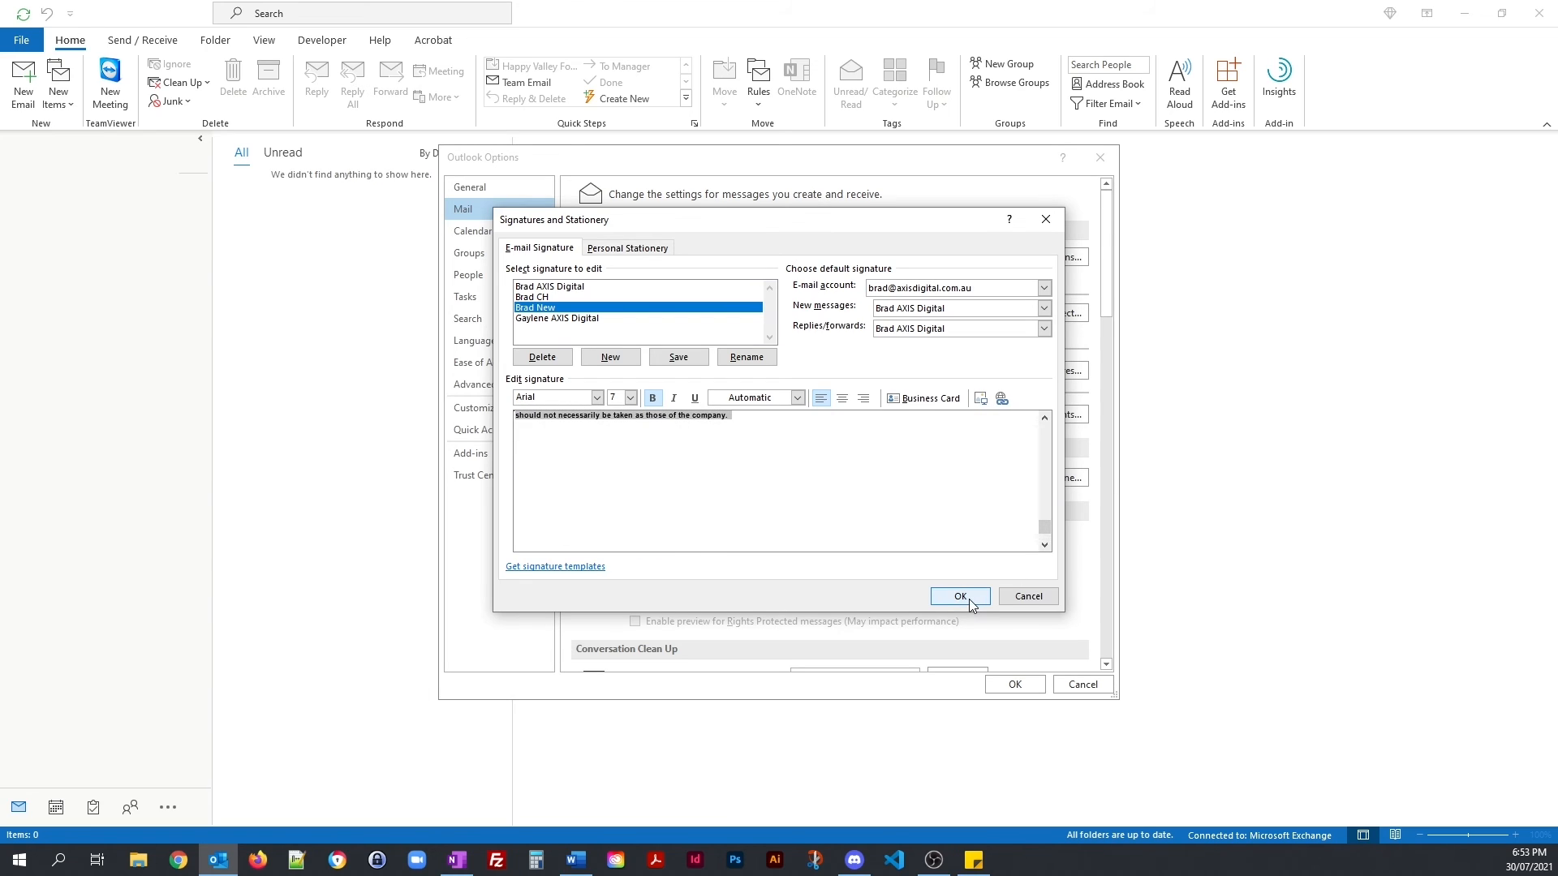
left_click(1045, 309)
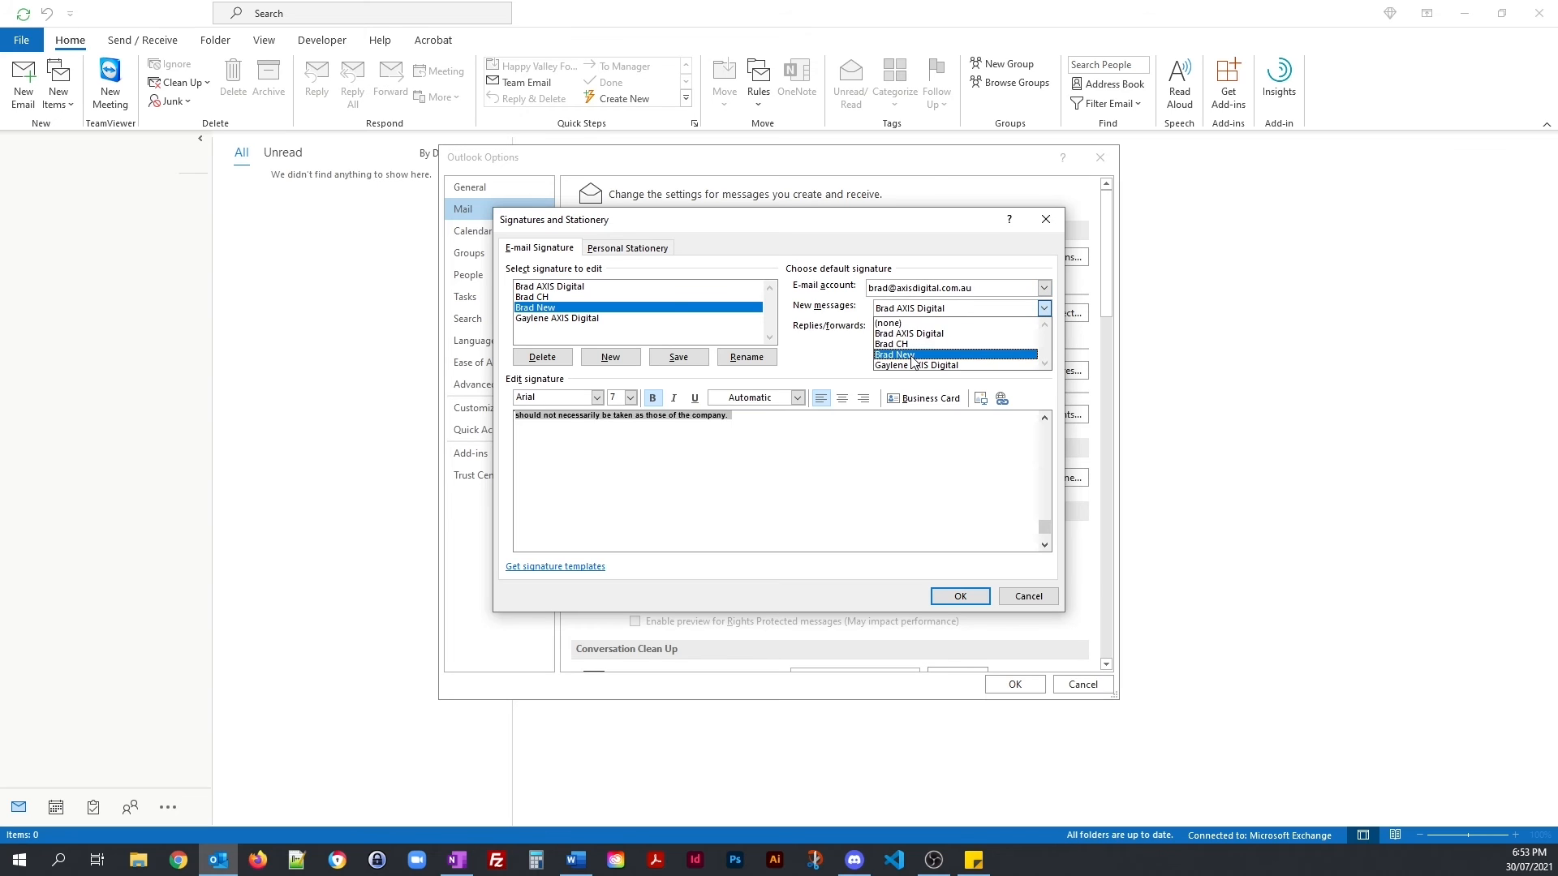
left_click(939, 354)
left_click(1044, 328)
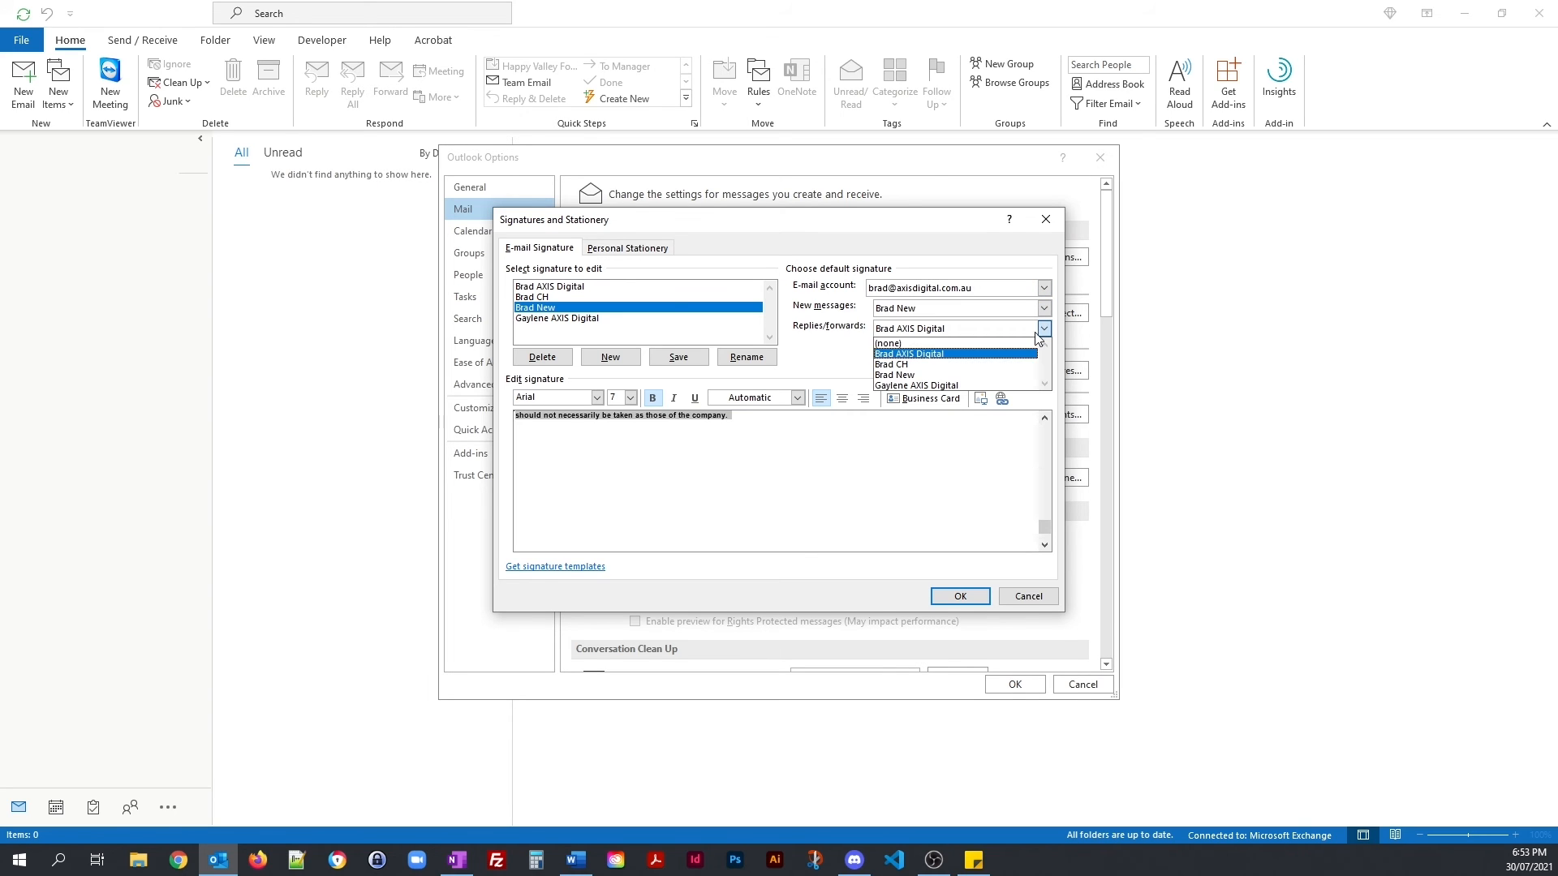
left_click(942, 374)
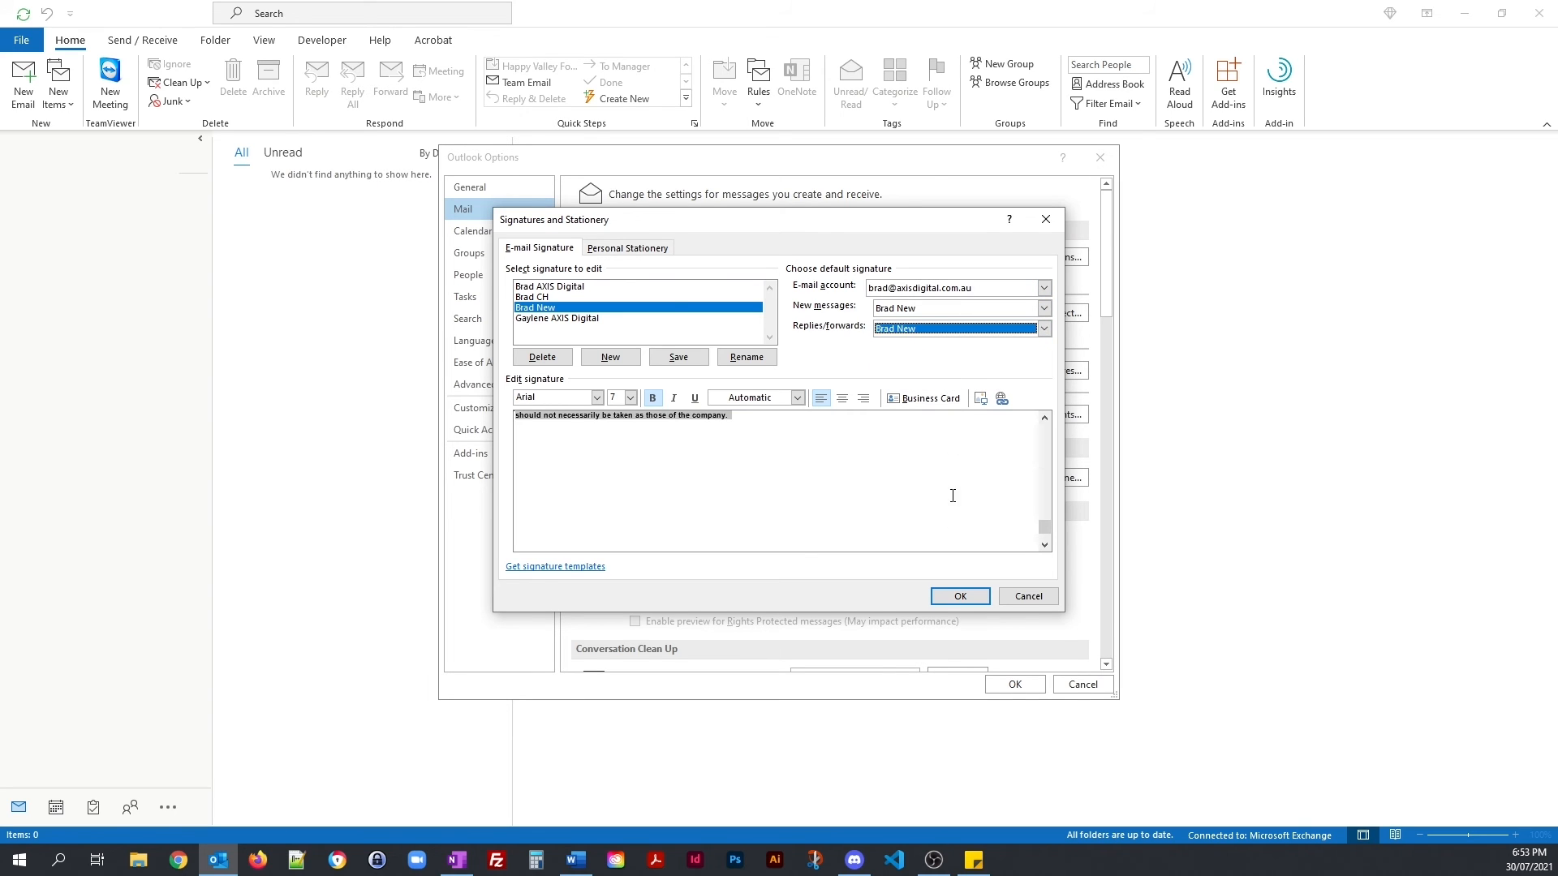
left_click(958, 600)
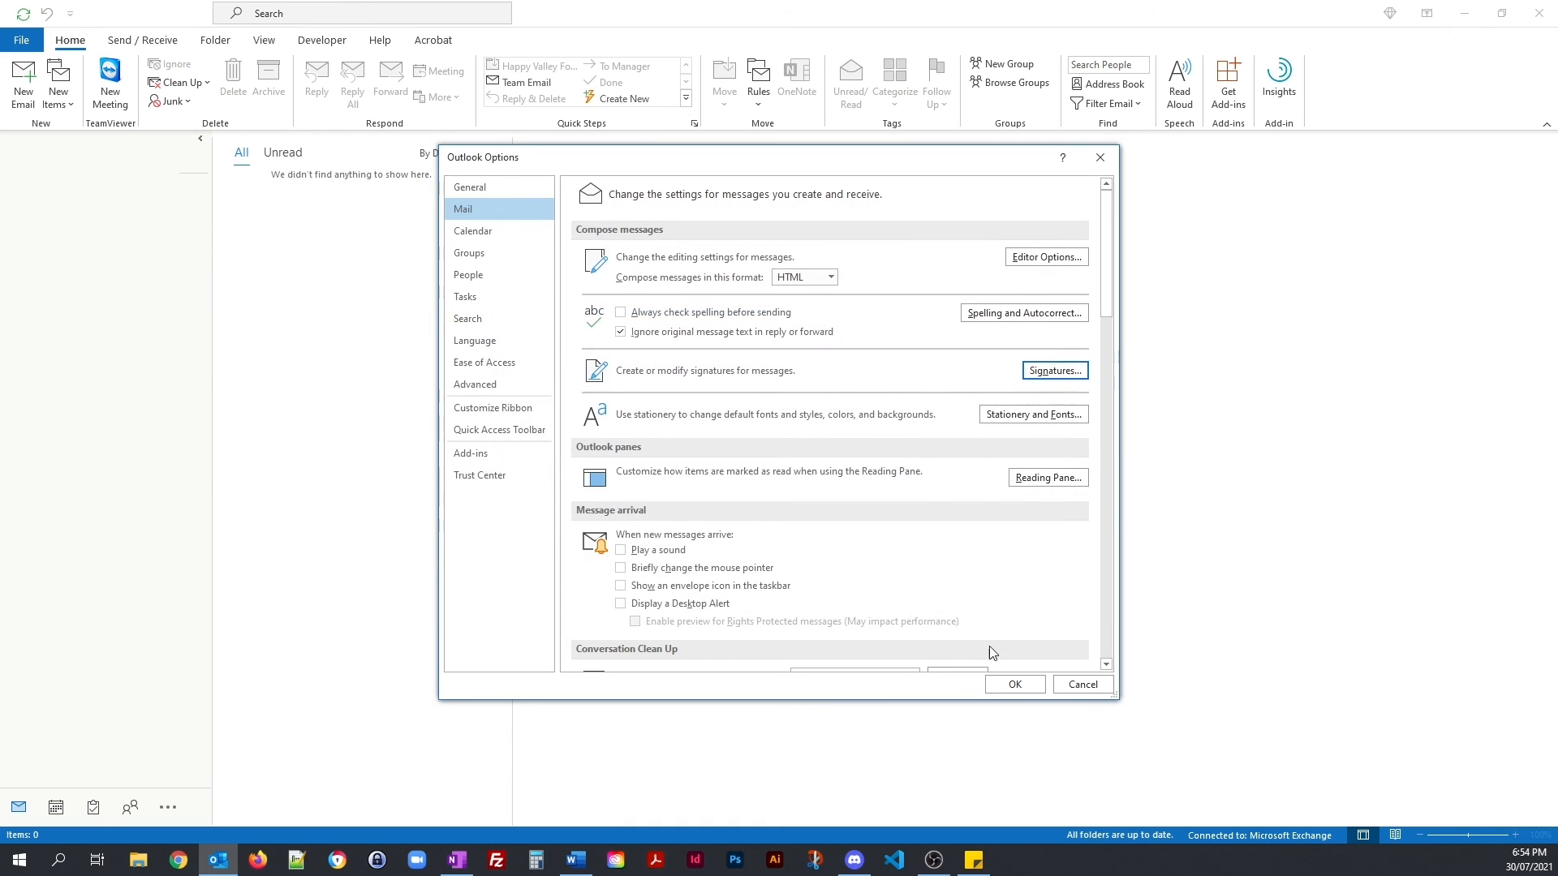
left_click(1014, 684)
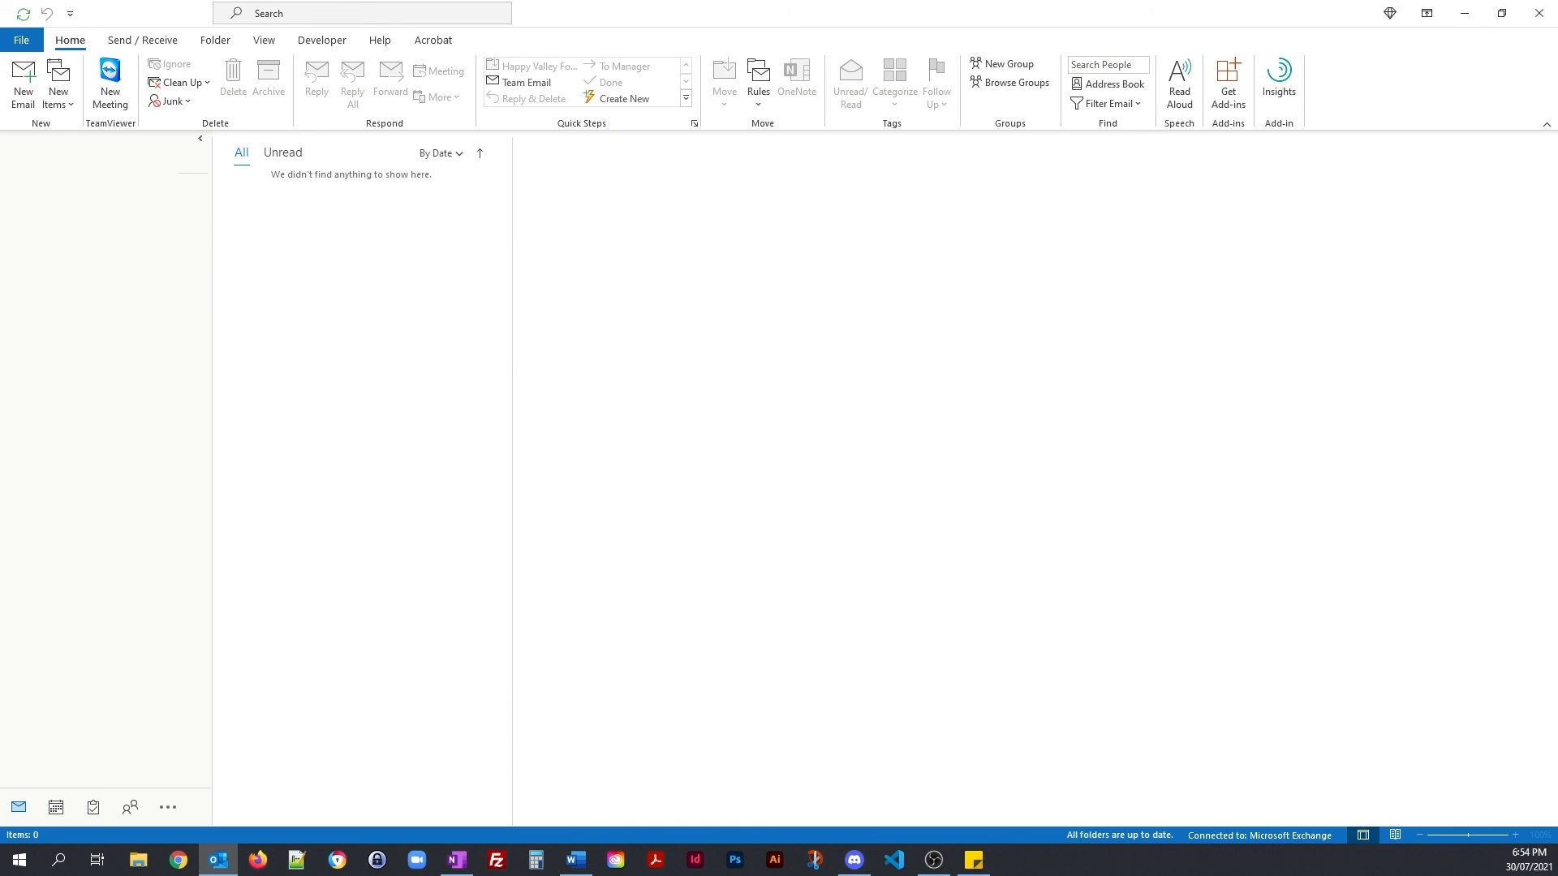
left_click(26, 84)
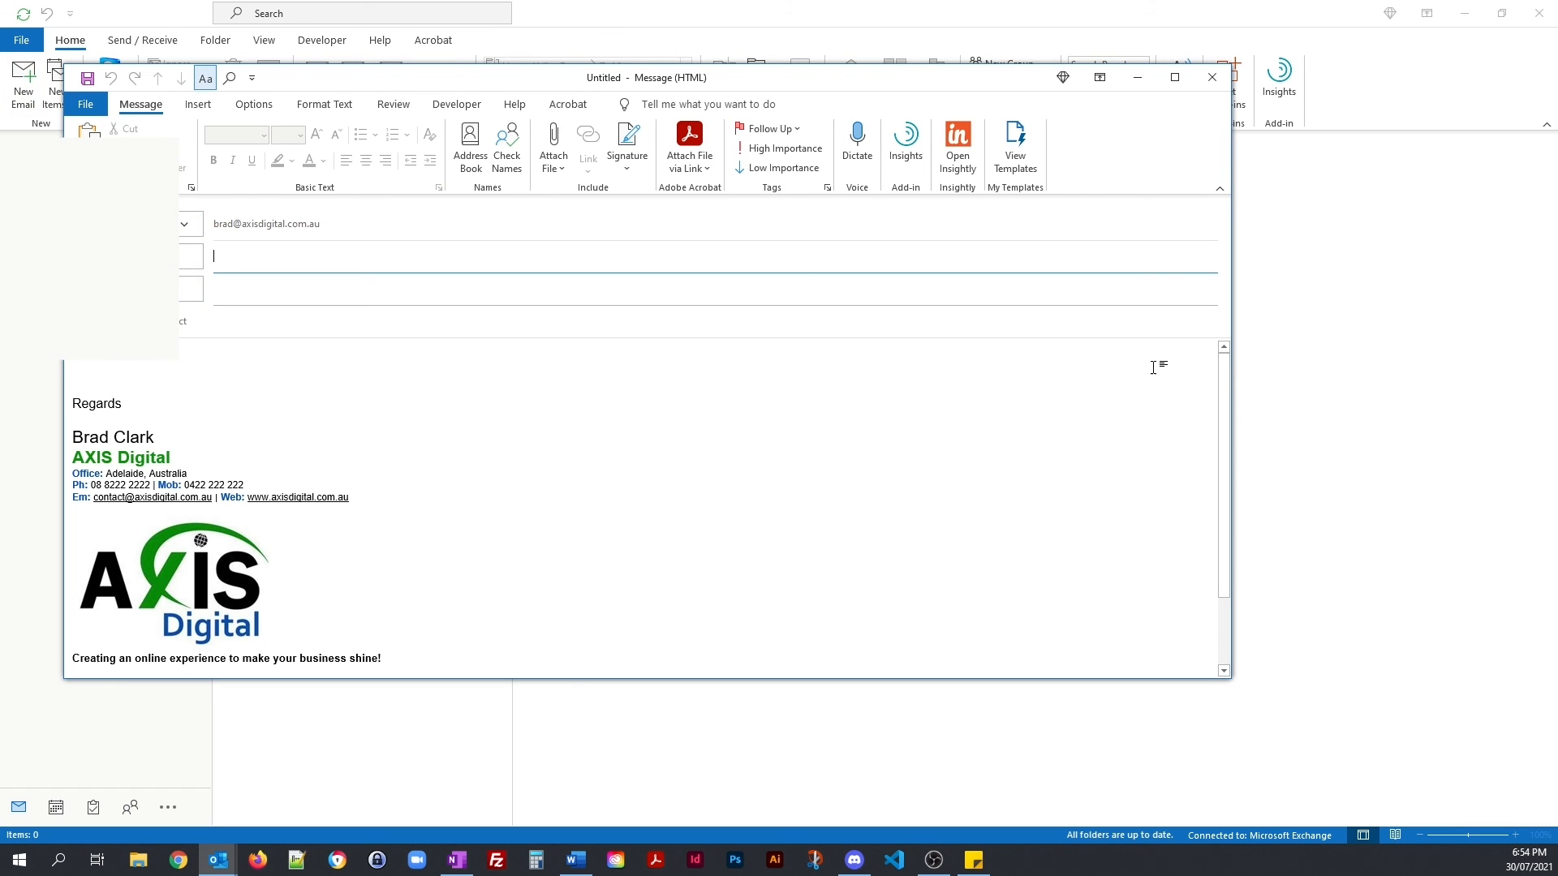
mouse_move(1228, 384)
left_mouse_down()
mouse_move(1229, 461)
mouse_move(1226, 373)
left_mouse_up()
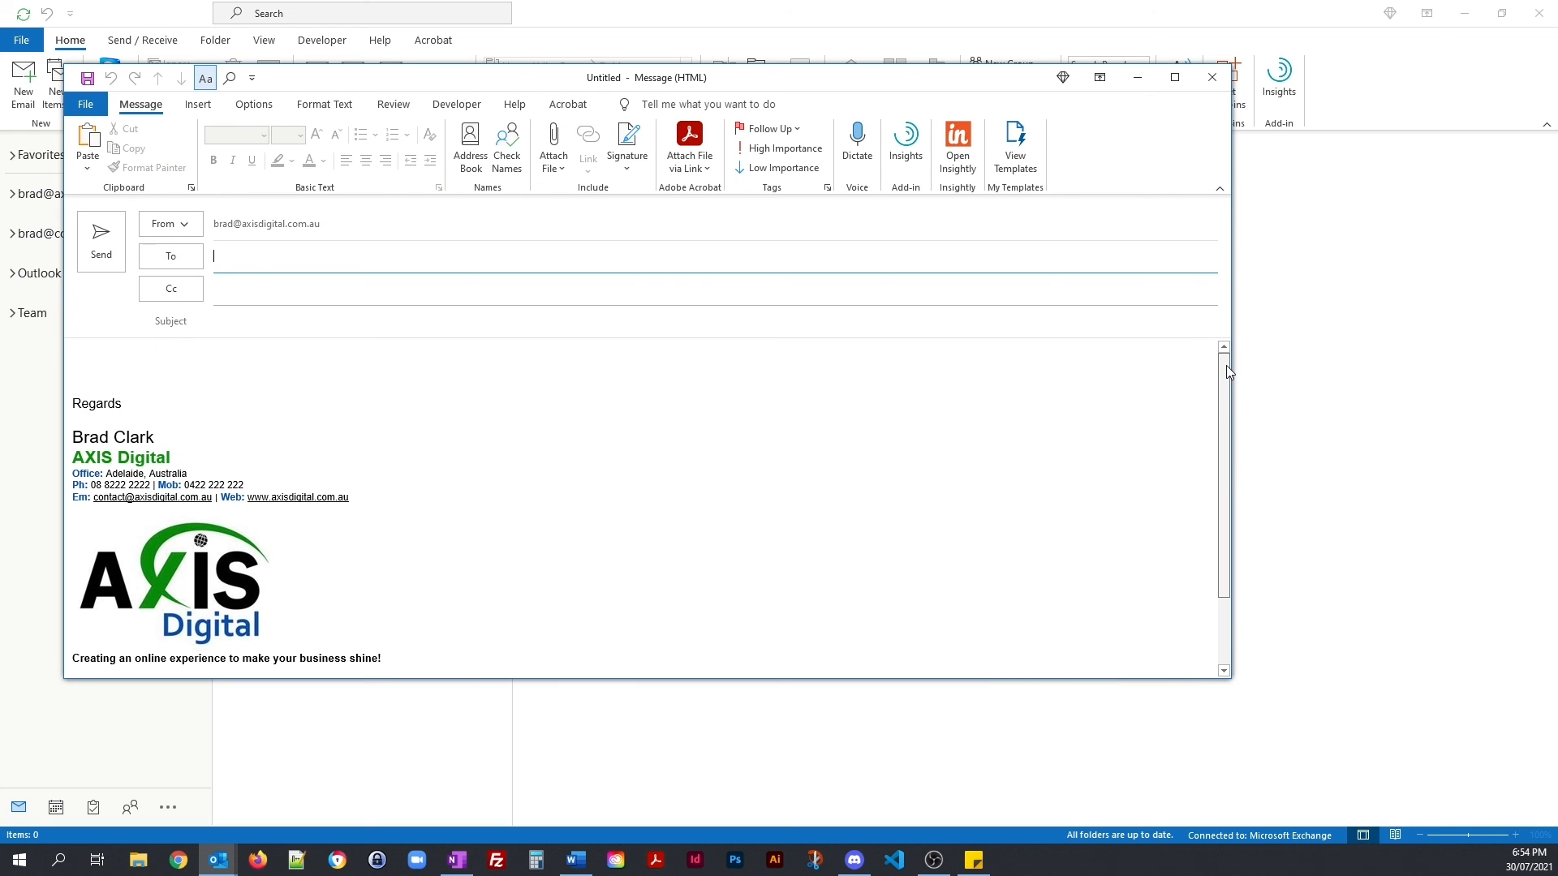